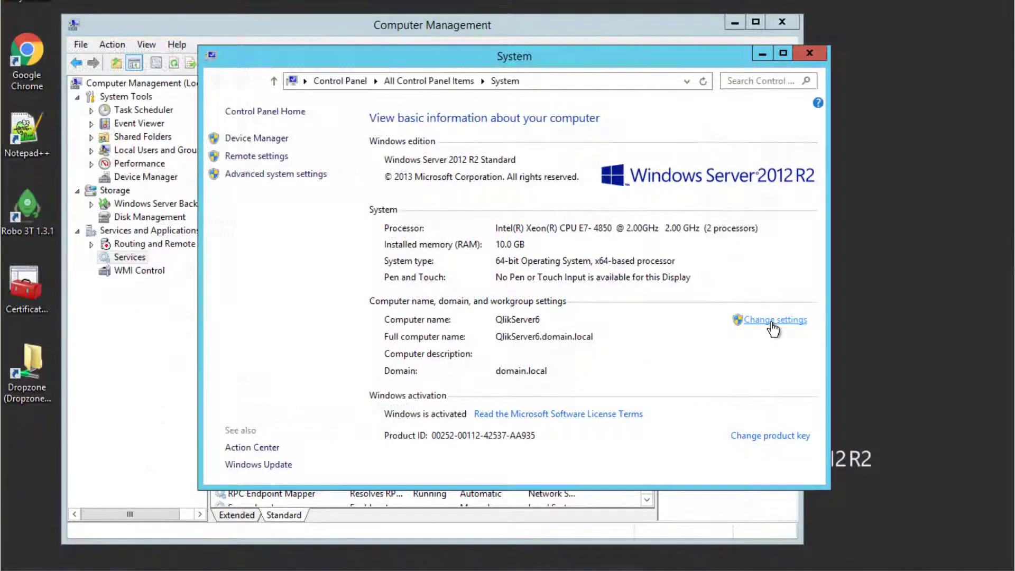
Step: Rename the computer from QlikServer6 to qlikserverRim in System Properties
click(773, 320)
click(370, 246)
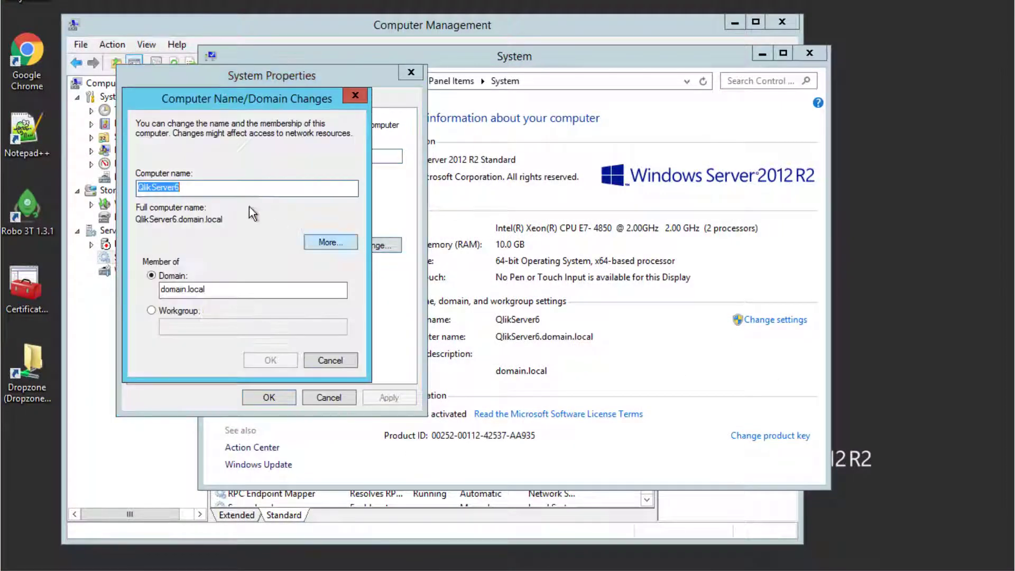
text(qlikserverRim)
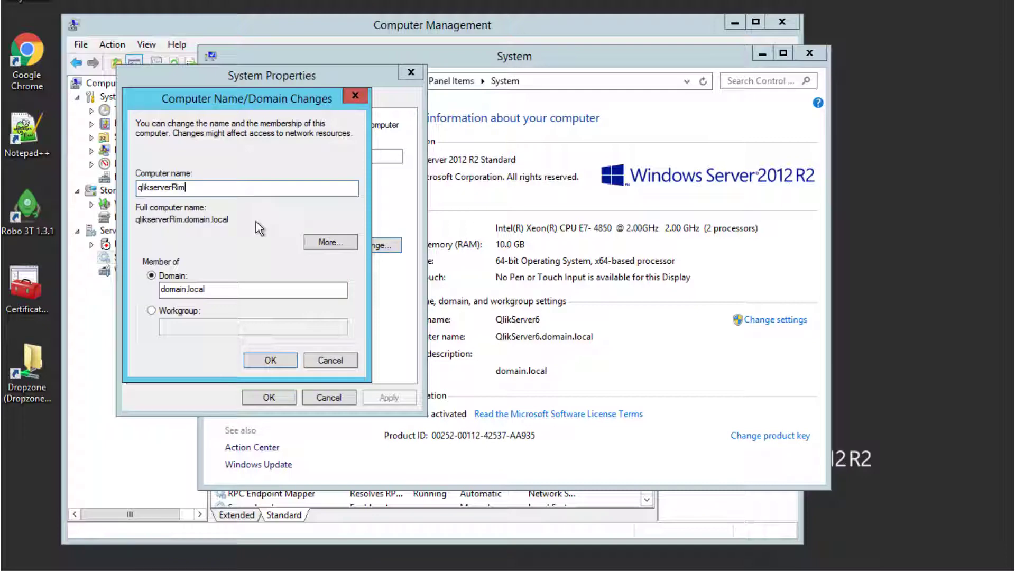
click(266, 364)
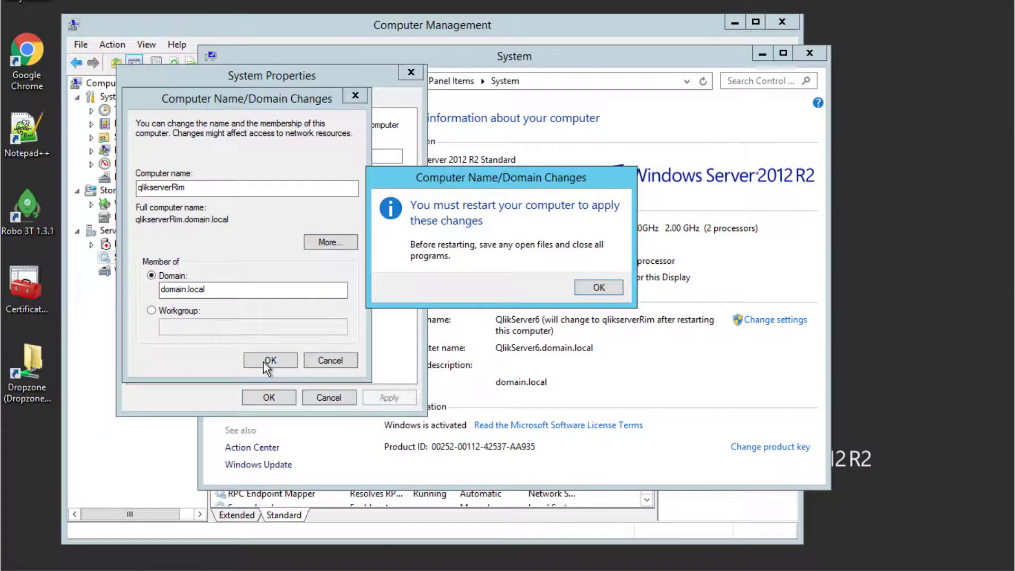
click(582, 291)
click(267, 398)
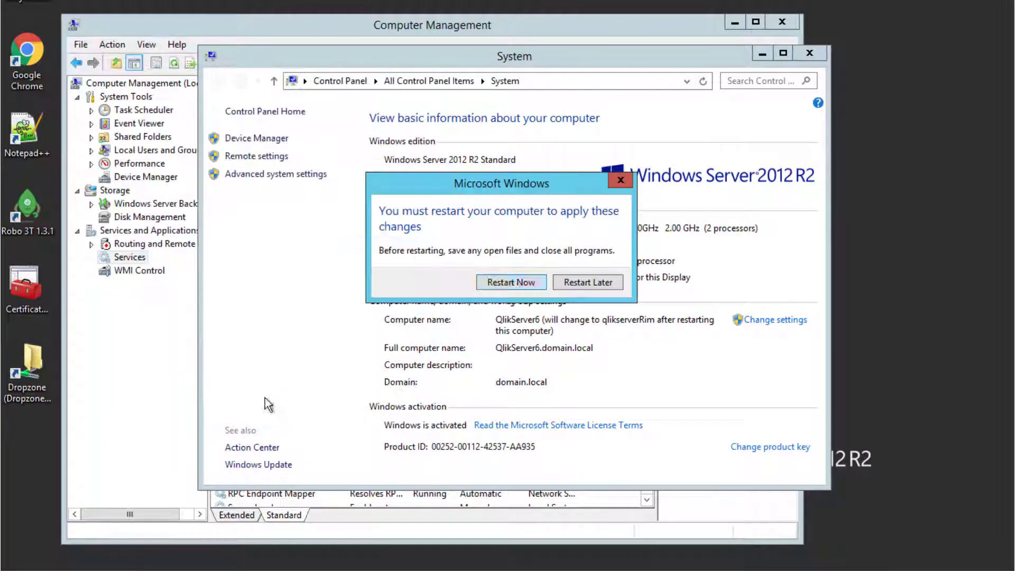
Step: Restart the server now and enter the administrator password to reconnect
click(510, 283)
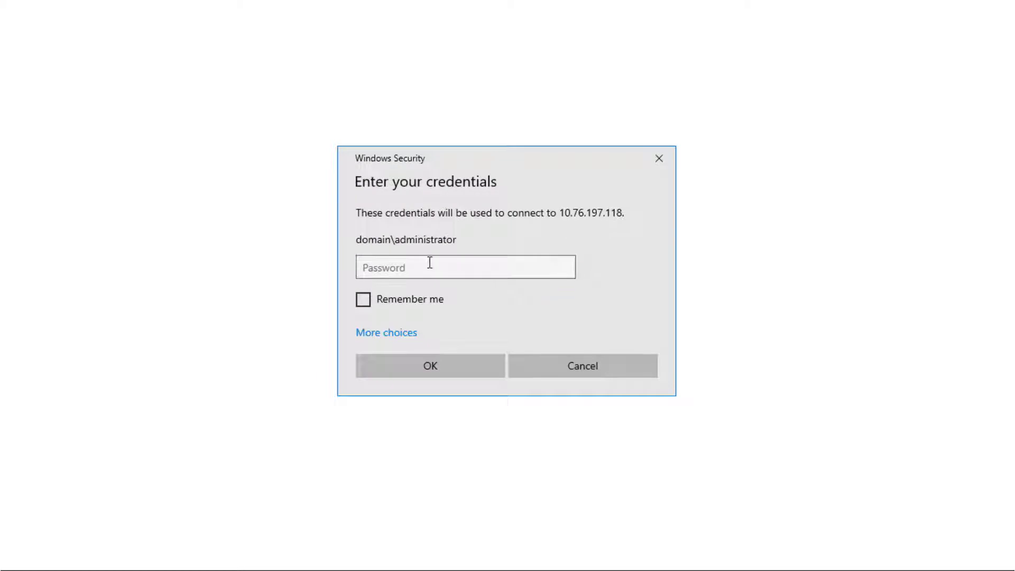
click(430, 262)
text(•)
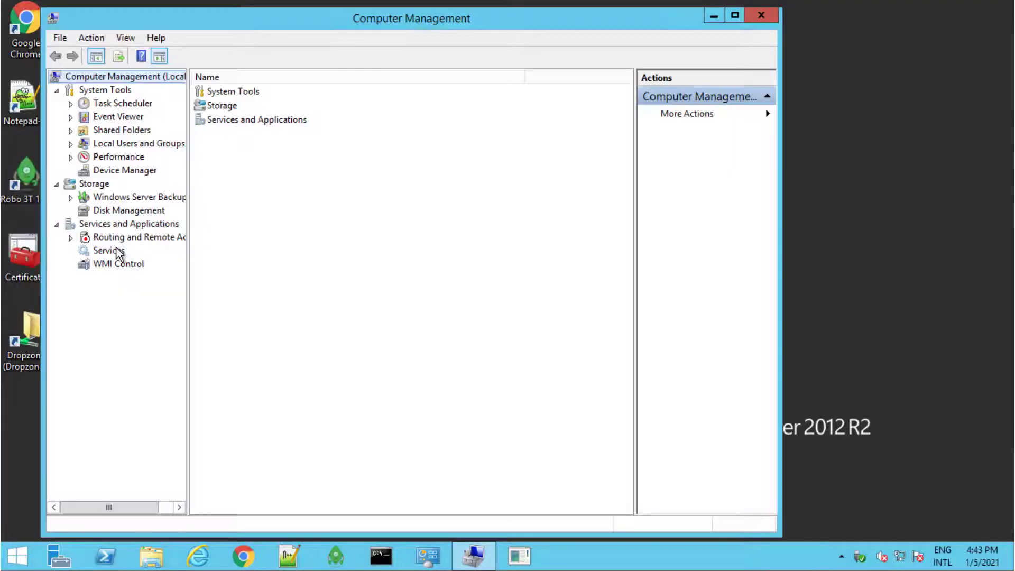
Step: Stop the Qlik Sense Repository Service along with its dependent services
click(119, 251)
click(263, 507)
key(q)
click(267, 289)
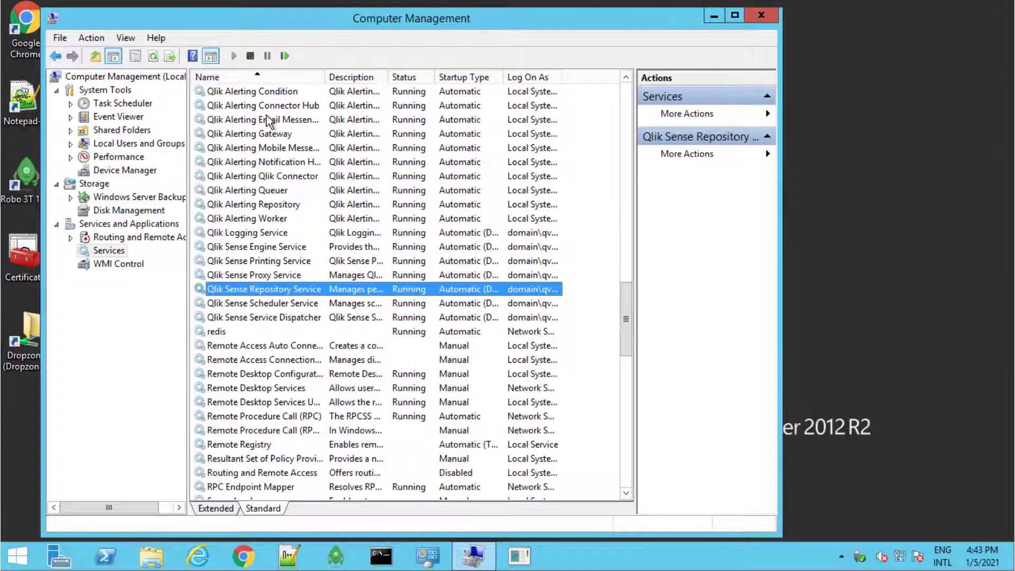
click(250, 56)
click(252, 286)
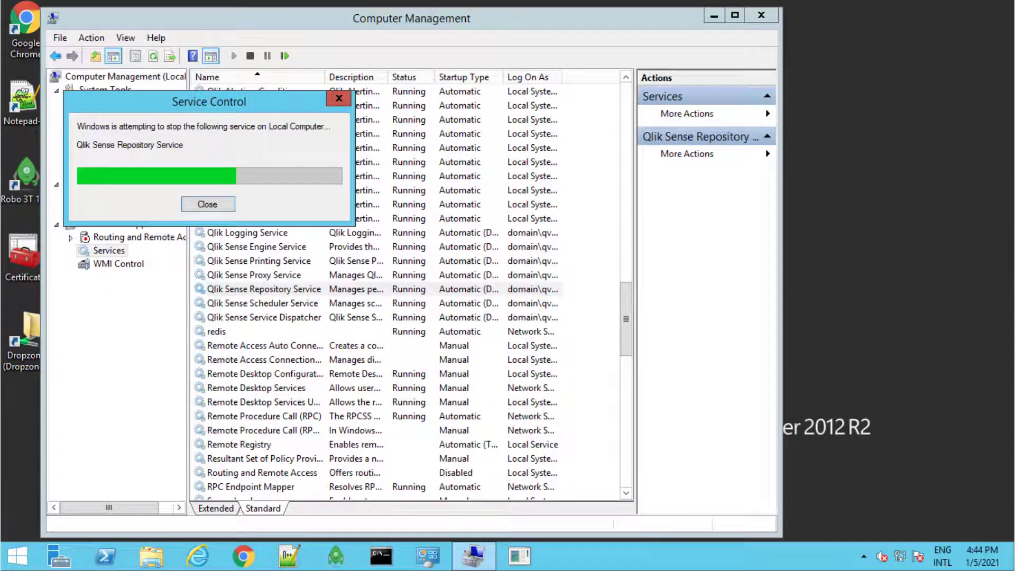
Step: Stop the Qlik Sense Service Dispatcher and the Qlik Logging Service
click(296, 317)
click(250, 55)
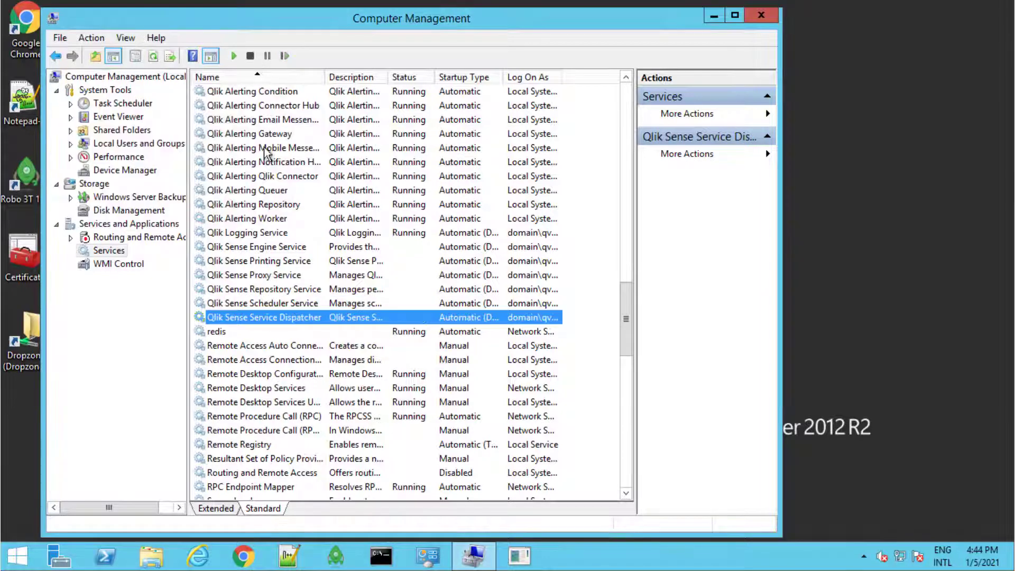
click(247, 233)
click(250, 55)
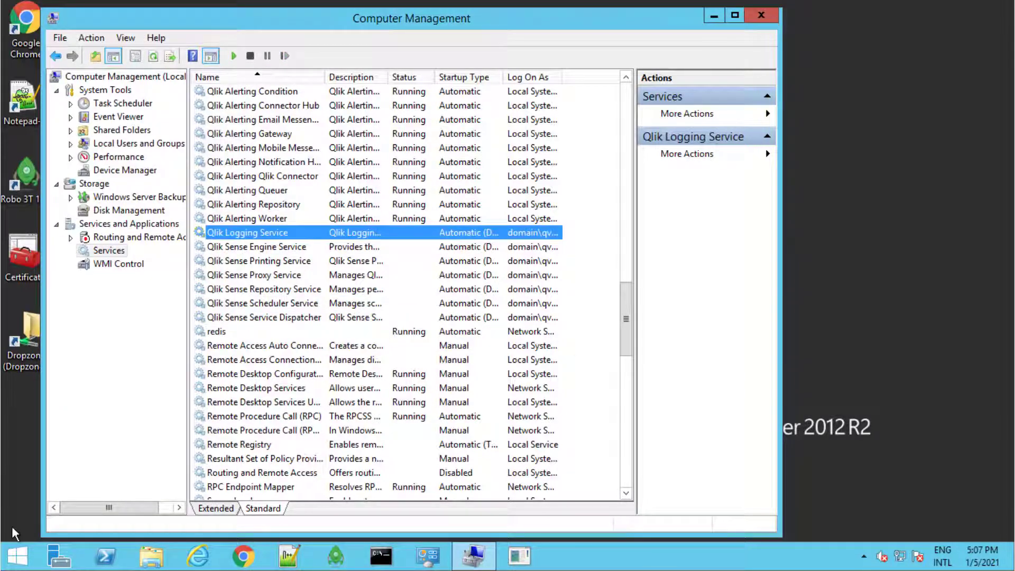
right_click(17, 555)
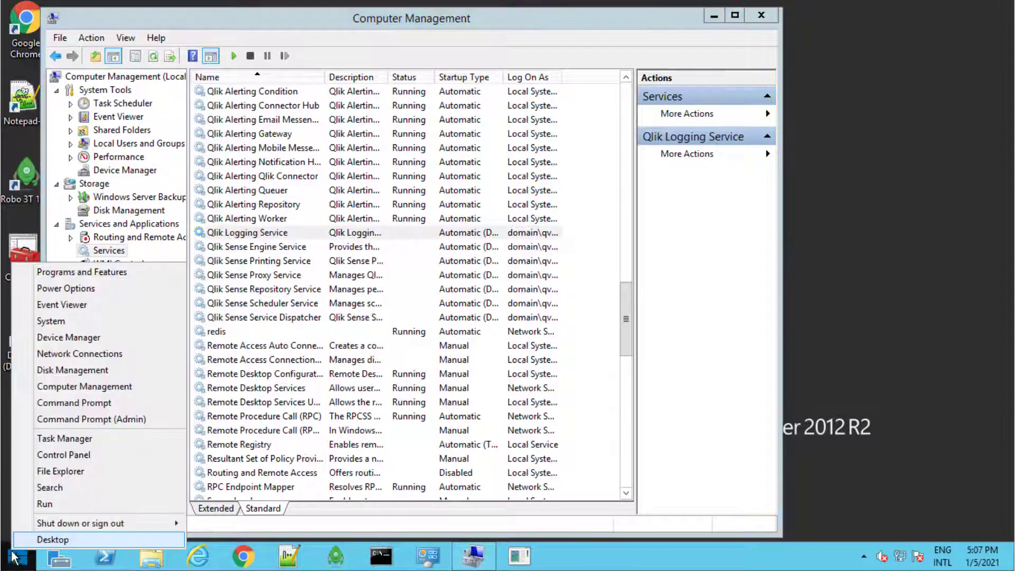
Step: Launch mmc as administrator with Certificates snap-ins for the current user and local computer
click(76, 423)
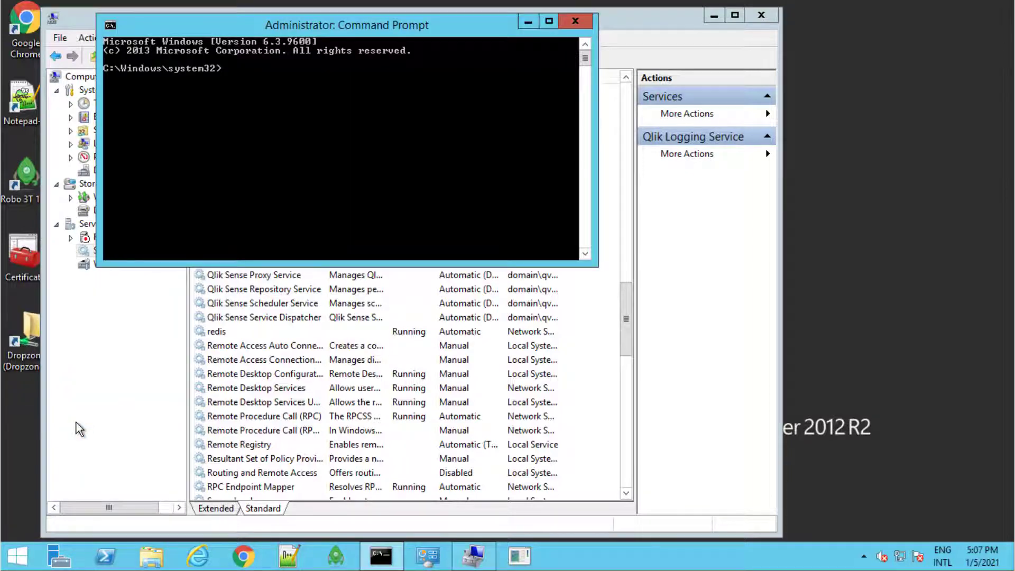
text(mmc)
key(Return)
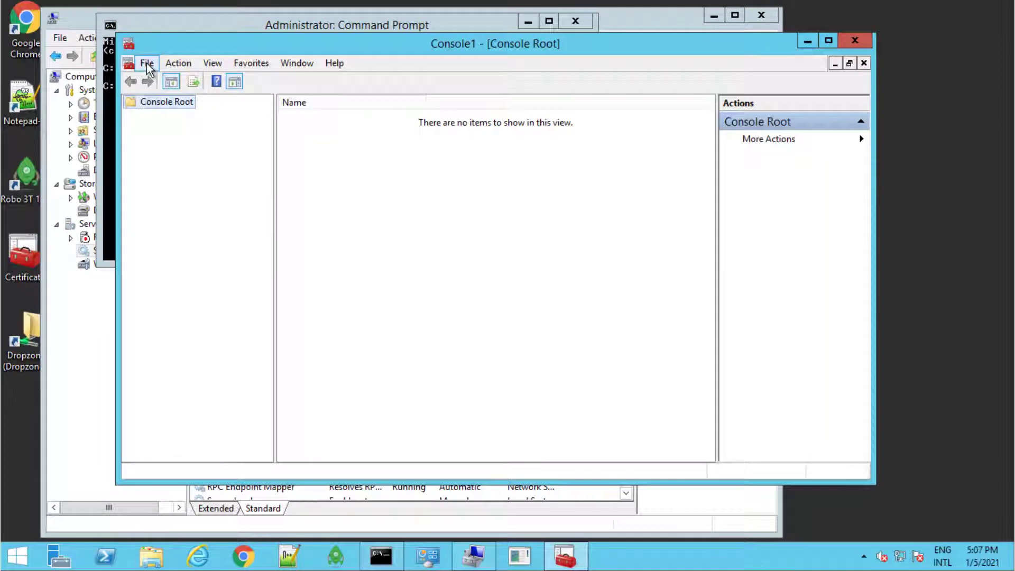
click(147, 63)
click(181, 148)
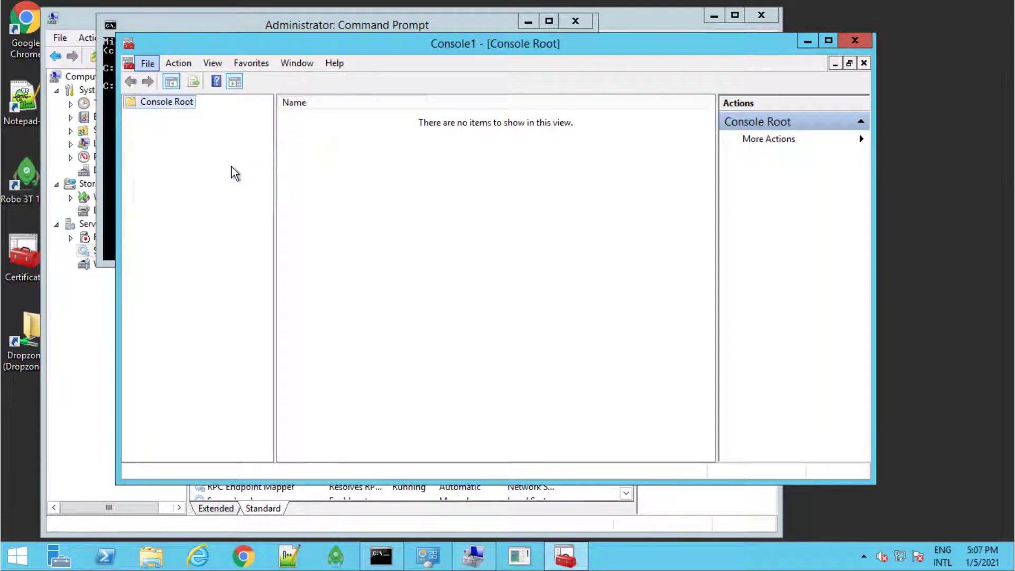
click(291, 196)
click(463, 244)
click(541, 363)
click(463, 245)
click(341, 185)
click(542, 362)
click(552, 363)
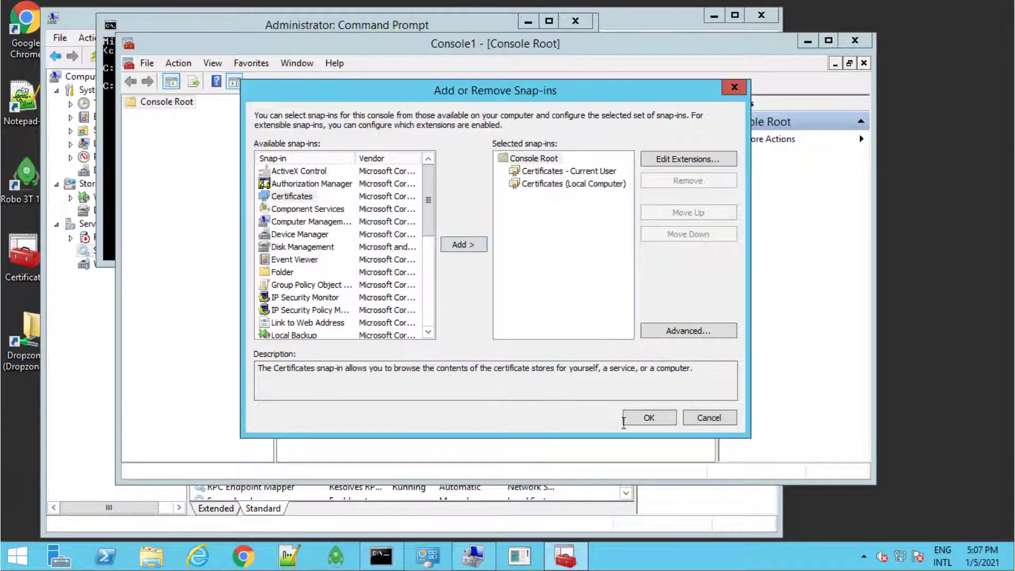
click(649, 418)
Step: Delete the QlikClient certificate from the current user's Personal store
click(131, 116)
click(146, 128)
click(197, 144)
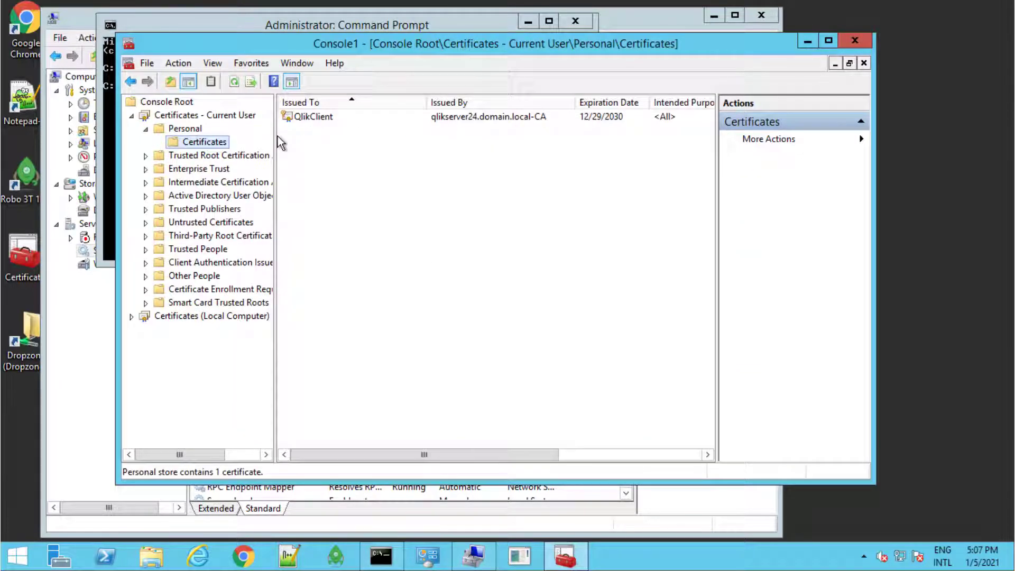
right_click(315, 116)
click(340, 198)
click(564, 293)
Step: Delete both certificates from the Local Computer Personal store
click(131, 316)
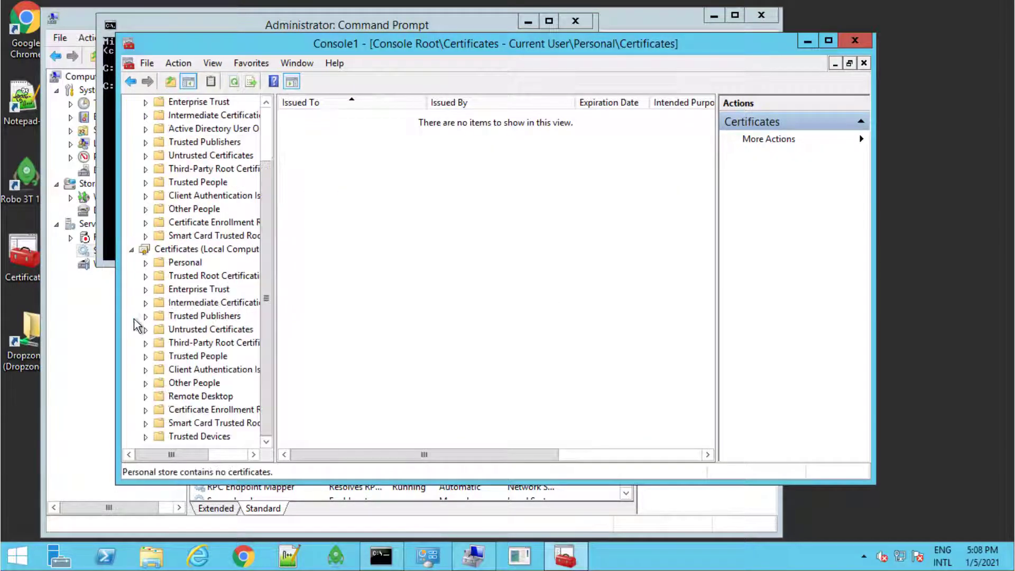
click(145, 263)
click(201, 275)
click(317, 117)
shift+click(317, 131)
right_click(326, 129)
click(362, 188)
click(578, 292)
Step: Remove the qlikserver24.domain.local-CA certificate from Trusted Root Certification Authorities
click(146, 289)
click(200, 303)
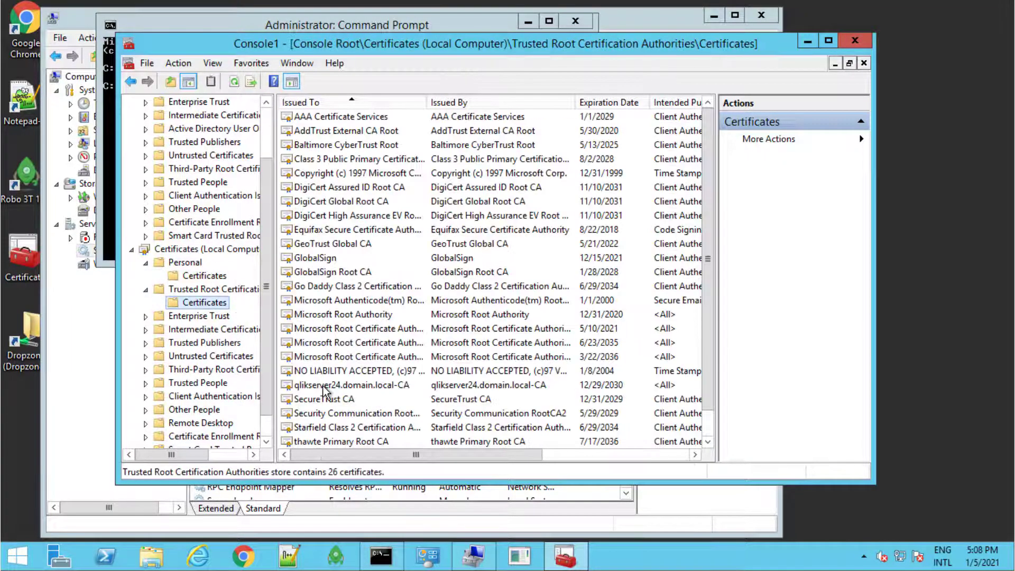
click(323, 385)
key(Delete)
click(568, 319)
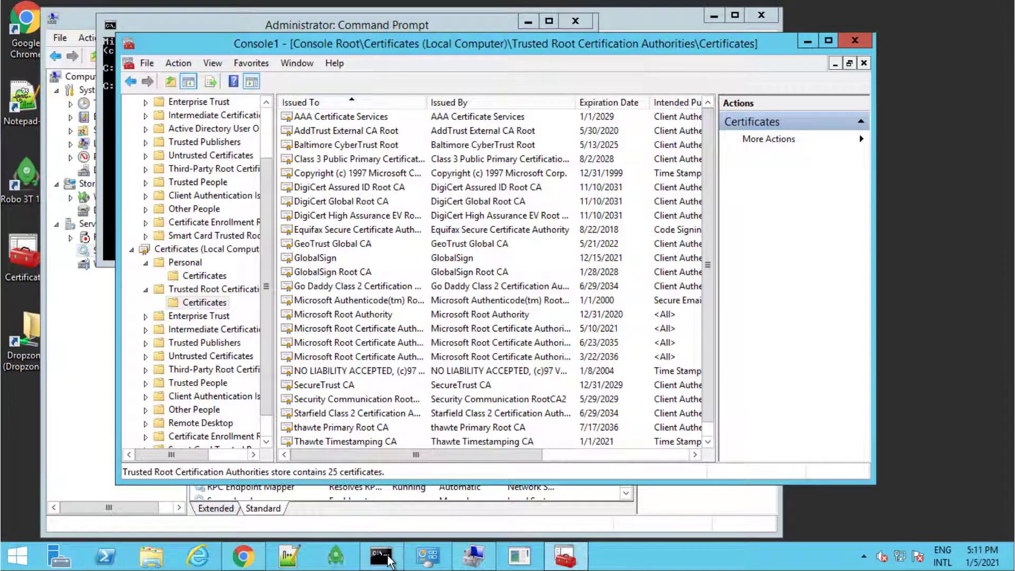
Step: Open Command Prompt running as the Qlik service account
right_click(389, 560)
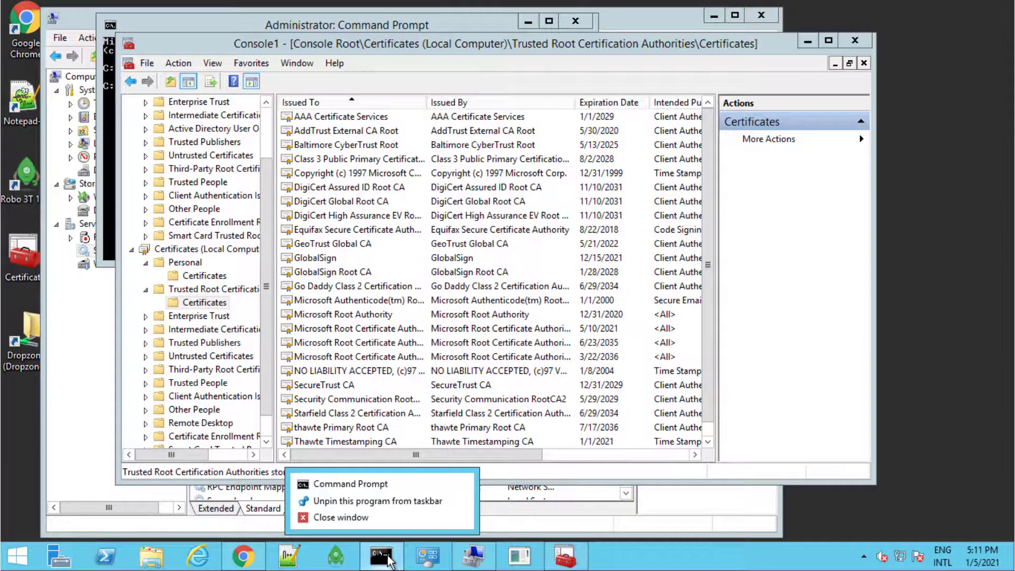
shift+right_click(384, 484)
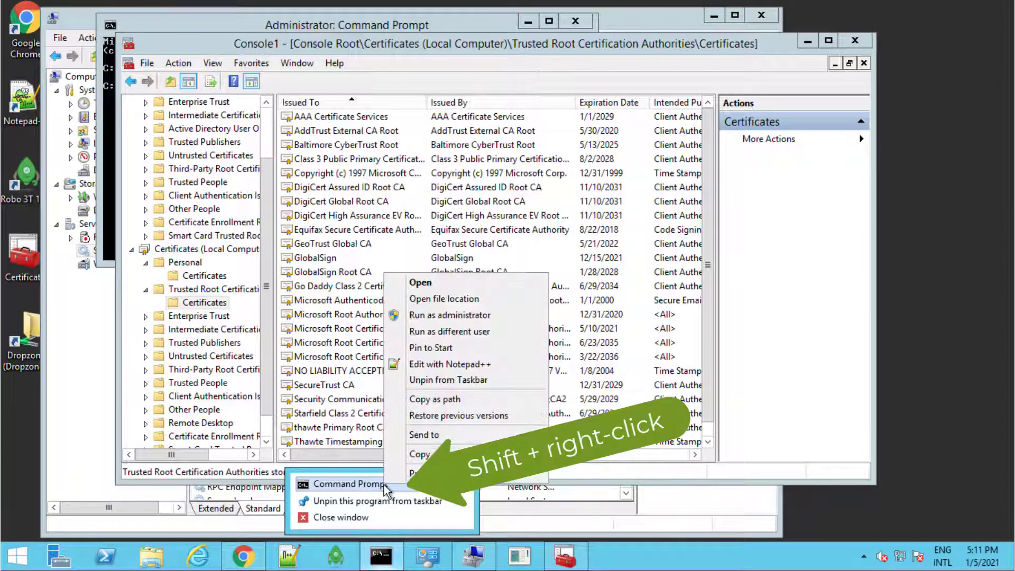
click(448, 332)
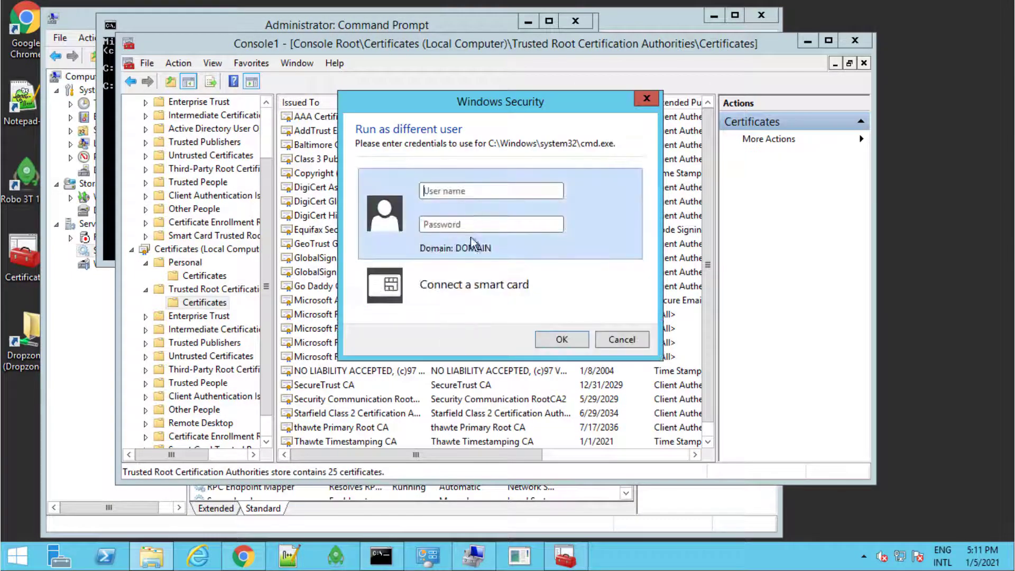
text(qvservi•)
key(Return)
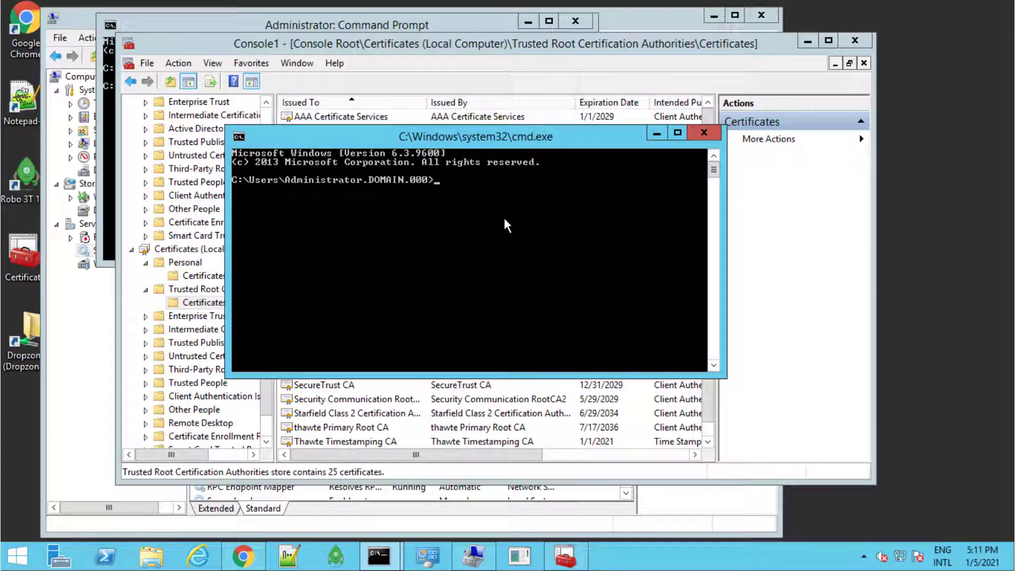
Step: Start mmc, approving the elevation prompt with the service account's name and password
text(mmc)
key(Return)
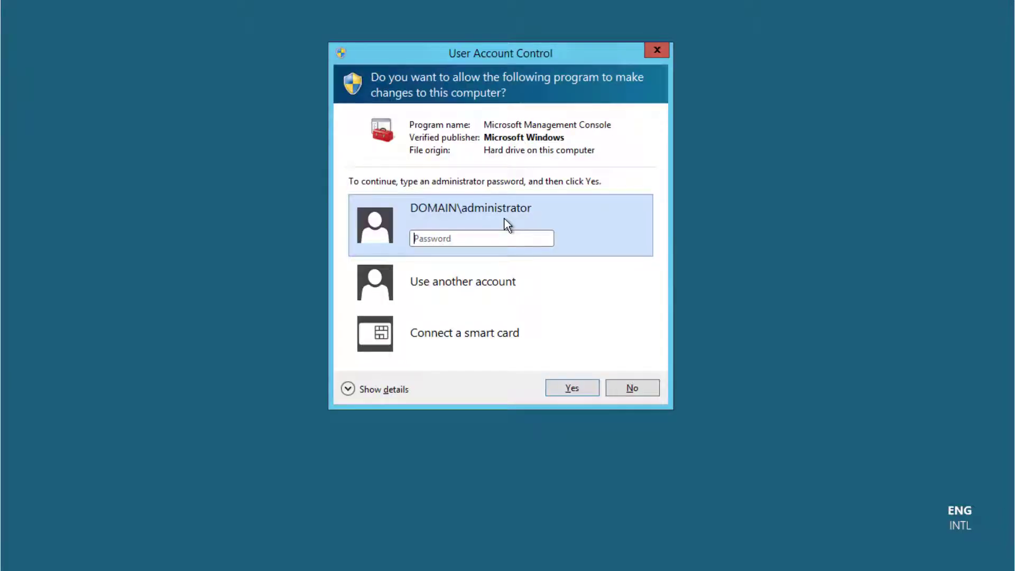
click(469, 280)
text(qvservice)
key(Tab)
text(*)
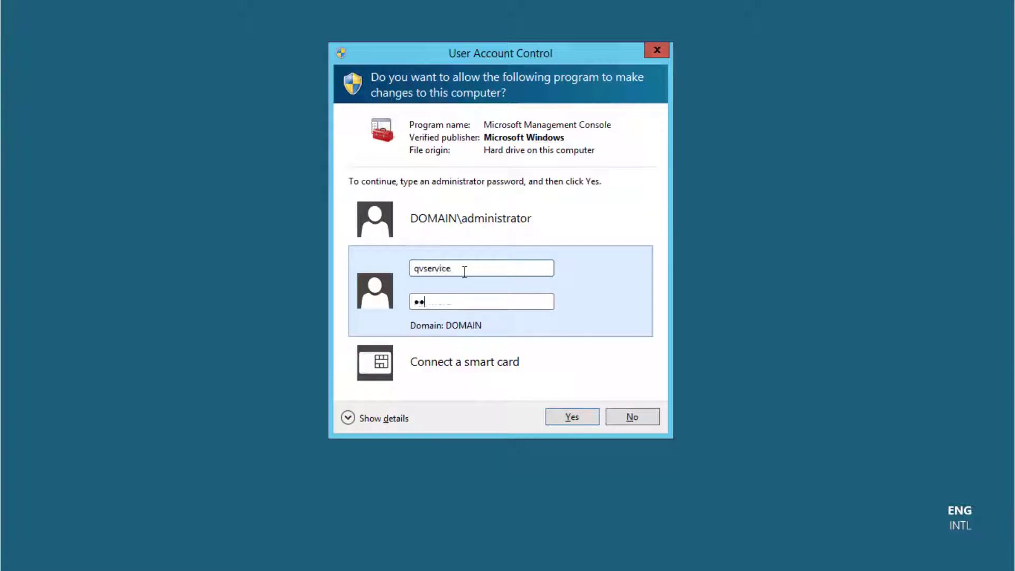
key(Return)
Step: Add the Certificates snap-in for the current user to the console
click(128, 44)
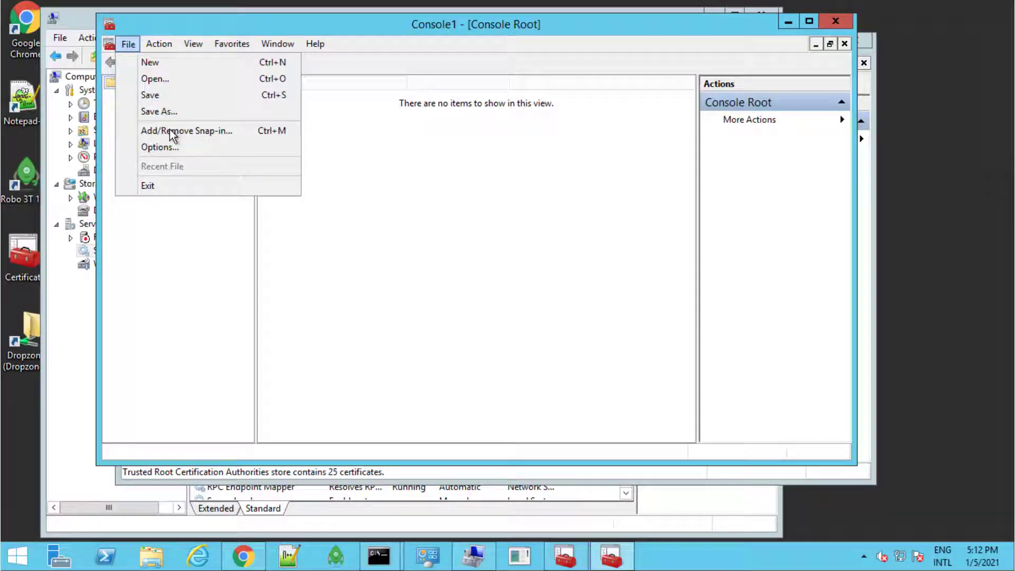
click(166, 131)
click(267, 178)
click(450, 228)
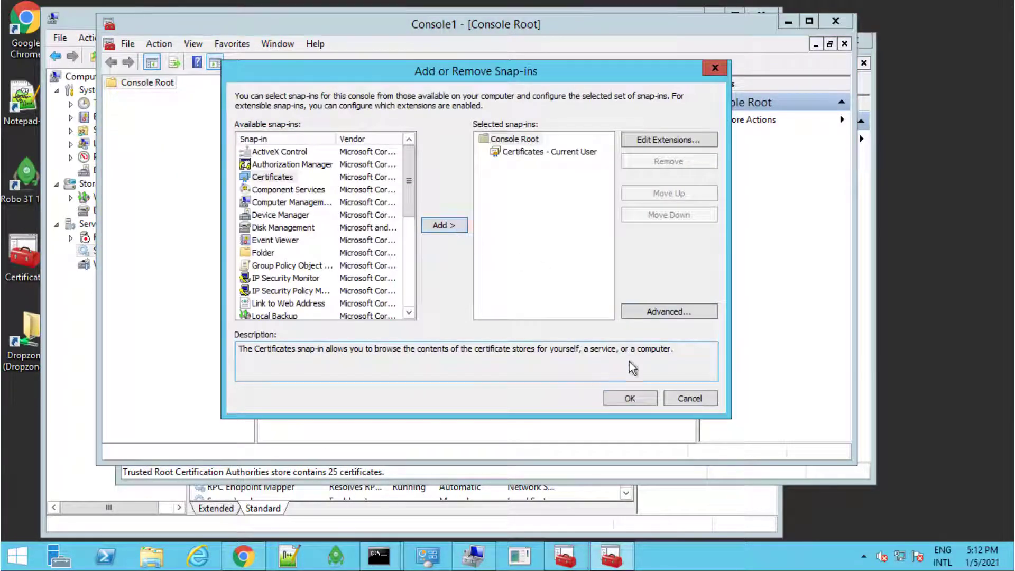
click(634, 400)
Step: Delete the QlikClient certificate from Current User > Personal > Certificates
click(112, 96)
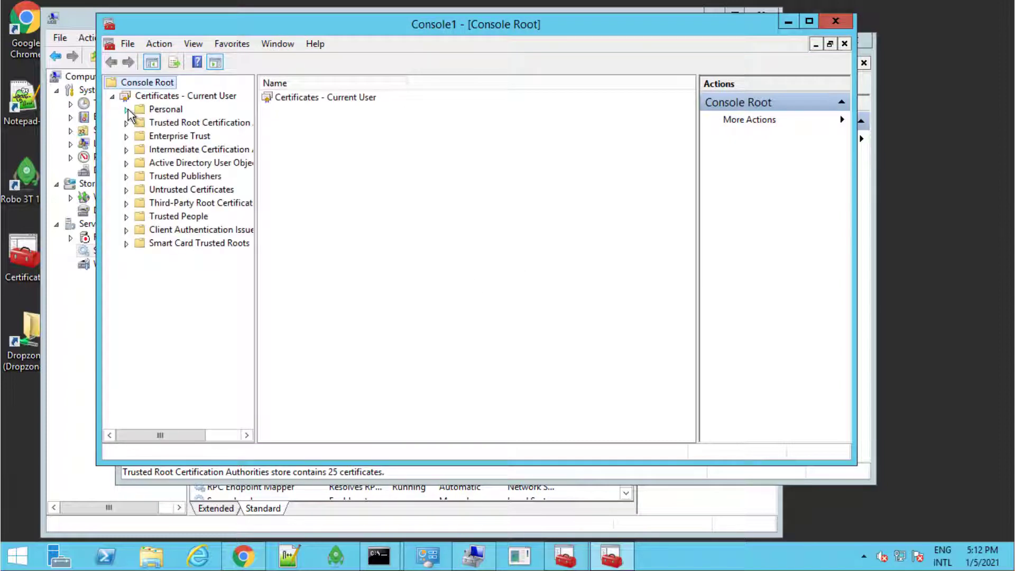
click(126, 110)
click(168, 123)
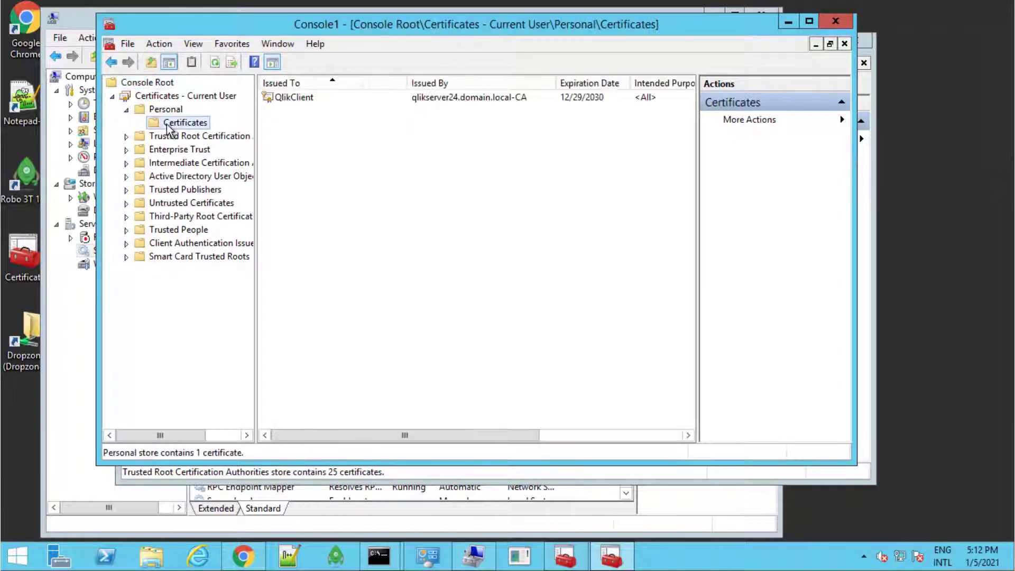
right_click(296, 98)
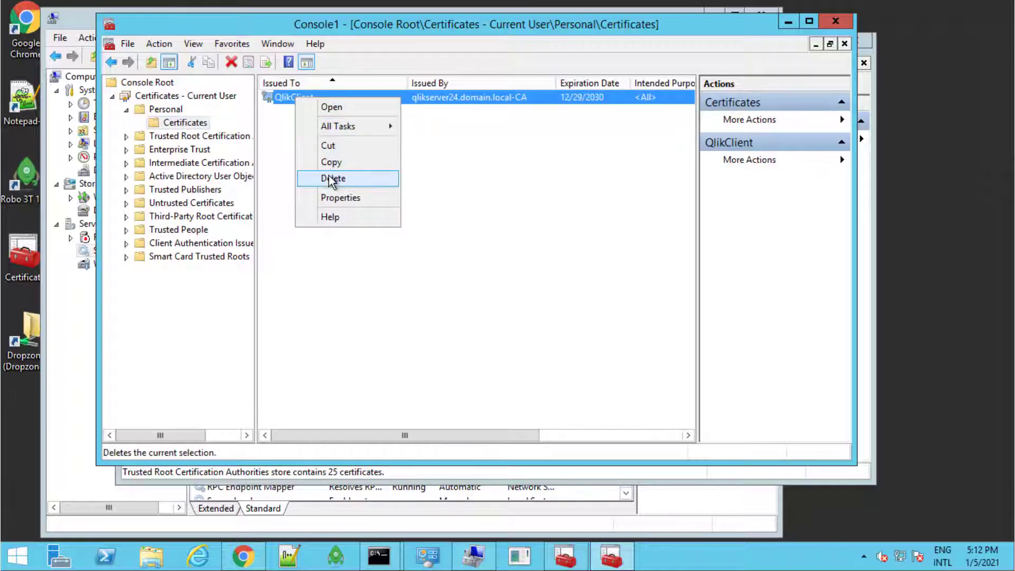
click(332, 179)
click(565, 292)
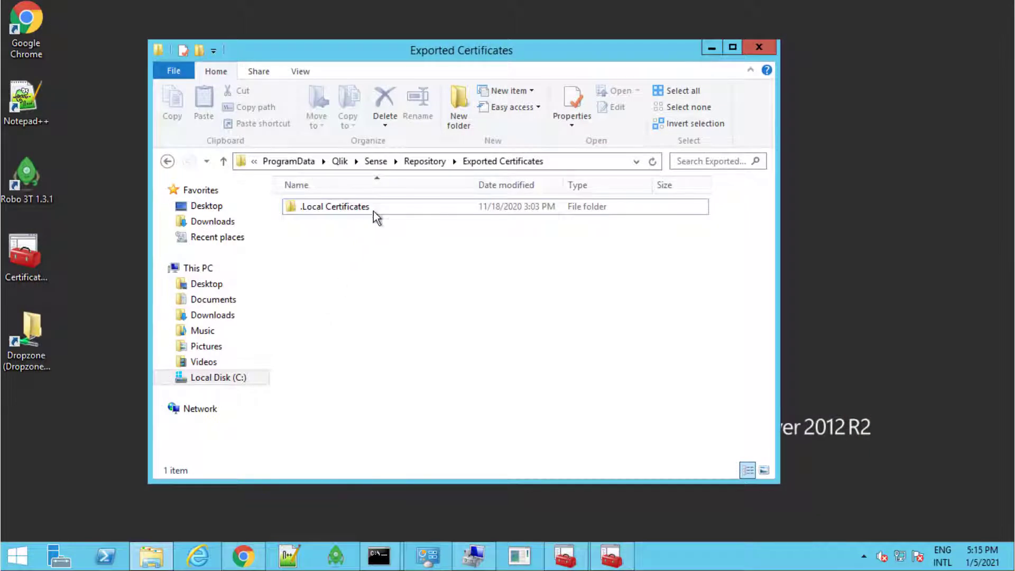
Step: Start editing the .Local Certificates folder name, then return to the Sense folder
click(362, 208)
click(365, 208)
click(388, 207)
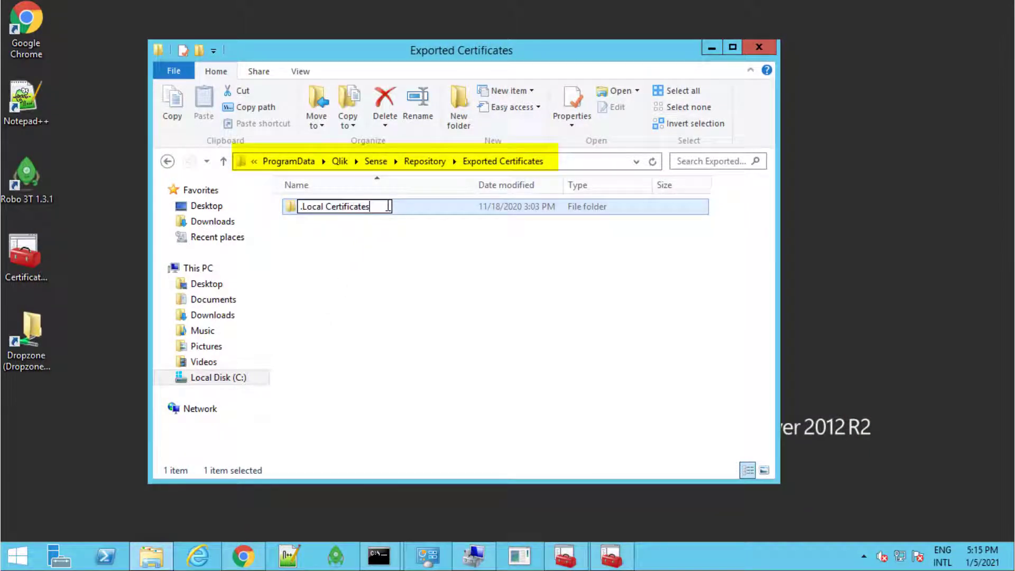
click(377, 162)
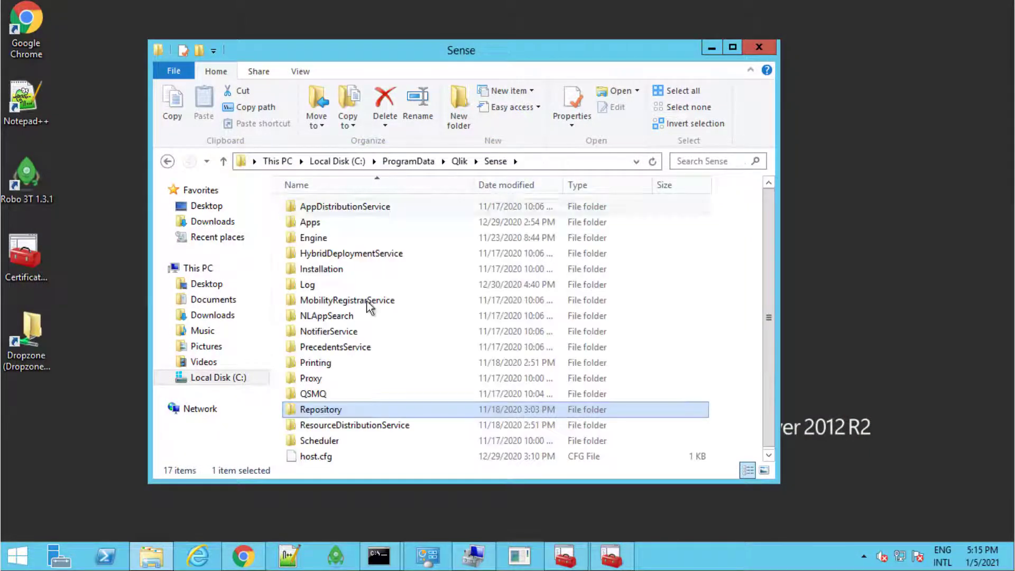
Step: Back up host.cfg as host - Copy.cfg and open host.cfg in Notepad++
click(322, 454)
right_click(324, 455)
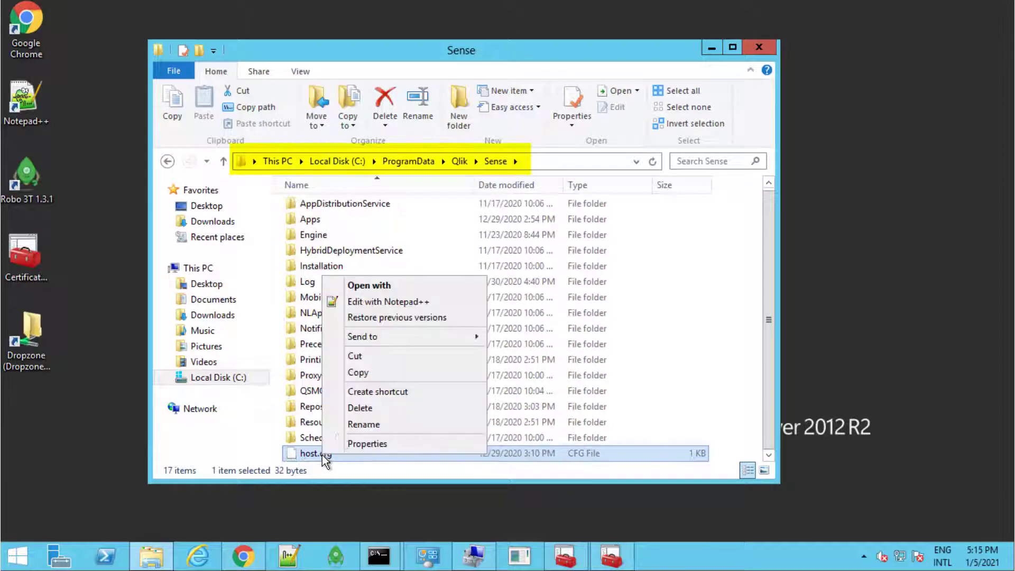
click(359, 373)
key(ctrl+v)
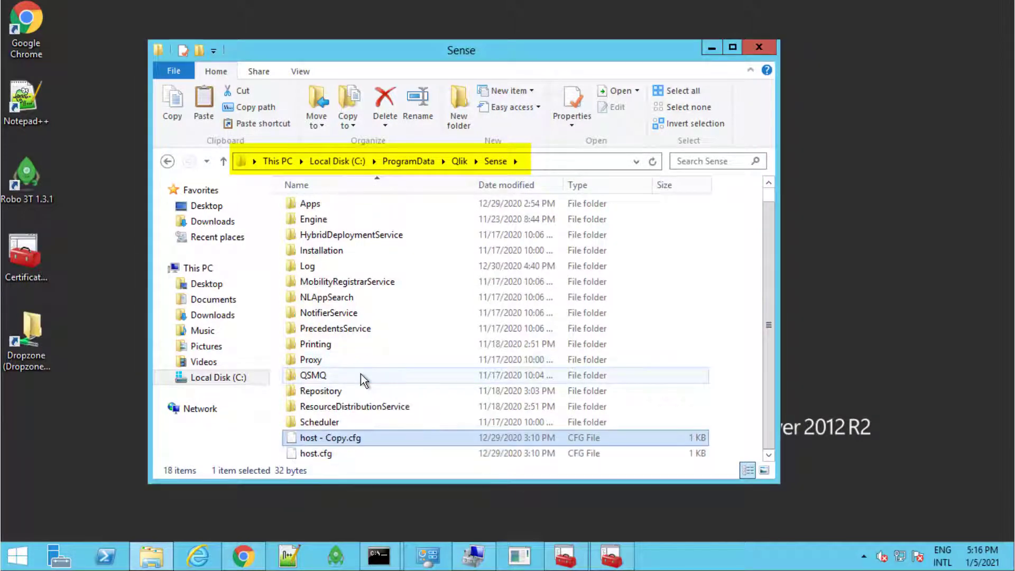
right_click(324, 453)
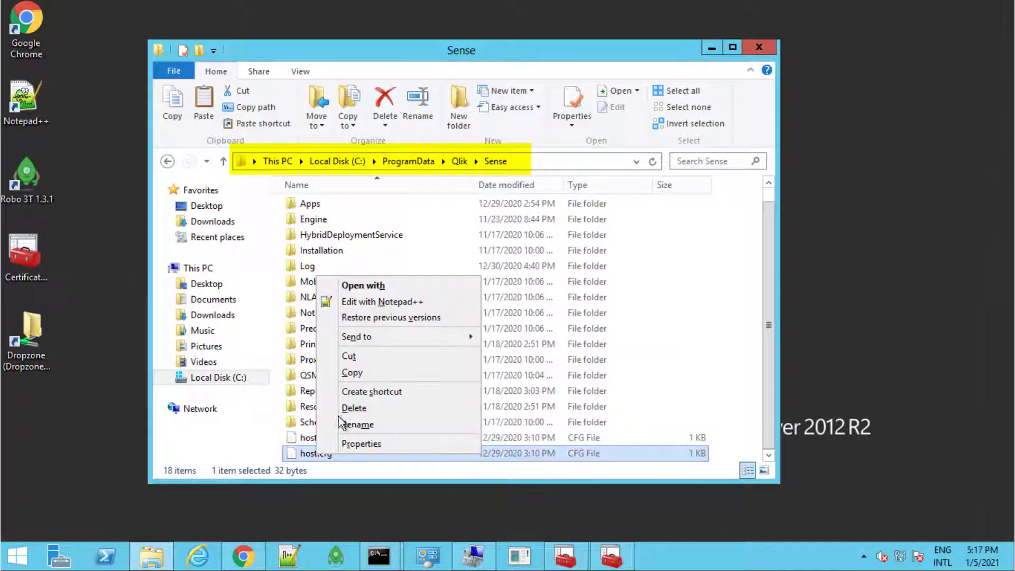
click(374, 302)
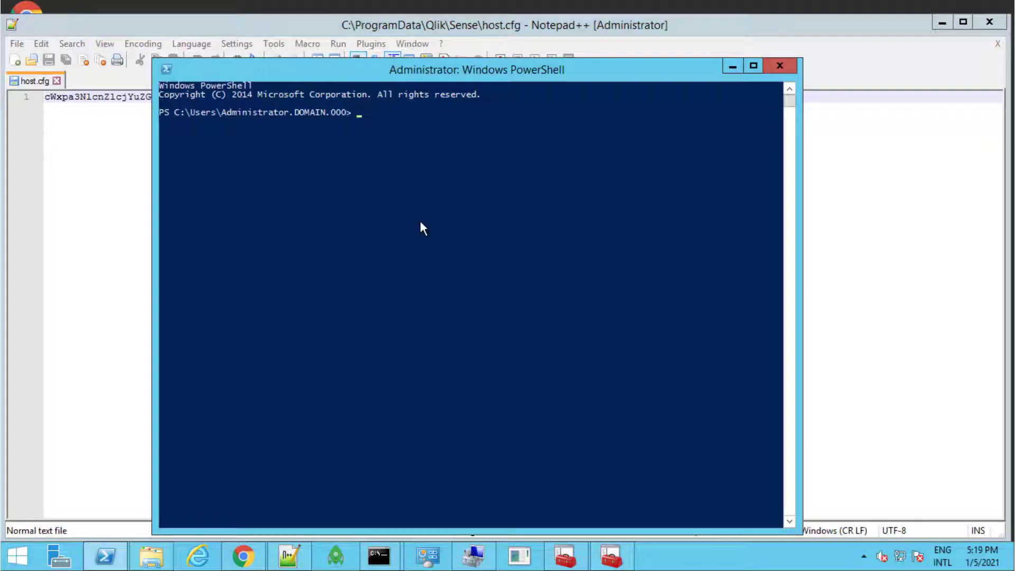
Step: Encode qlikserverRim.domain.local to Base64 in PowerShell and copy the result
right_click(419, 220)
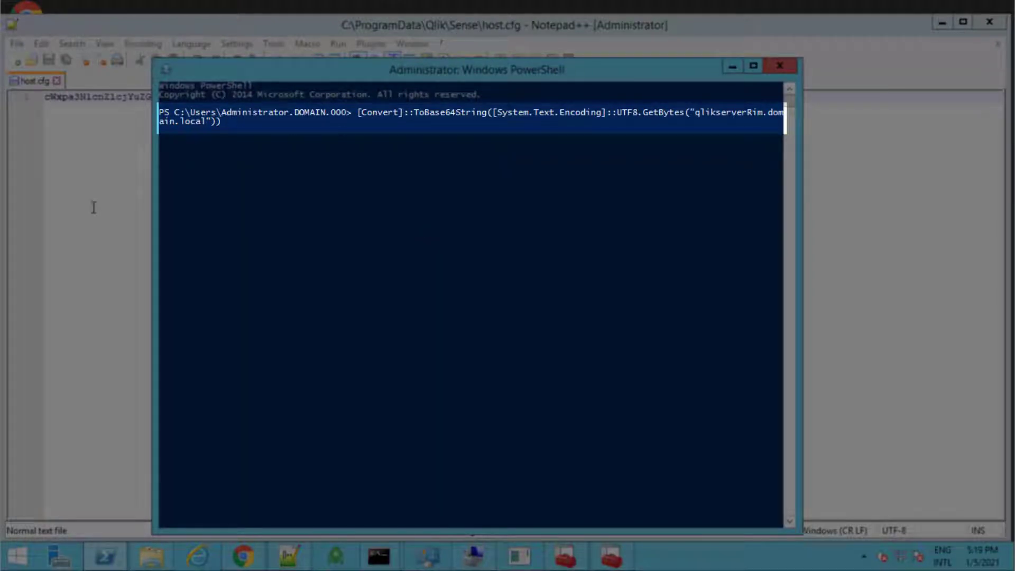
key(Return)
drag(348, 130, 162, 129)
right_click(161, 128)
Step: Replace host.cfg's contents with the new Base64 hostname and save it
key(alt+Tab)
key(ctrl+a)
key(ctrl+v)
click(48, 62)
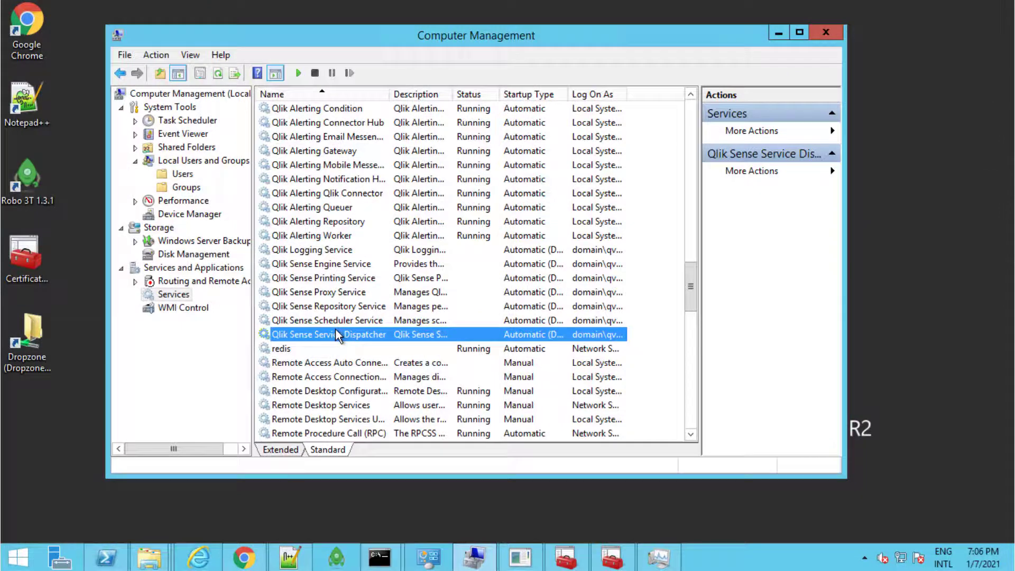
Step: Start Qlik Sense Service Dispatcher and run Repository.exe -bootstrap in the admin Command Prompt
right_click(341, 341)
click(348, 344)
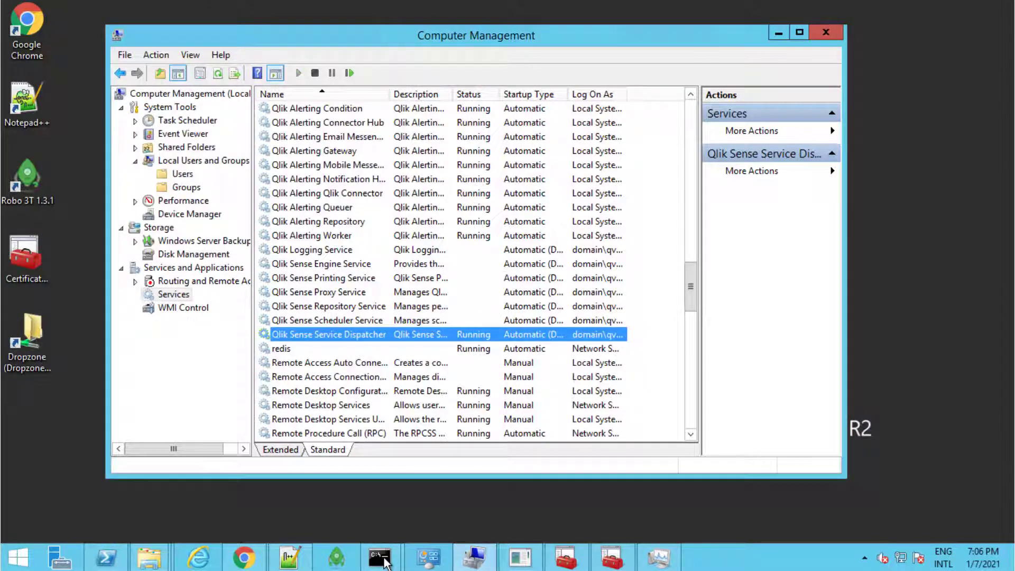
mouse_move(385, 562)
click(436, 510)
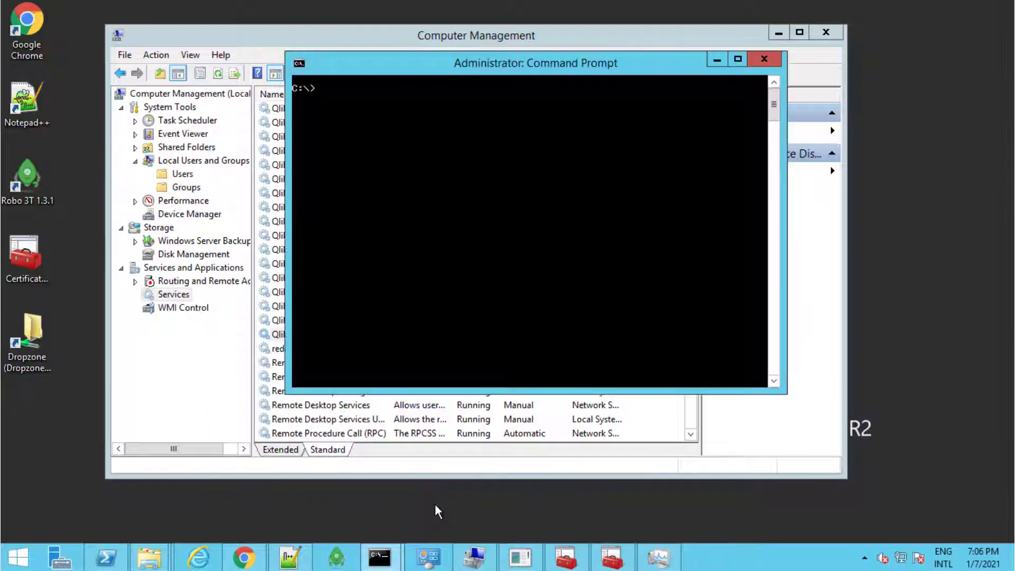
right_click(487, 172)
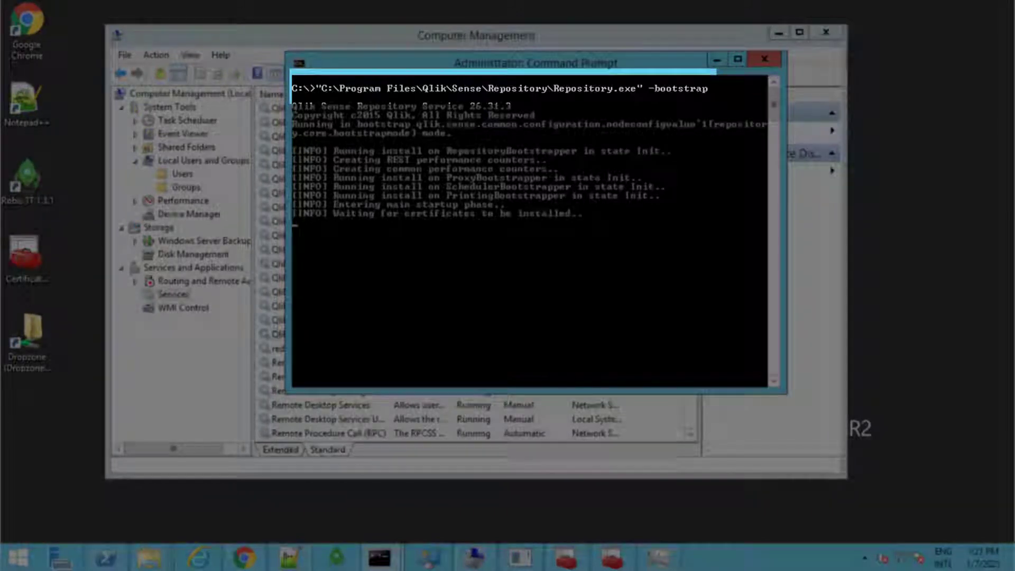
click(357, 285)
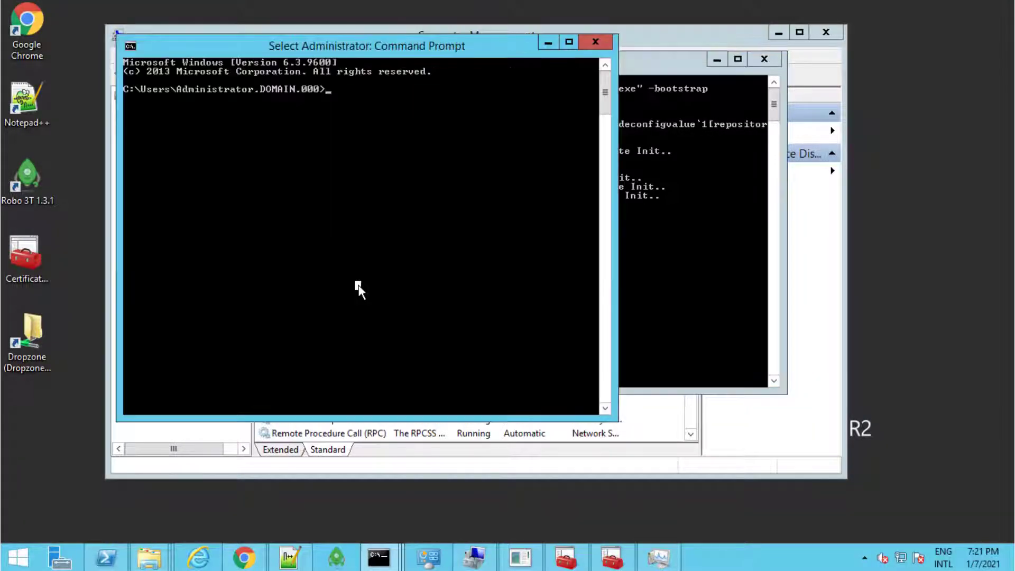
Step: Run netstat -anob | findstr 4444 twice, showing port 4444 listening with an established connection
key(Escape)
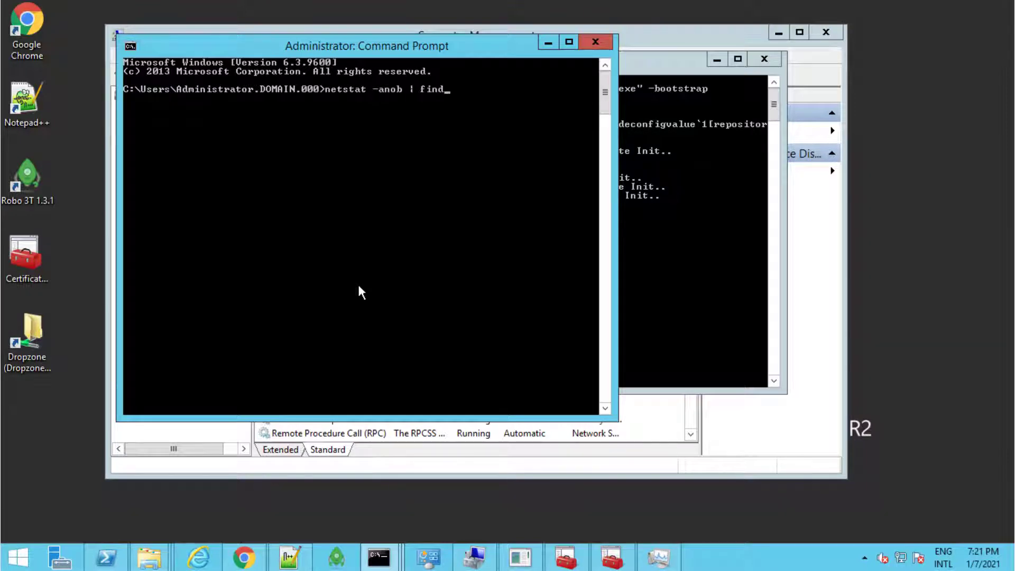
text(r)
text( 4444)
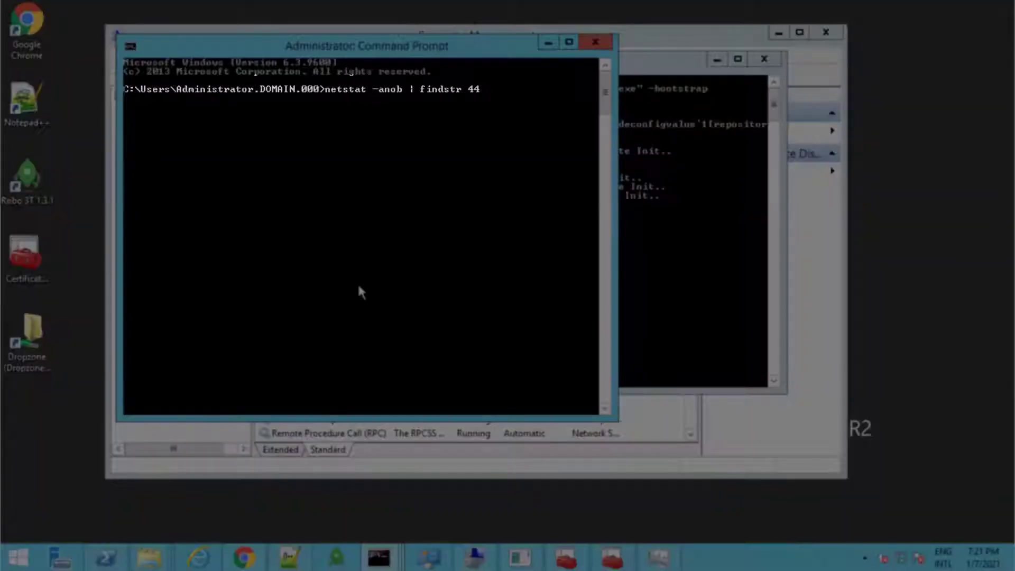
key(Return)
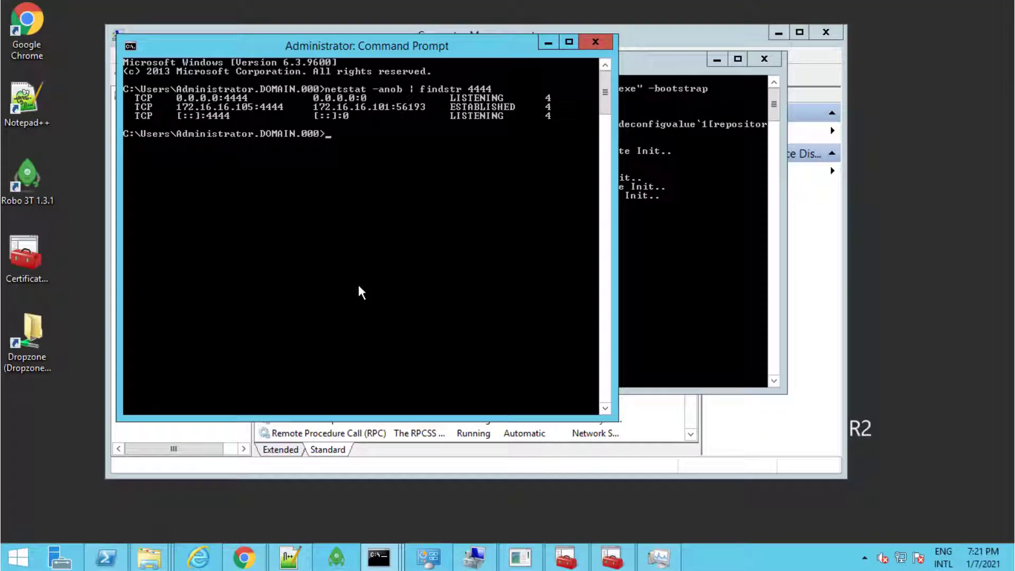
key(Up)
key(Return)
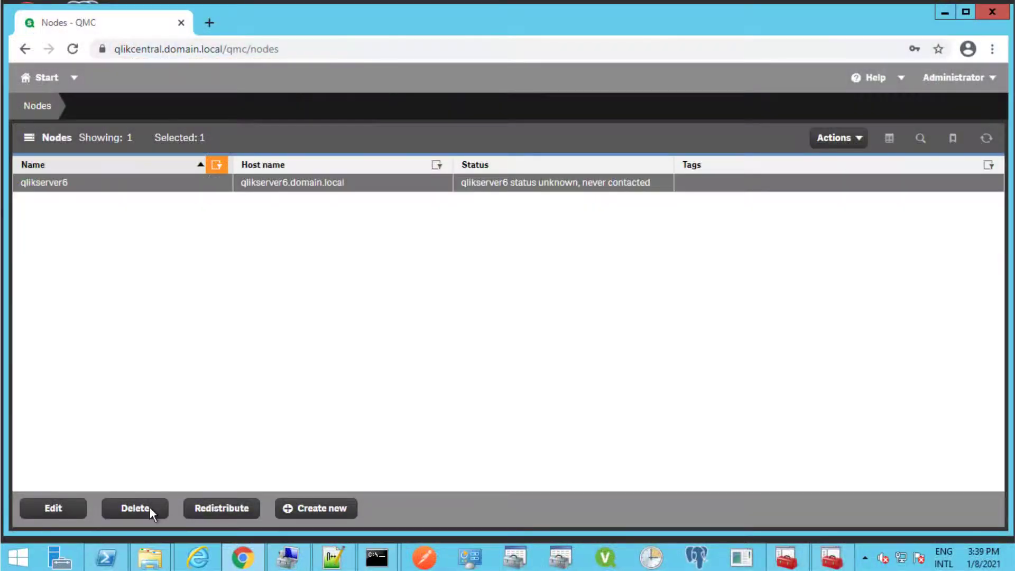
Step: Delete the qlikserver6 node and create a qlikserverRim node with host qlikserverRim.domain.local
click(150, 506)
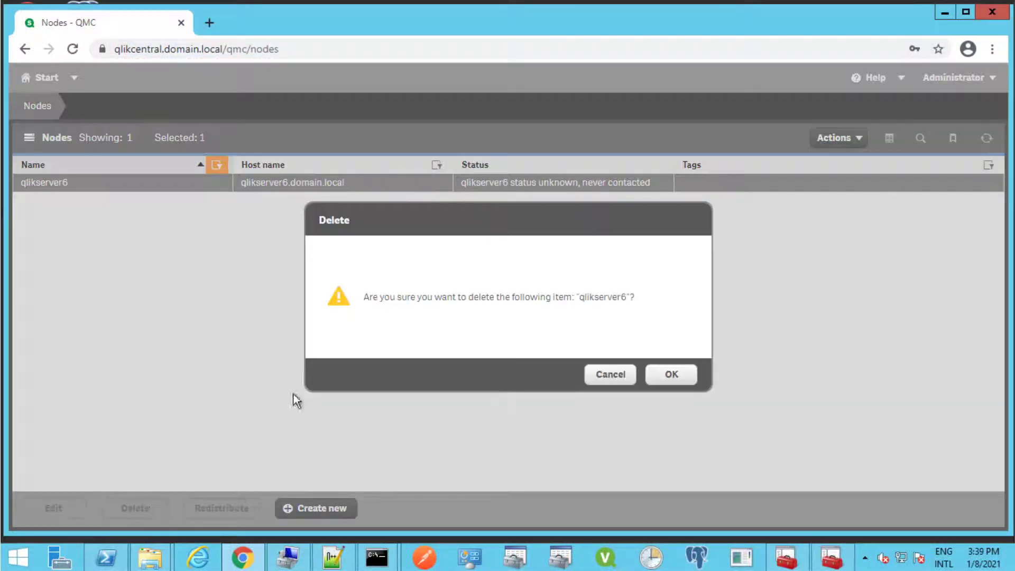
click(687, 375)
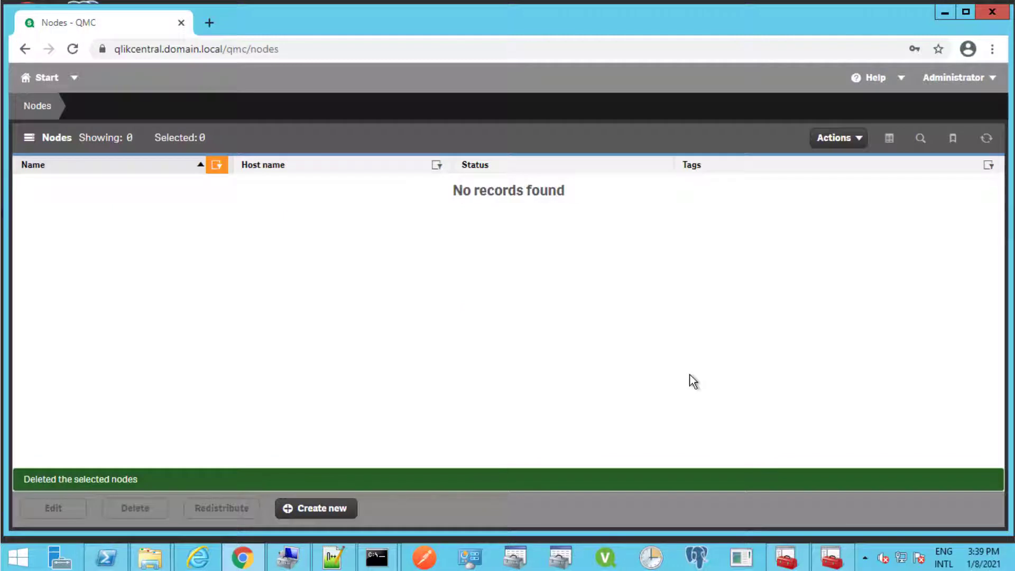
click(304, 508)
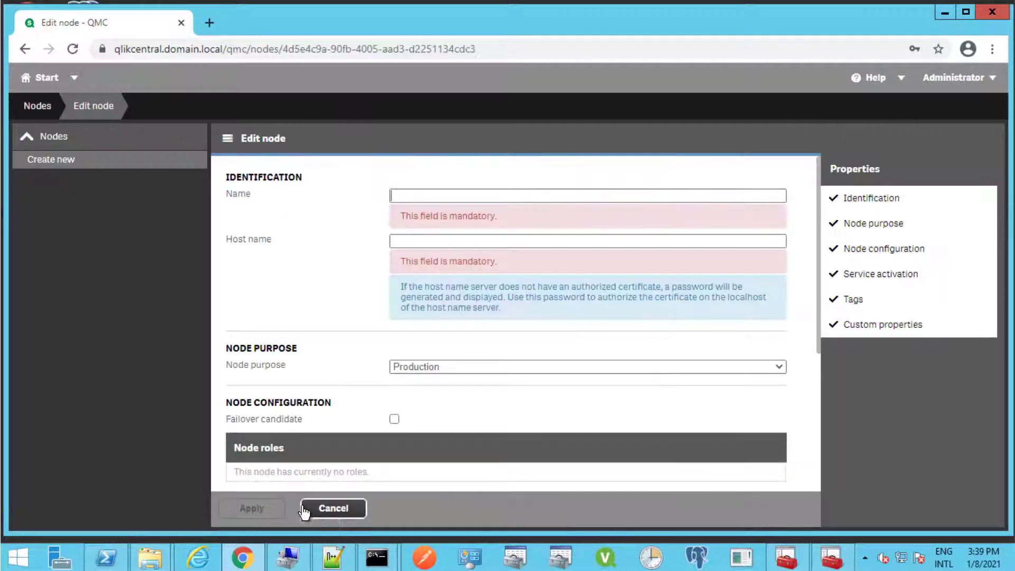
text(qlik)
click(427, 223)
click(429, 216)
click(429, 242)
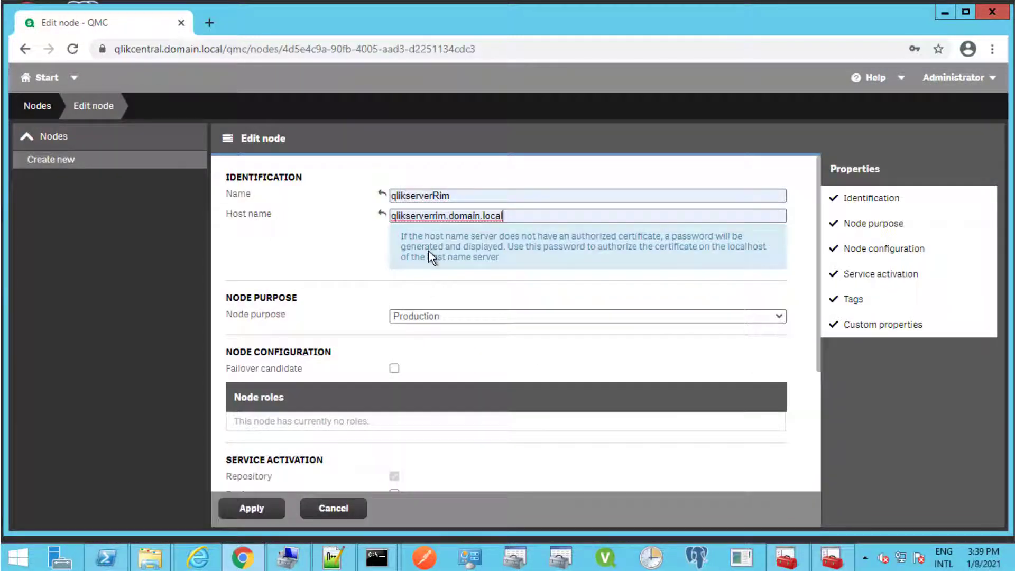
Step: Set the node purpose to Both and enable Engine, Printing, Proxy and Scheduler
click(419, 316)
click(419, 348)
scroll(406, 402, down, 3)
click(393, 310)
click(394, 328)
click(394, 346)
click(394, 365)
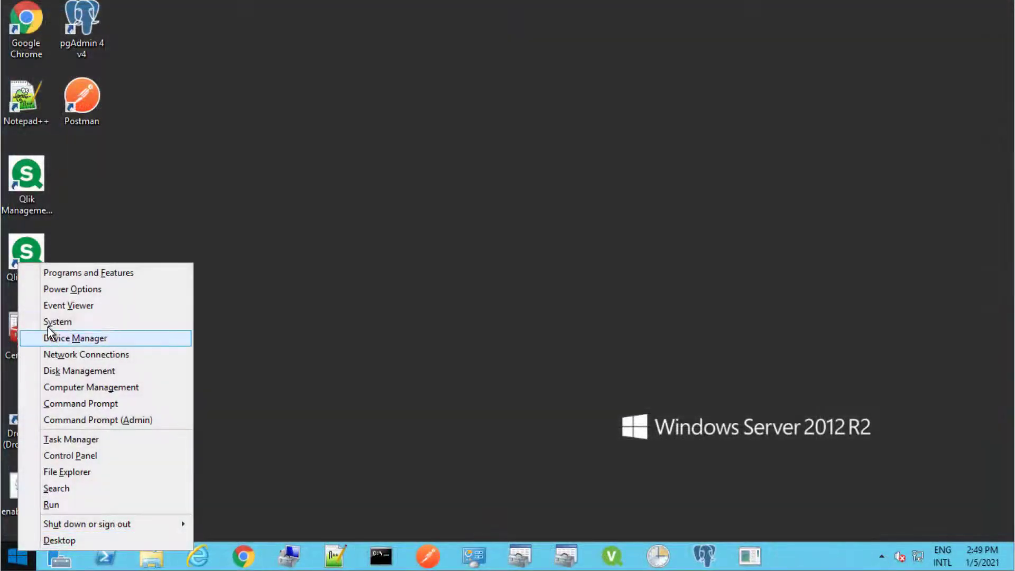
Step: Change the computer name to qlikCentral in System Properties and restart the server immediately
click(49, 322)
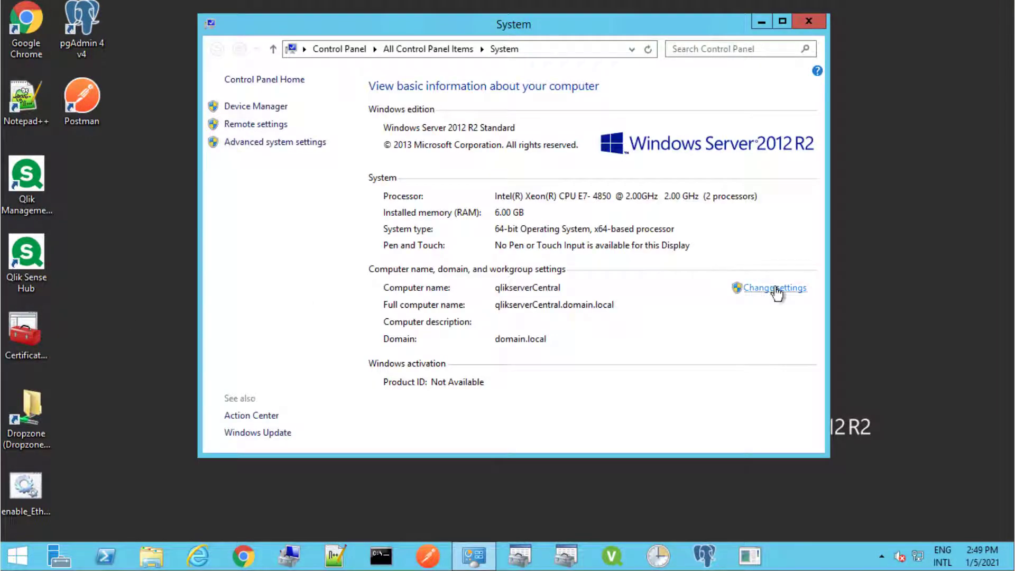
click(774, 288)
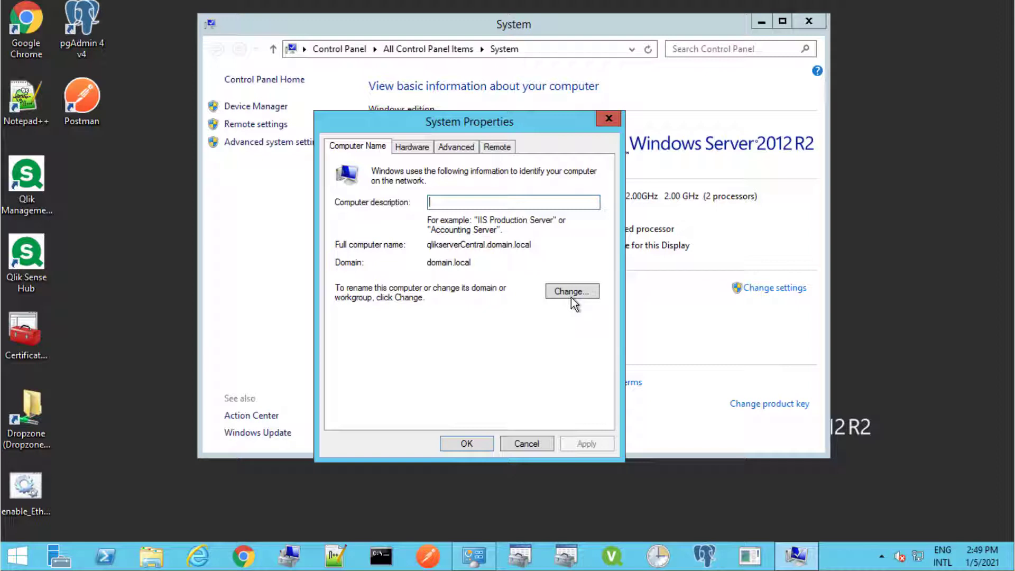
click(570, 292)
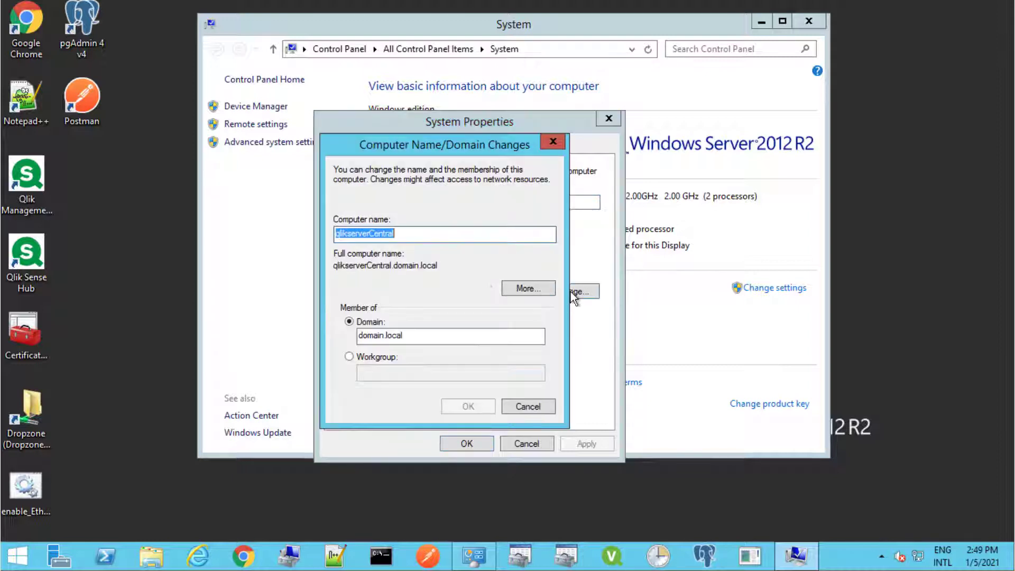
click(412, 233)
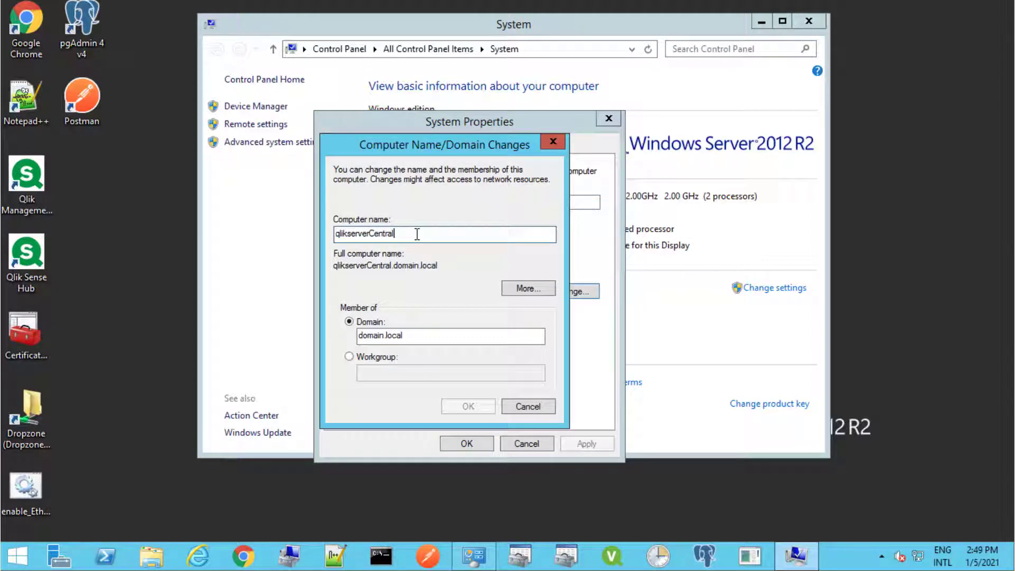
key(BackSpace)
key(BackSpace)
key(BackSpace)
key(BackSpace)
key(BackSpace)
key(BackSpace)
key(BackSpace)
key(BackSpace)
key(BackSpace)
key(BackSpace)
key(BackSpace)
key(BackSpace)
key(BackSpace)
text(Central)
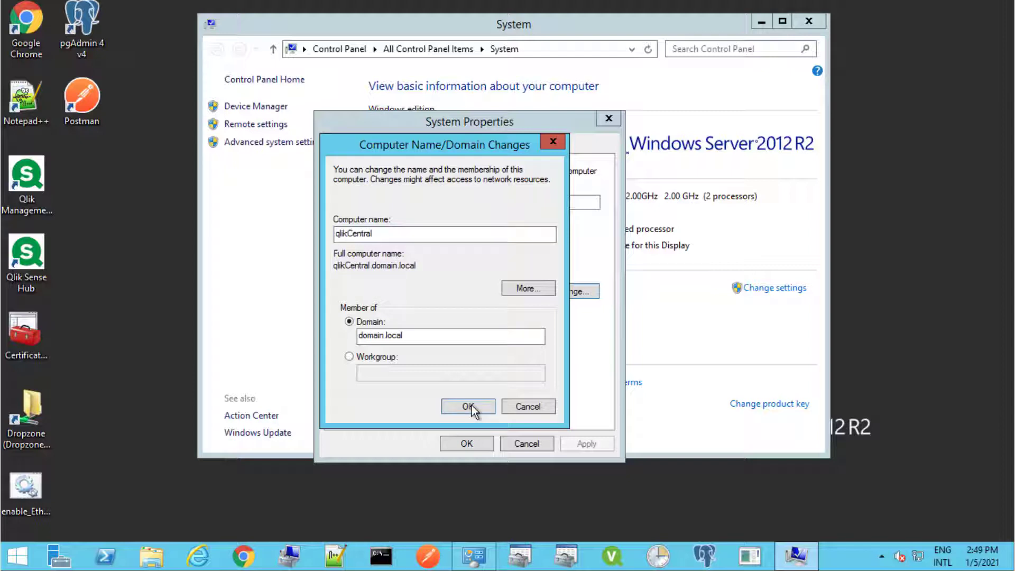
click(469, 406)
click(592, 255)
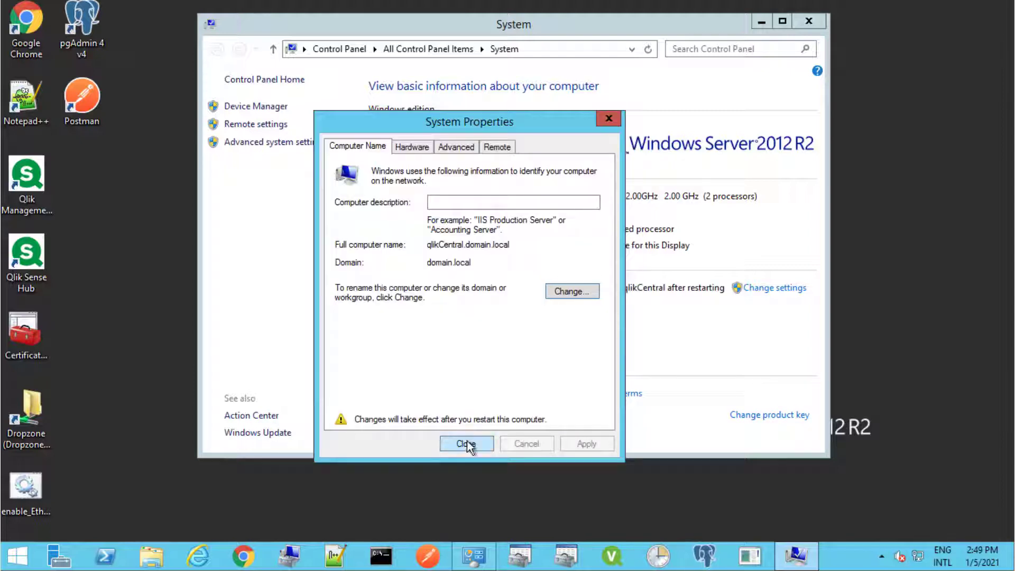
click(467, 443)
click(534, 252)
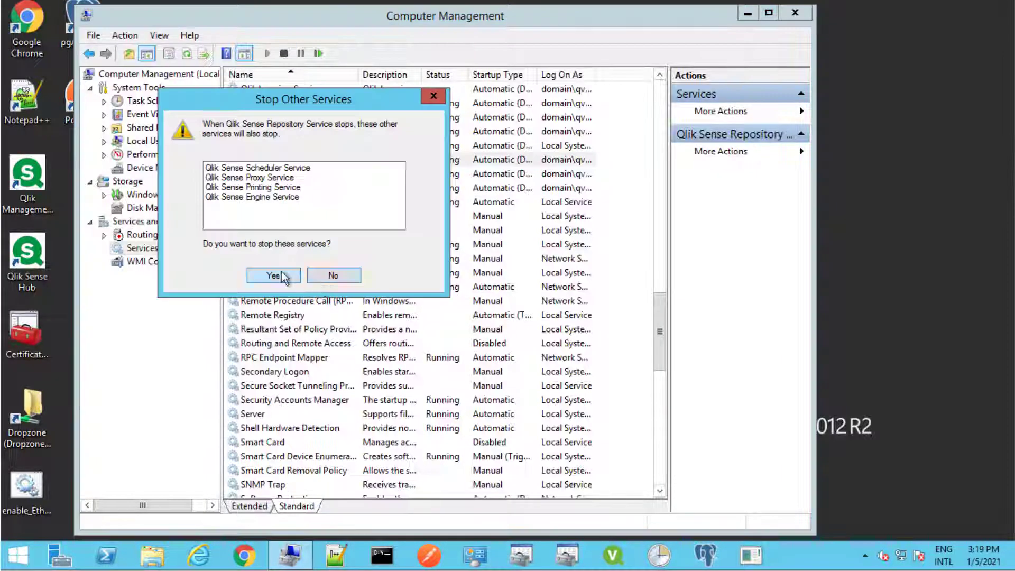
Step: Stop the Qlik Sense Repository Service with its dependents, then the Qlik Sense Service Dispatcher
click(275, 275)
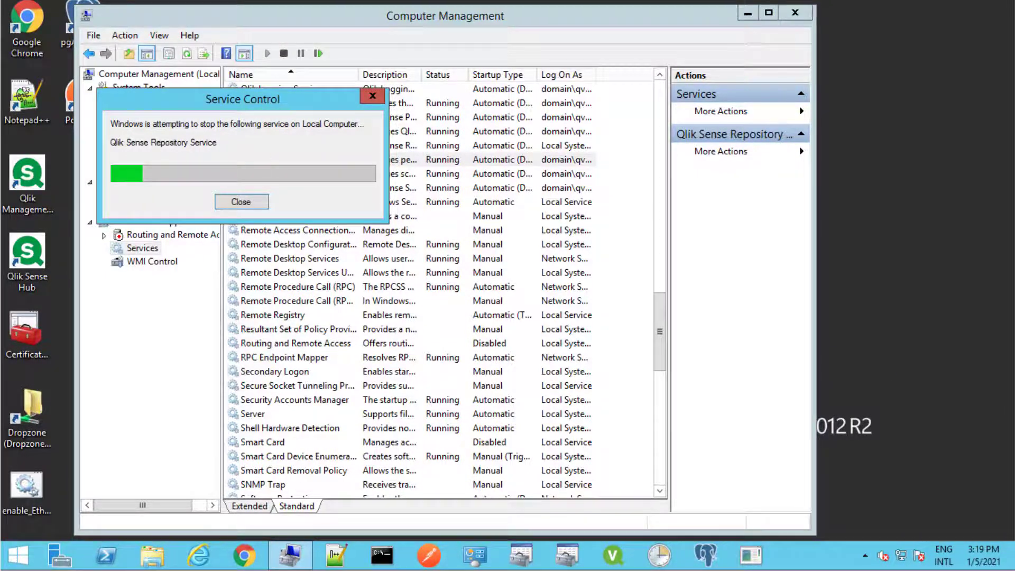
click(297, 187)
click(283, 54)
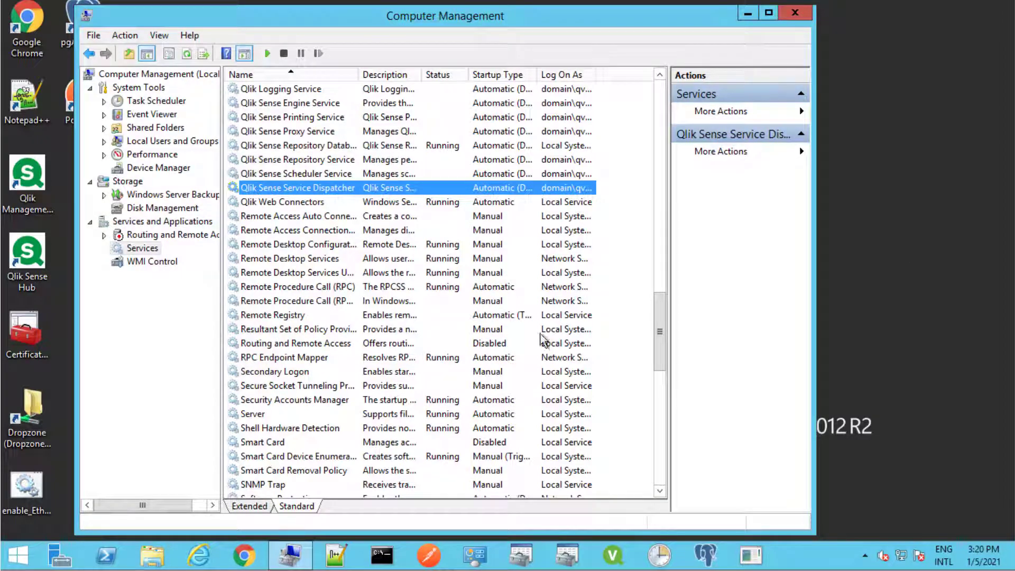
right_click(23, 561)
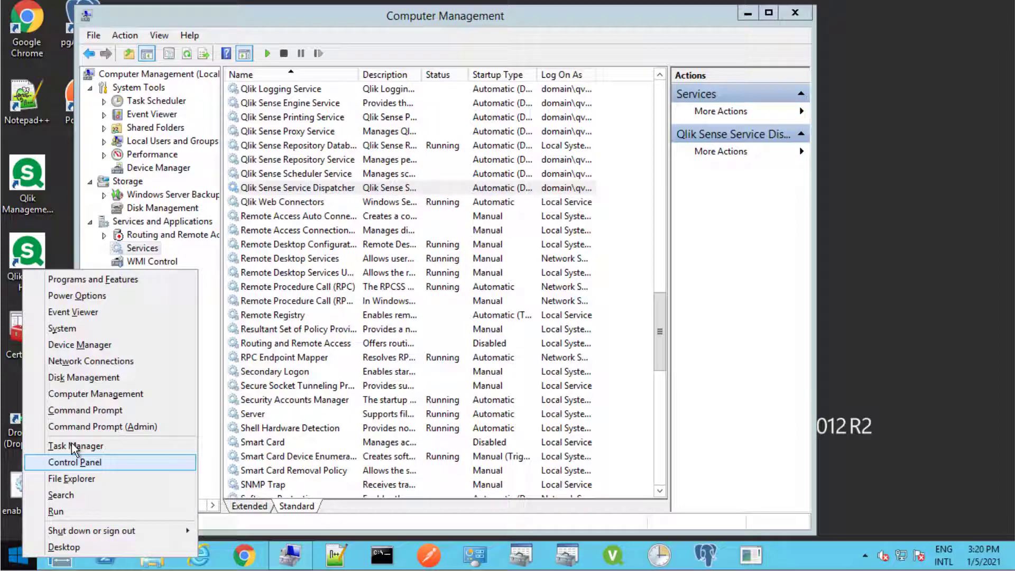
Step: Launch mmc from an elevated prompt with Certificates snap-ins for the current user and local computer
click(78, 426)
text(mmc)
key(Return)
click(78, 63)
click(127, 150)
click(216, 197)
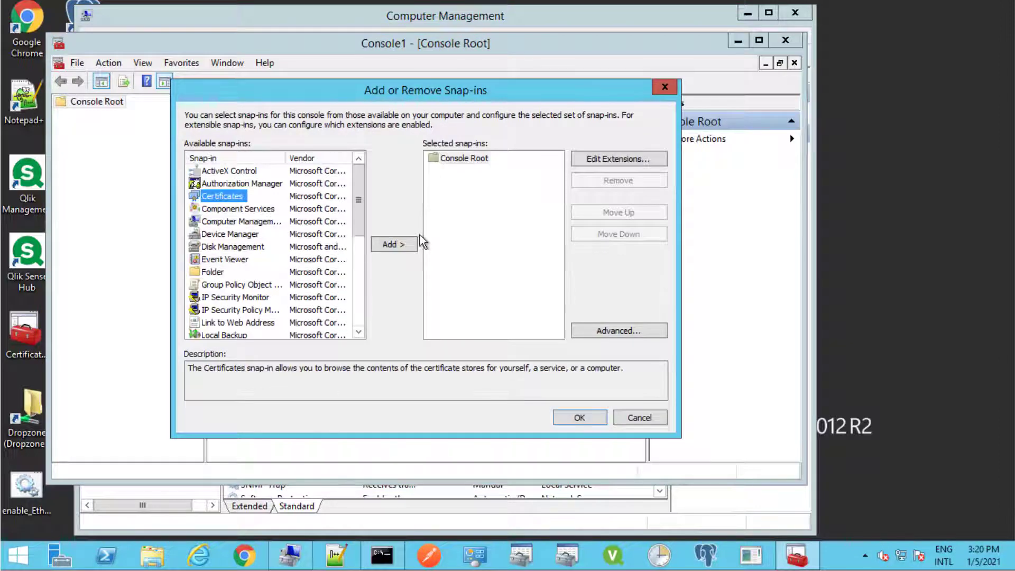
click(410, 245)
click(475, 364)
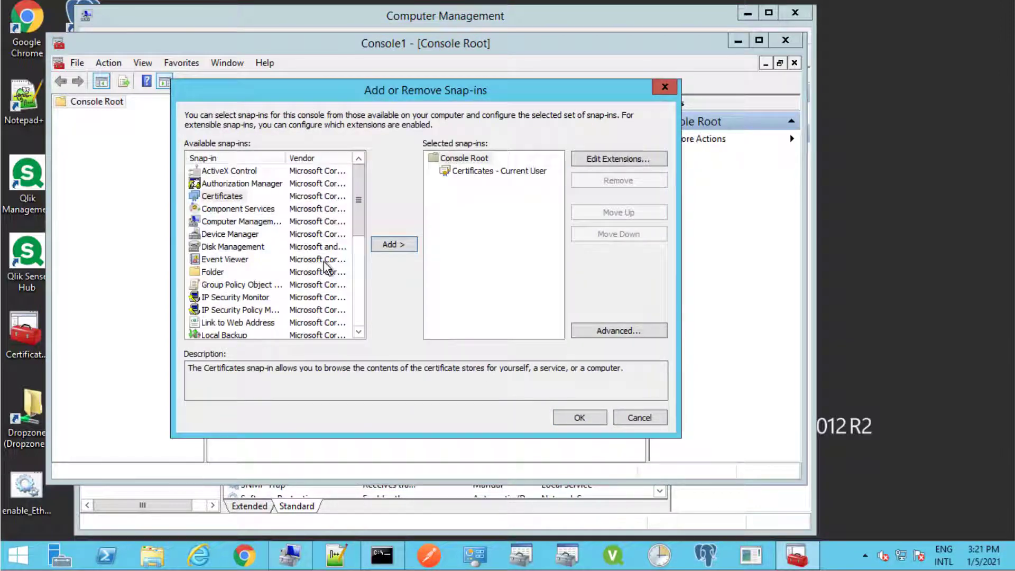
click(397, 246)
click(273, 185)
click(468, 364)
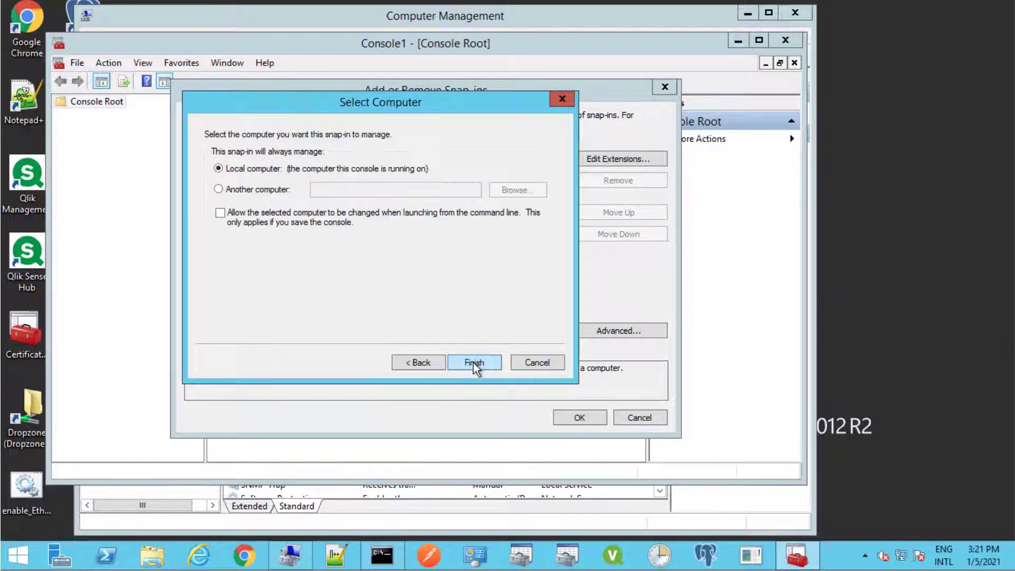
click(470, 363)
click(578, 416)
Step: Delete the QlikClient certificate from the current user's Personal store
click(62, 114)
click(75, 128)
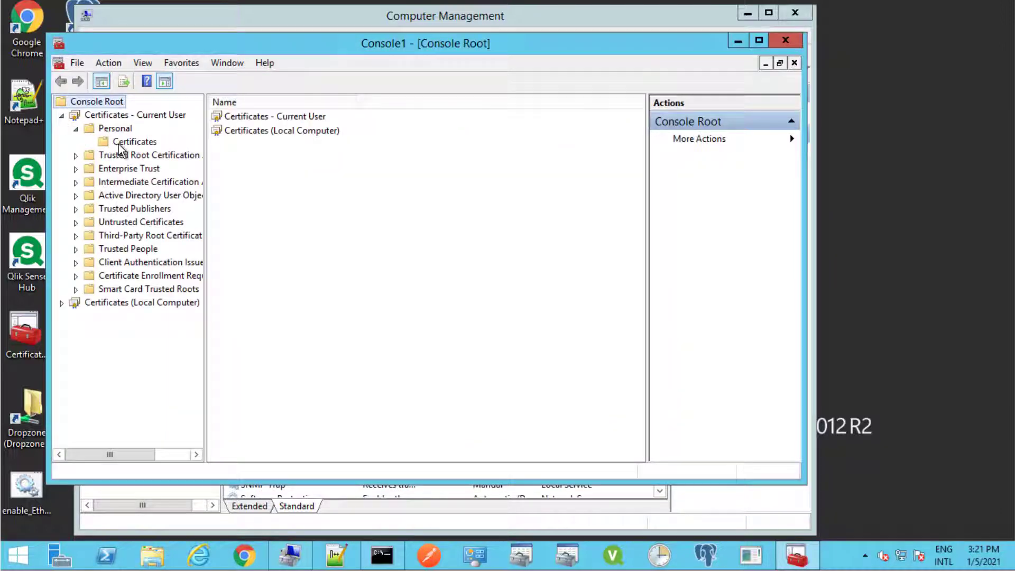
click(134, 141)
right_click(253, 116)
click(272, 194)
click(561, 286)
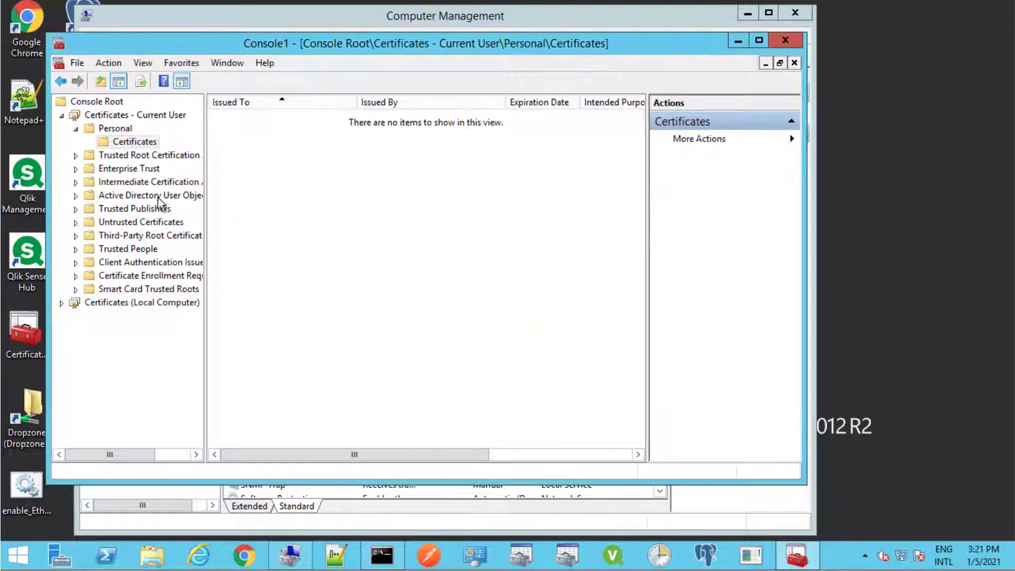
Step: Delete both certificates from the local computer's Personal store
click(61, 302)
click(75, 276)
click(135, 288)
click(261, 130)
shift+click(264, 117)
right_click(265, 122)
click(296, 179)
click(572, 293)
Step: Delete the qlikserver24.domain.local-CA certificate from the computer's Trusted Root Certification Authorities
click(76, 302)
click(134, 315)
right_click(279, 399)
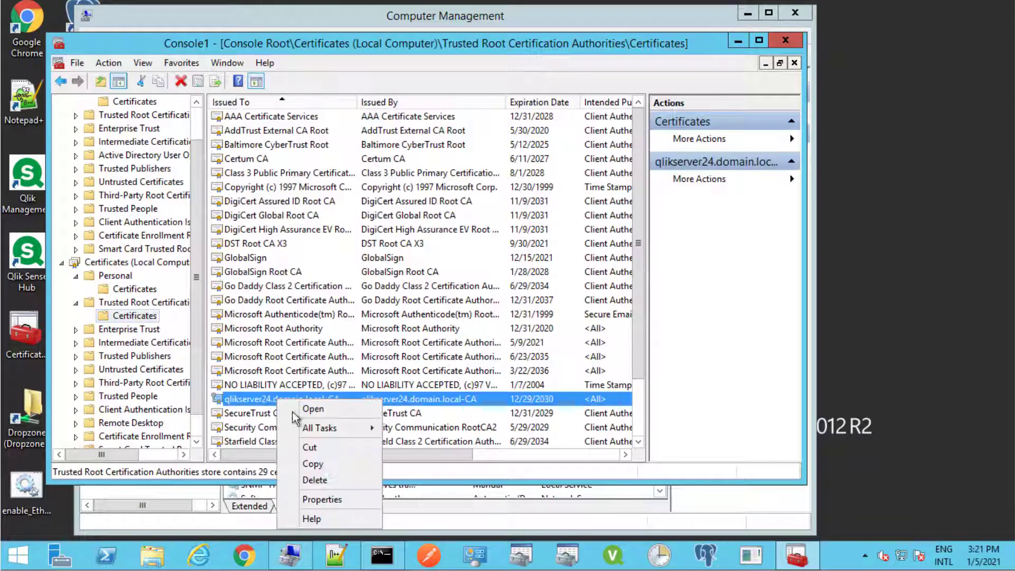
click(288, 478)
click(565, 318)
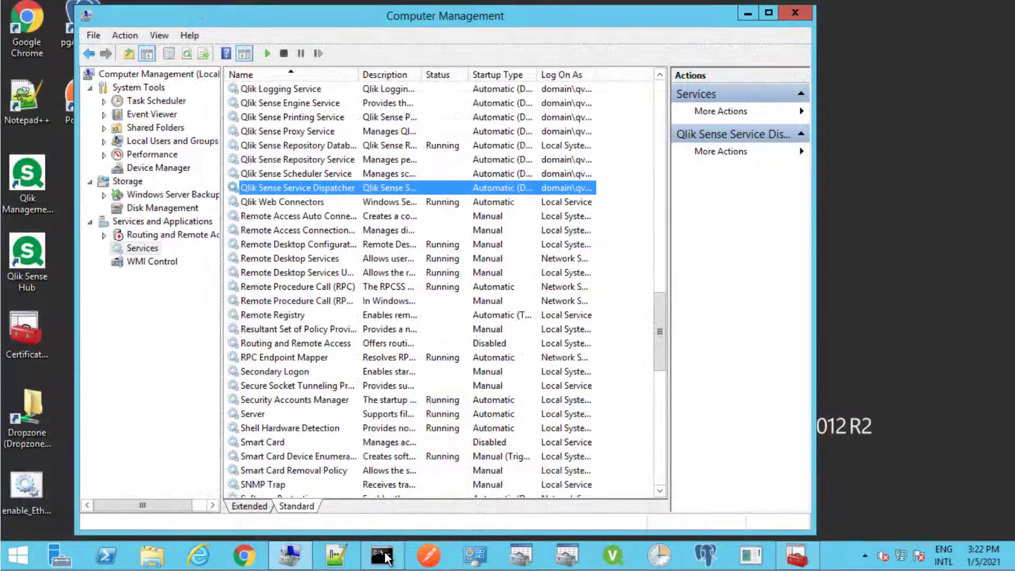
Step: Open Command Prompt as a different user, signing in with the Qlik service account credentials
right_click(387, 558)
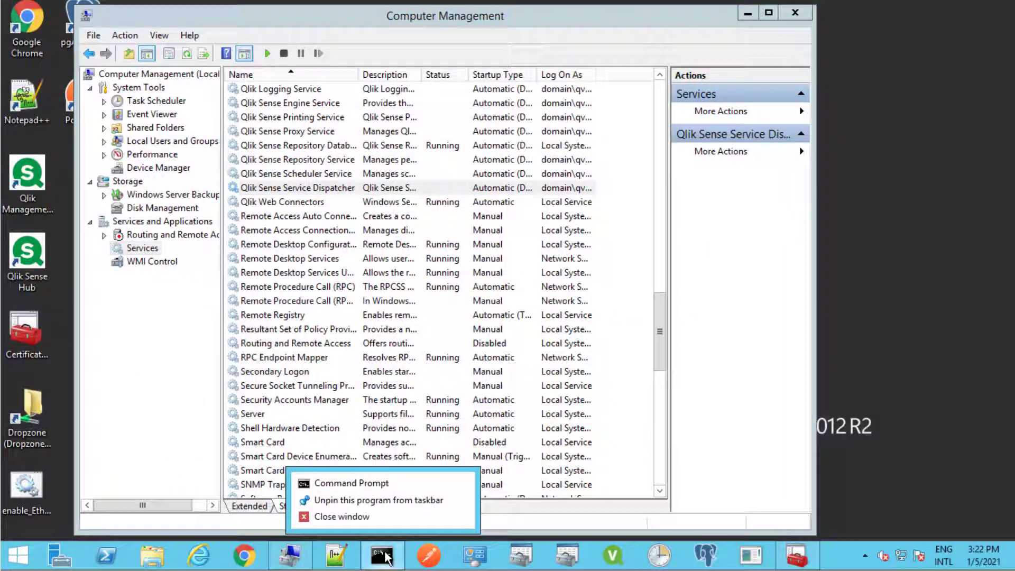
right_click(384, 484)
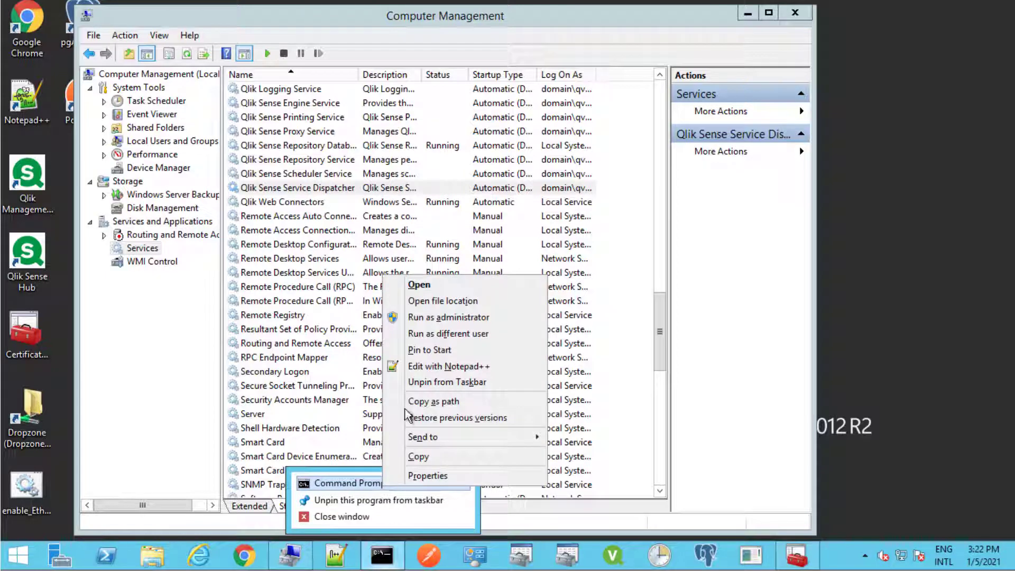
click(432, 333)
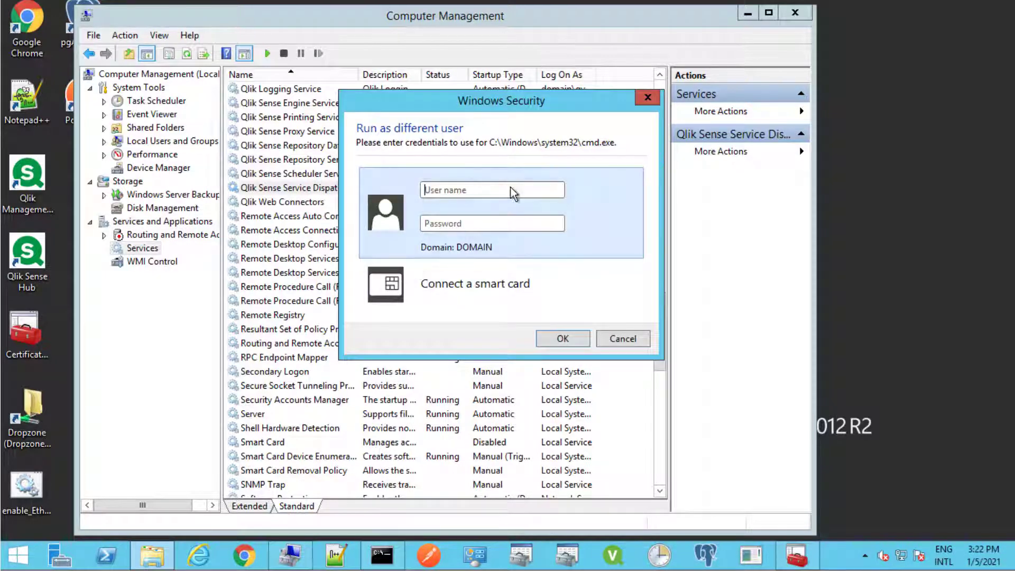
key(Tab)
text(p)
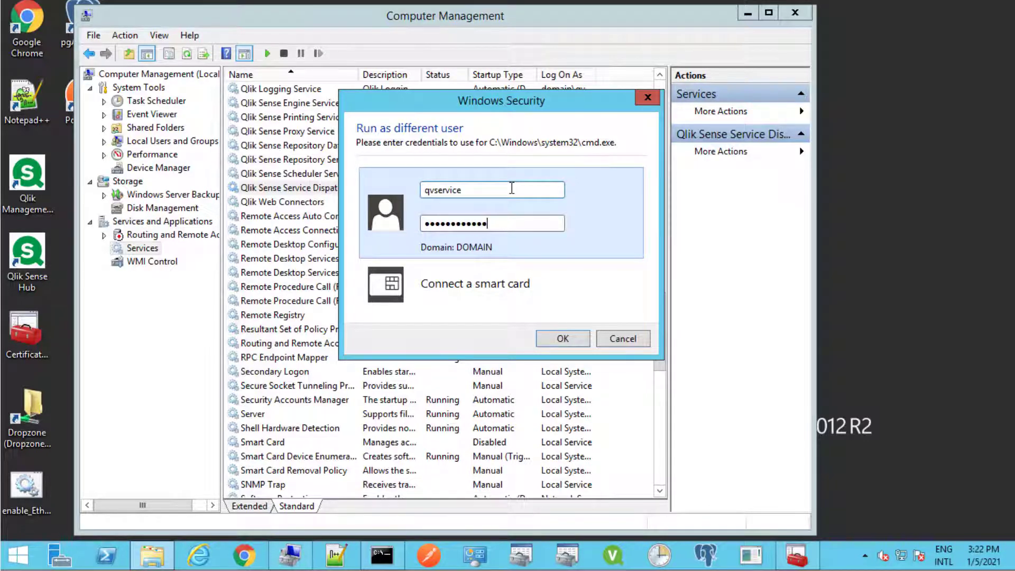
key(Return)
Step: Run mmc from that prompt, approving elevation with the service account's username and password
text(mmc)
key(Return)
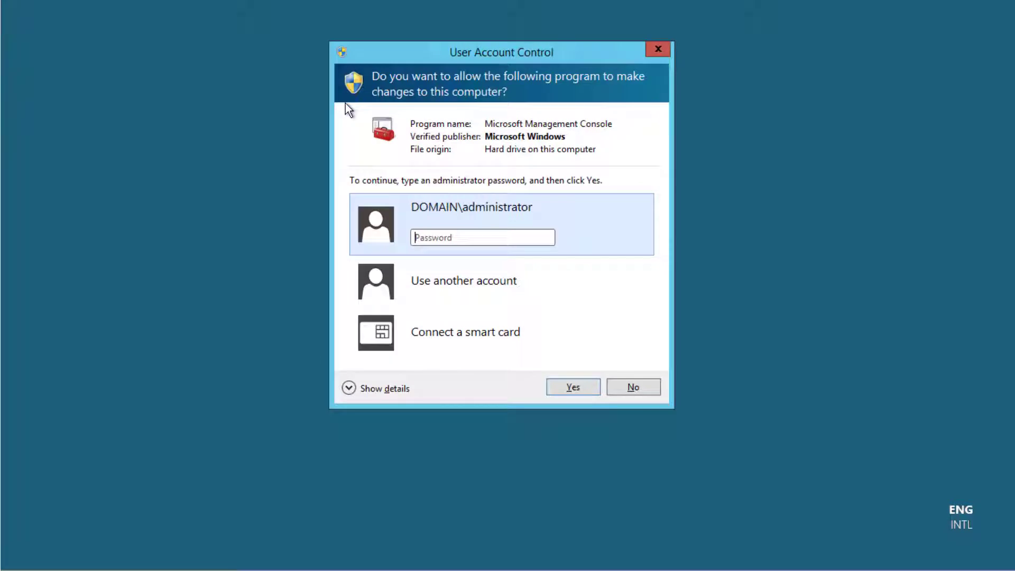
click(468, 278)
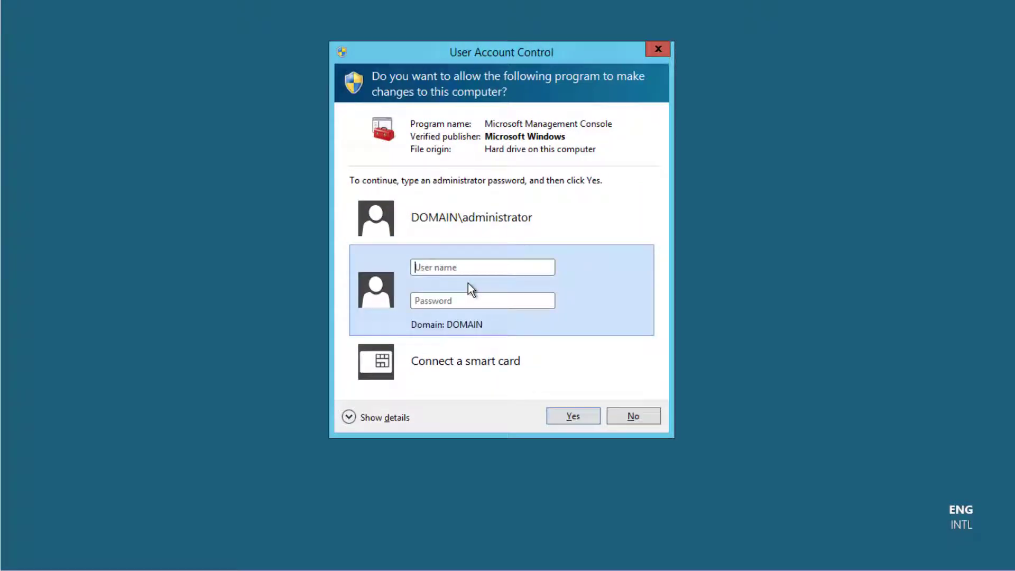
text(qvservice)
key(Tab)
text(************)
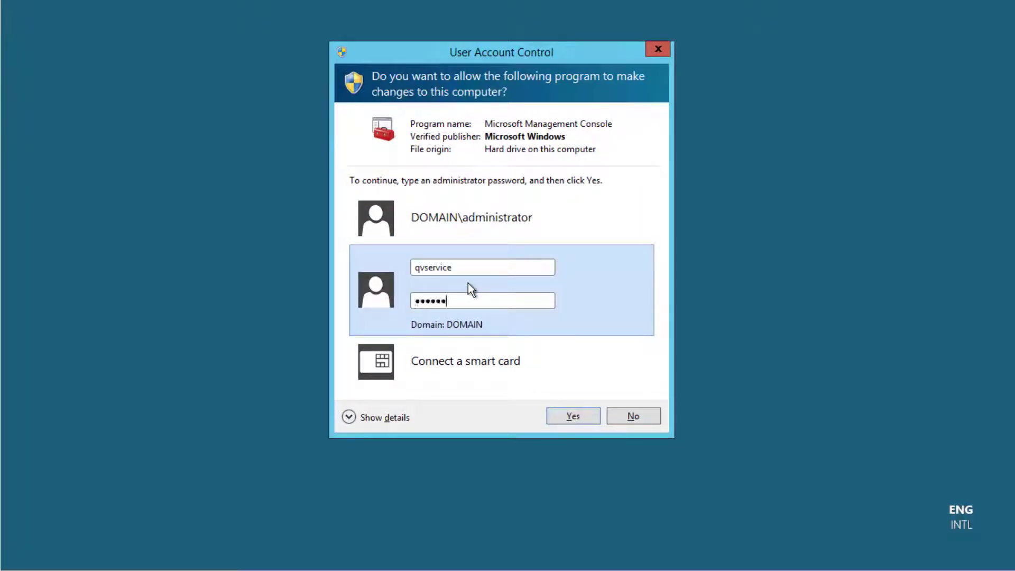
key(Return)
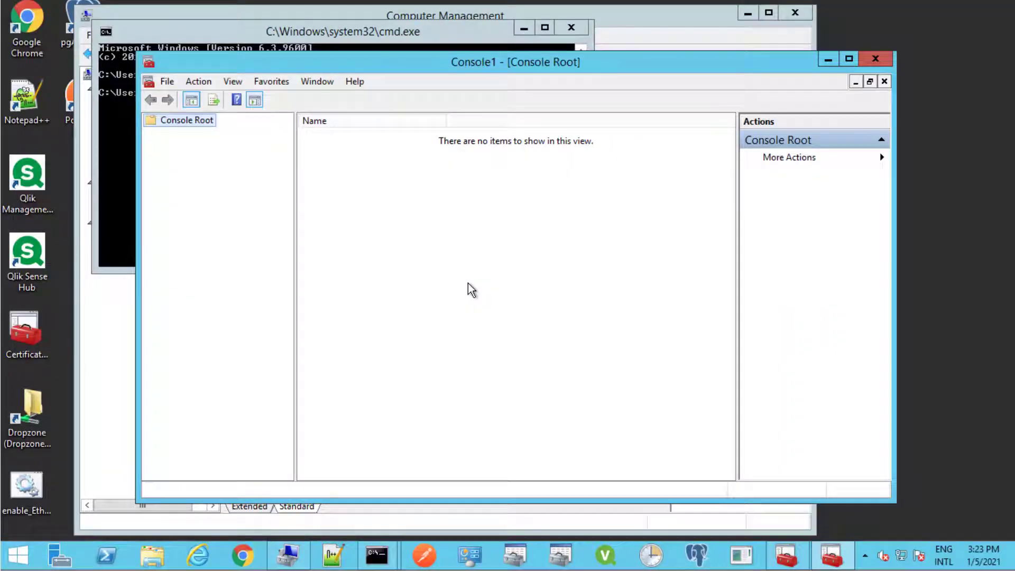
Step: Add the Certificates snap-in to the service account's console
click(167, 81)
click(211, 167)
double_click(317, 215)
click(670, 436)
Step: Delete the QlikClient certificate from the service account's Personal store
click(152, 134)
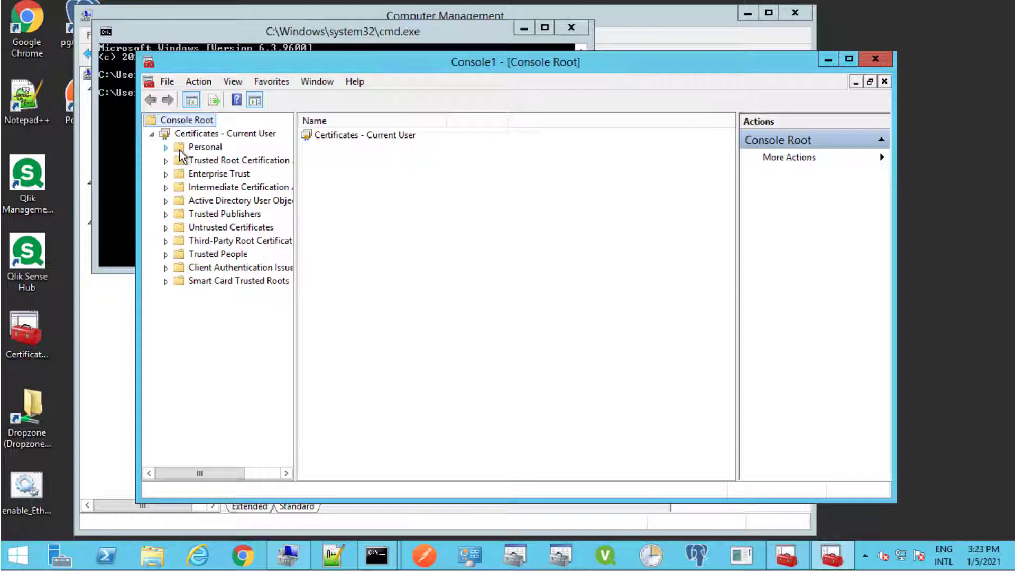
click(165, 148)
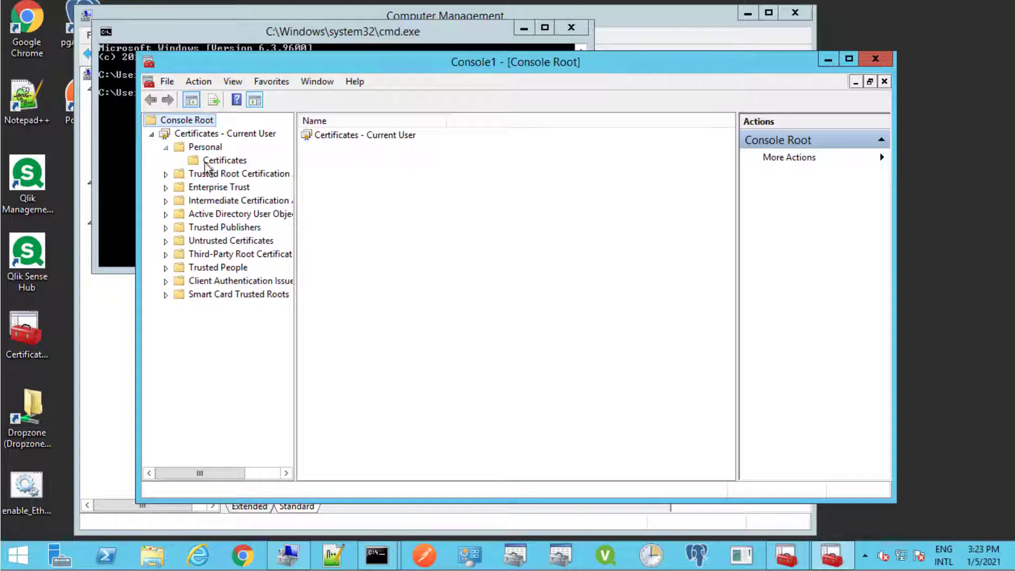
click(233, 161)
right_click(323, 136)
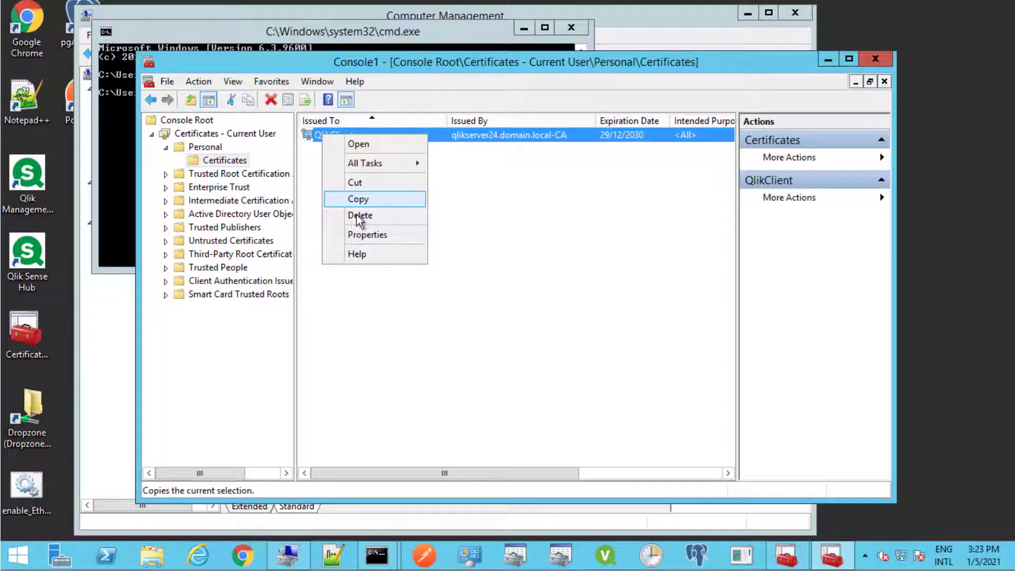
click(343, 215)
click(560, 291)
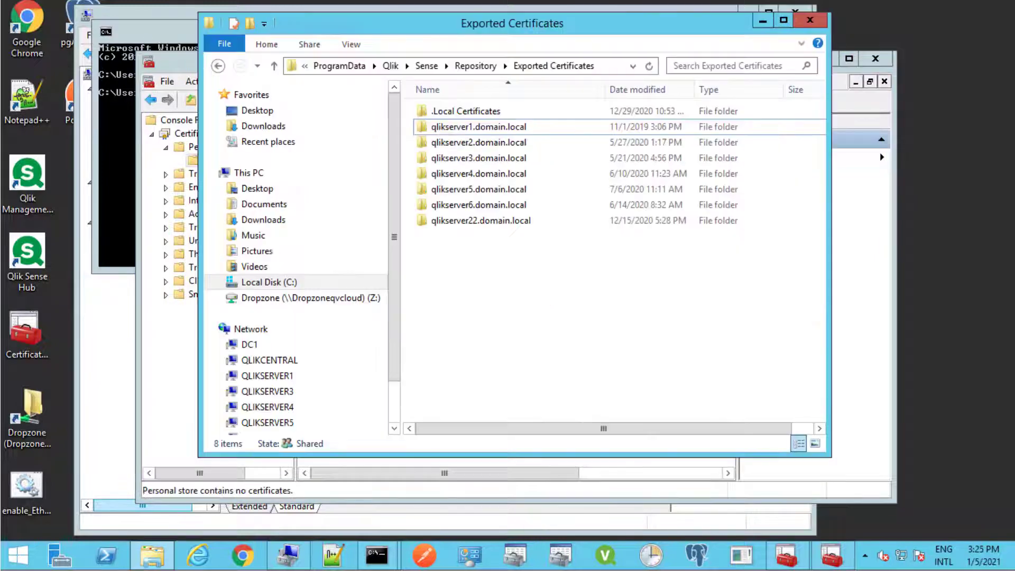
Step: Rename the .Local Certificates folder by appending 'old' to its name
click(507, 111)
click(506, 111)
click(505, 111)
text(old)
key(Return)
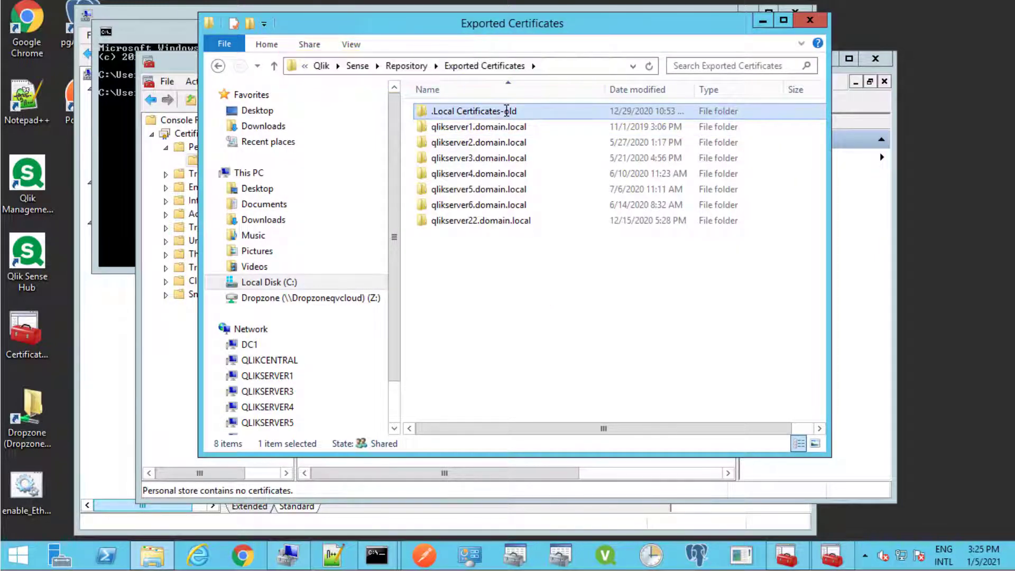
Step: Make a backup copy of Host.cfg in the Sense folder
click(426, 66)
right_click(448, 368)
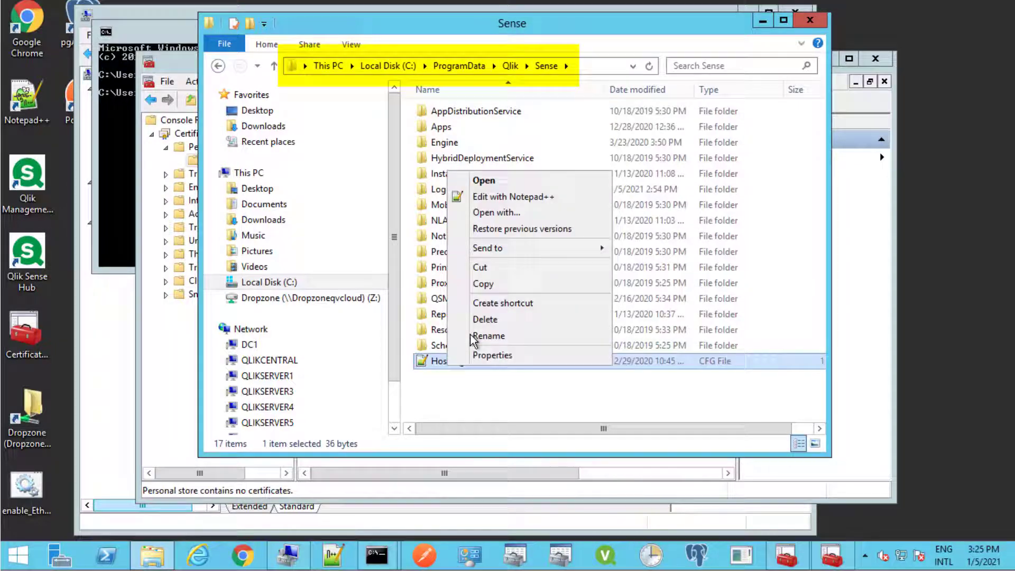
click(478, 285)
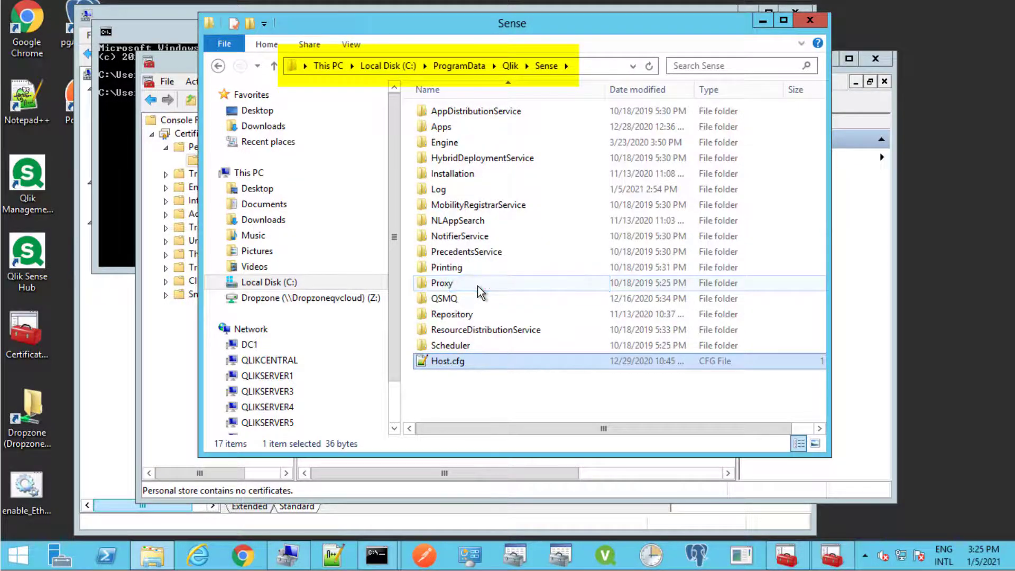
key(ctrl+v)
Step: Replace Host.cfg's contents with the PowerShell Base64 encoding of qlikCentral.domain.local
double_click(452, 377)
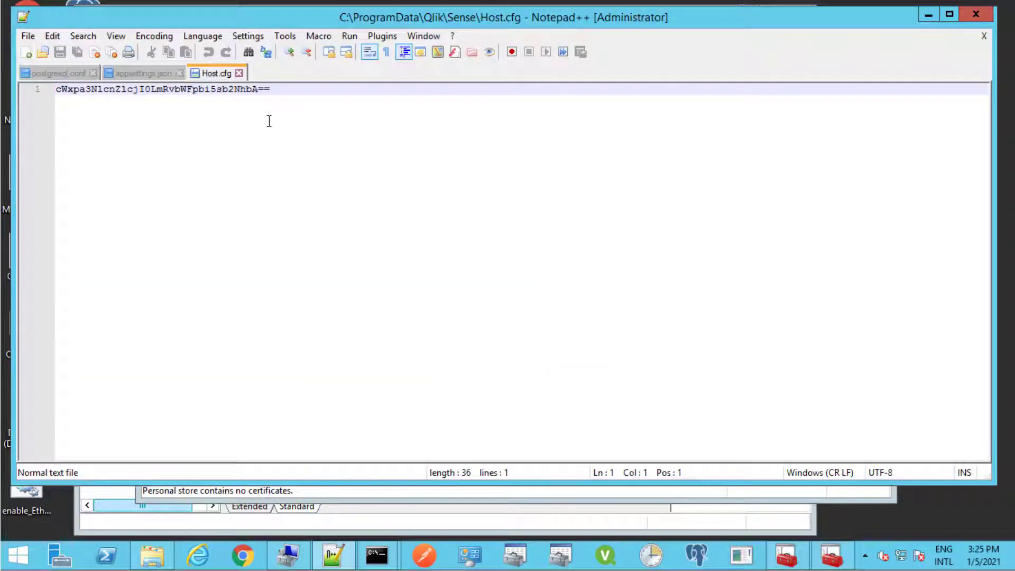
key(alt+Tab)
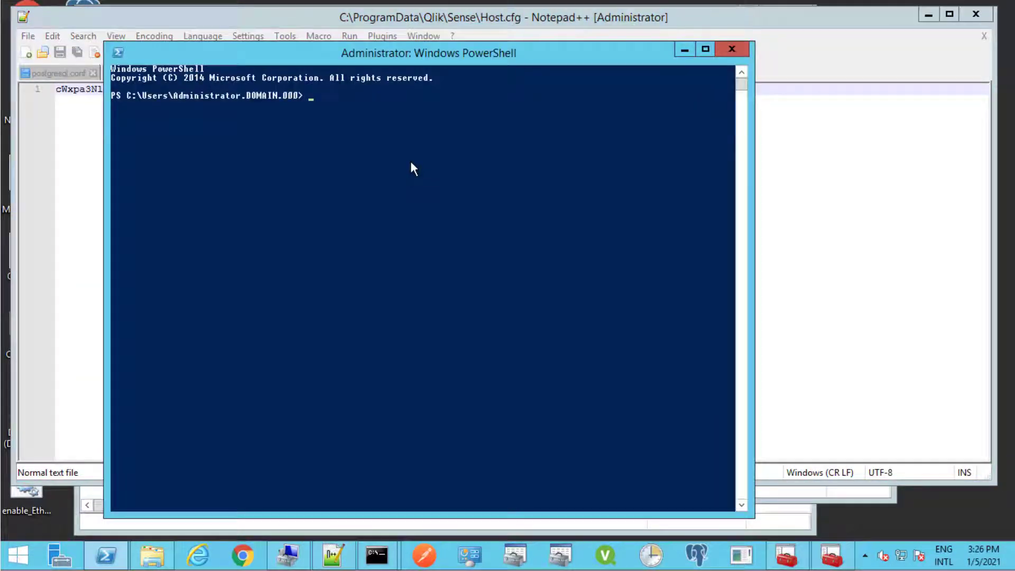
right_click(411, 161)
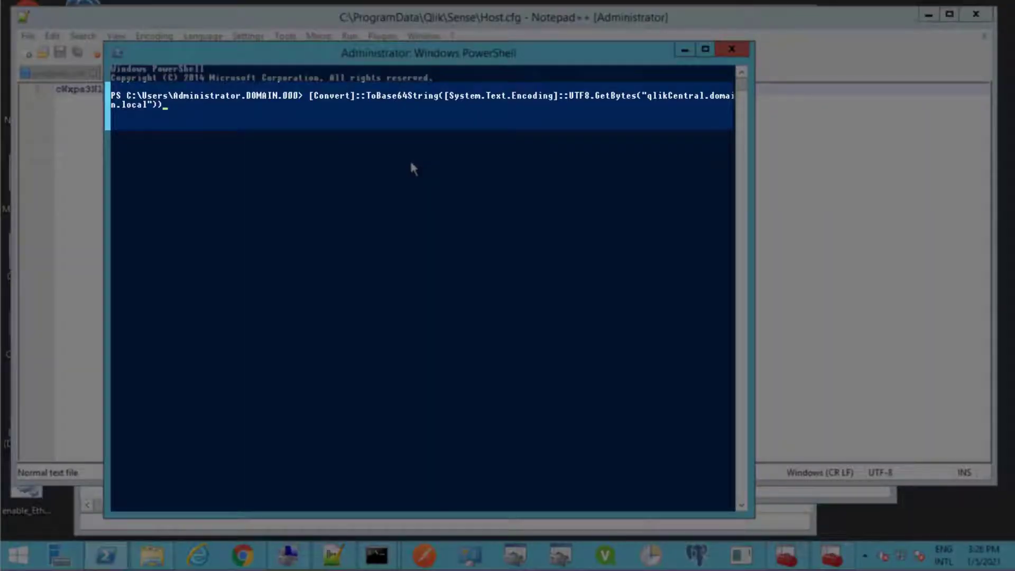
key(Return)
drag(111, 113, 276, 114)
right_click(274, 115)
key(alt+Tab)
key(ctrl+a)
key(ctrl+v)
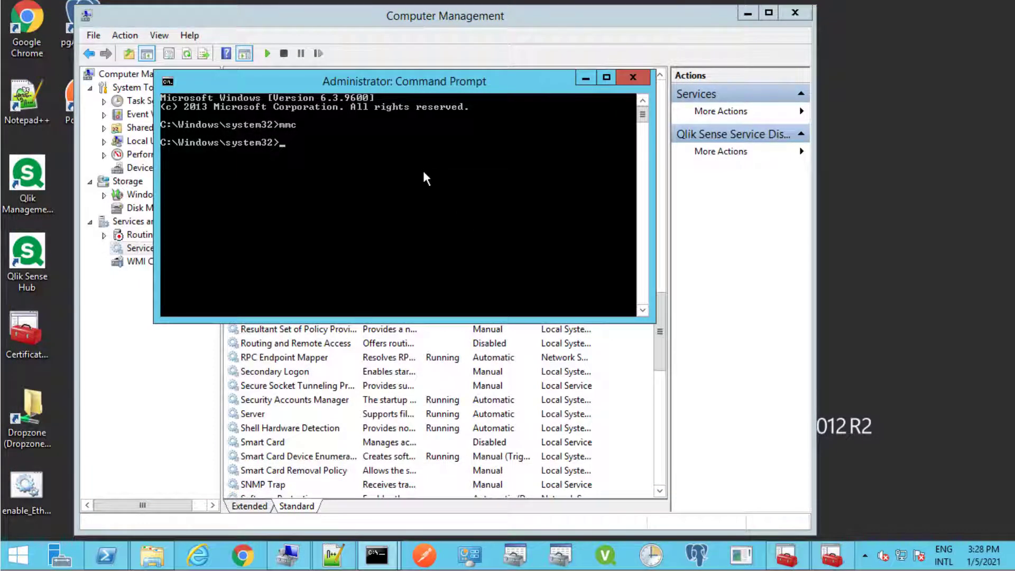
Step: Run Repository.exe -bootstrap -iscentral -restorehostname in Command Prompt and move the window aside
right_click(422, 169)
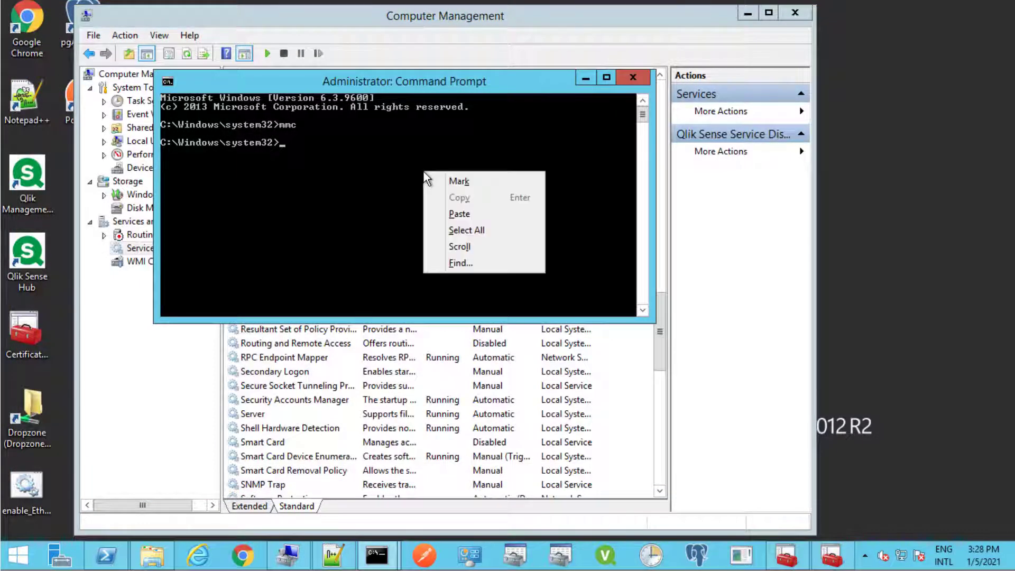
click(458, 214)
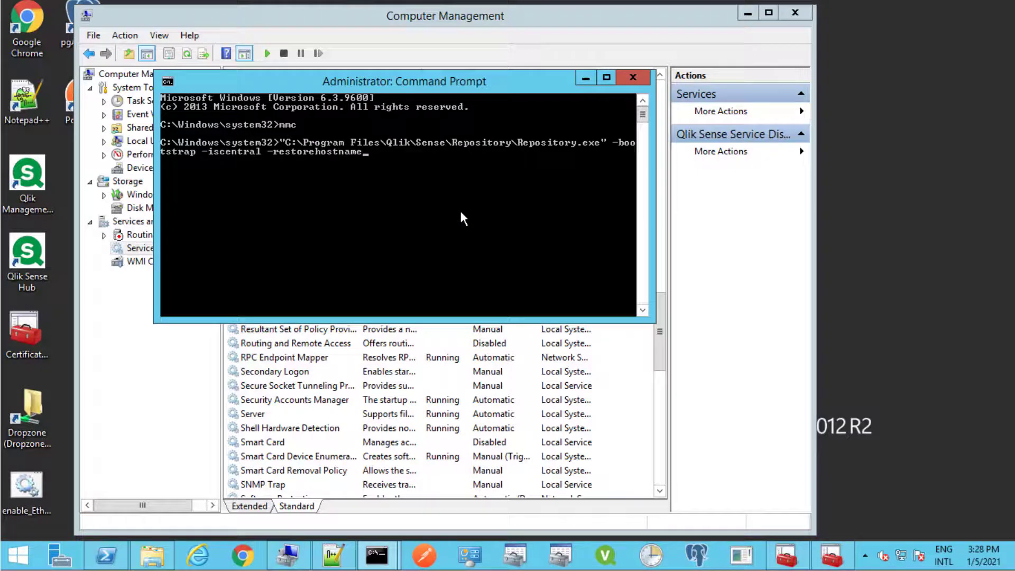
key(Return)
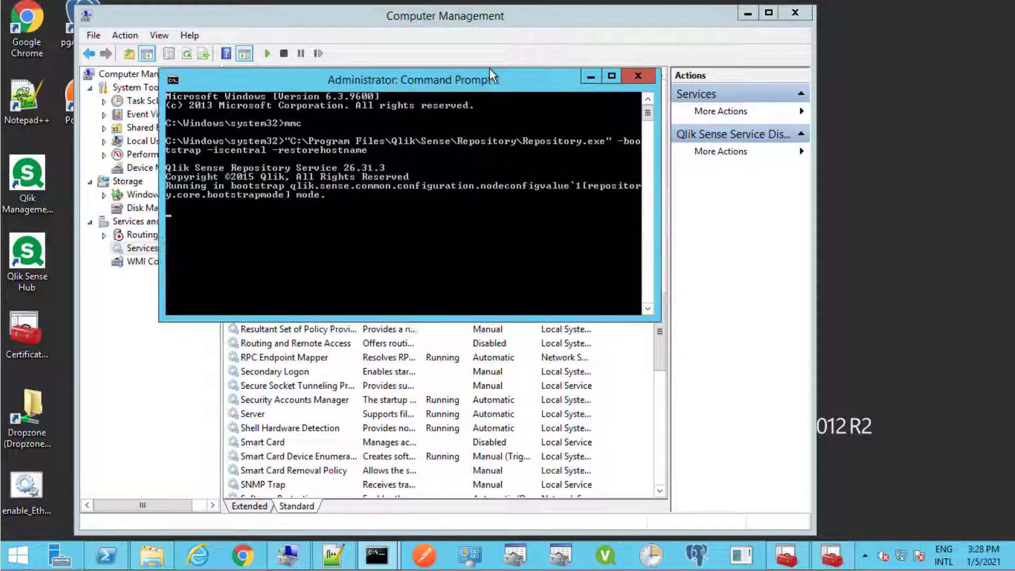
drag(395, 88, 689, 229)
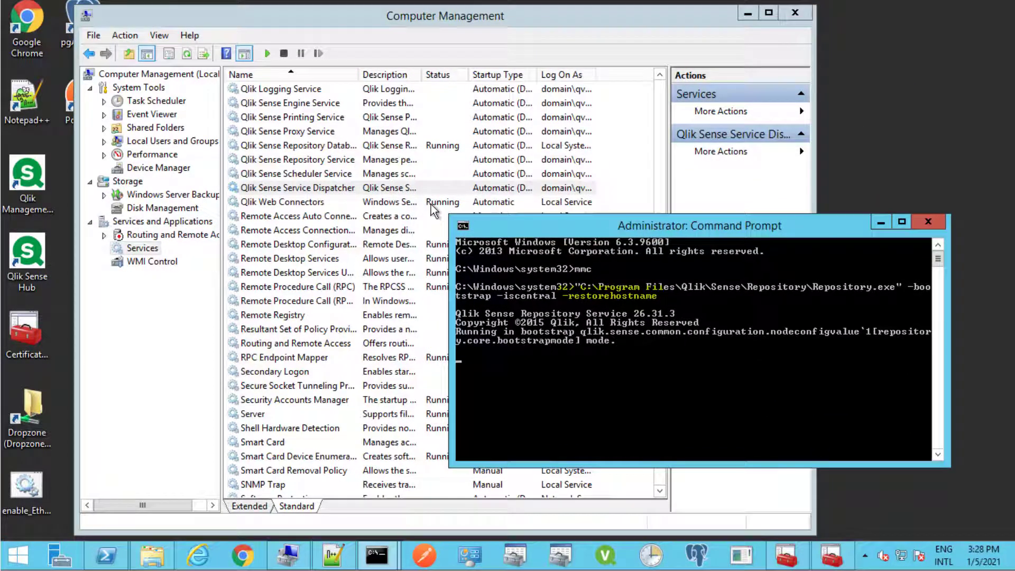
Step: Start the Dispatcher, Proxy, Engine and Logging services, dismissing the Logging Service's Error 1064
click(317, 188)
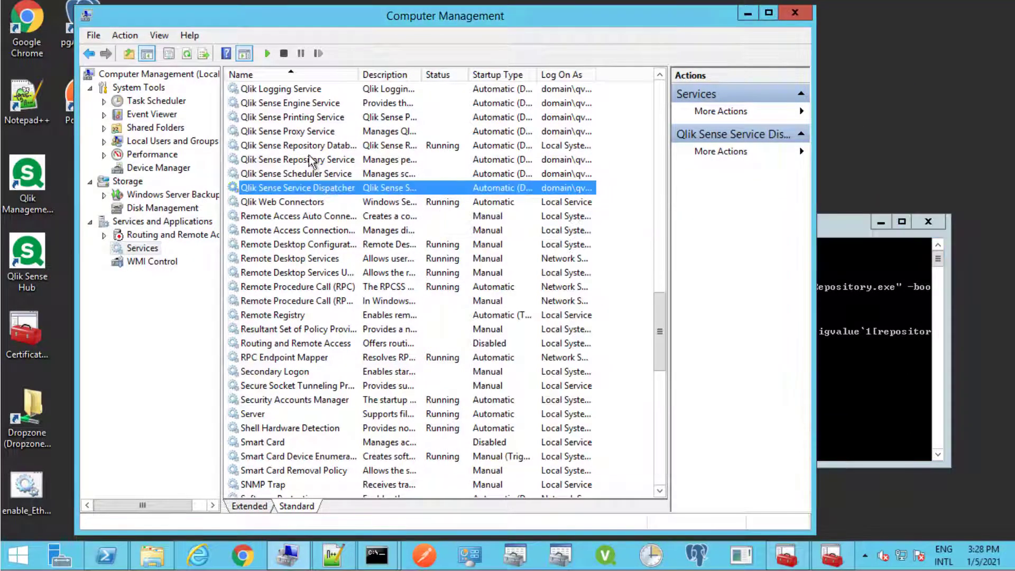
click(265, 55)
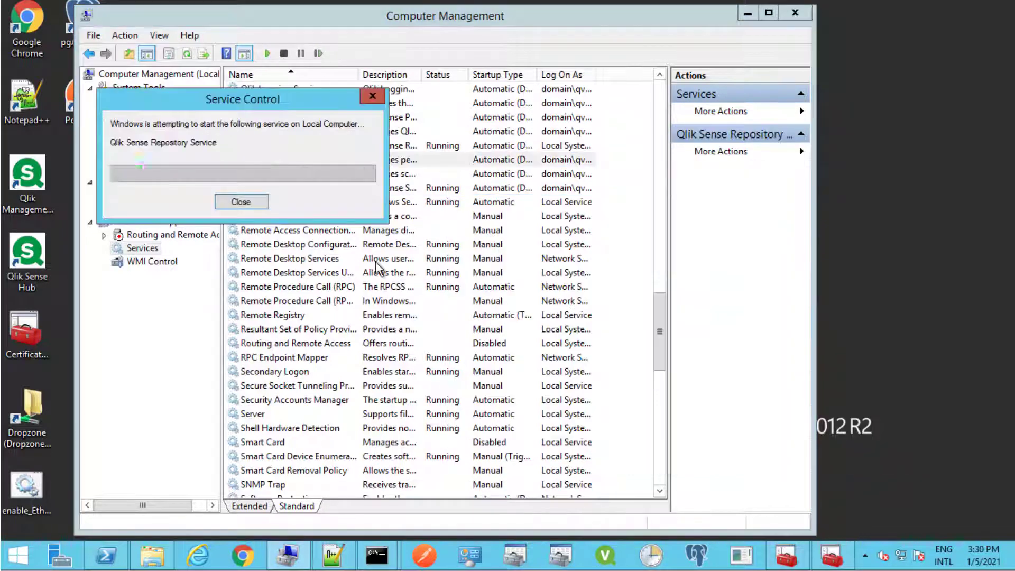
click(288, 131)
click(267, 53)
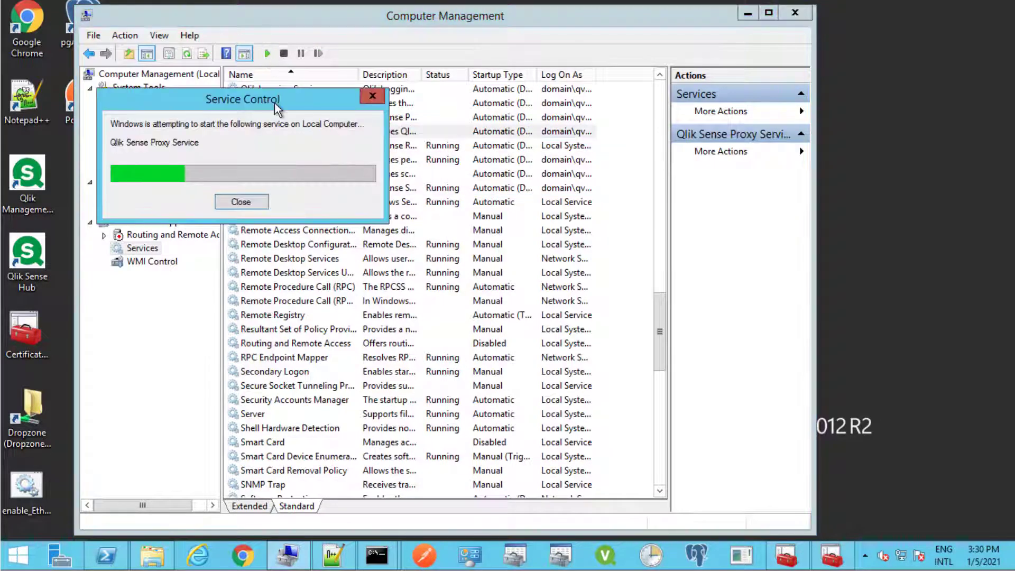
click(283, 116)
click(283, 105)
click(267, 54)
click(264, 88)
click(267, 53)
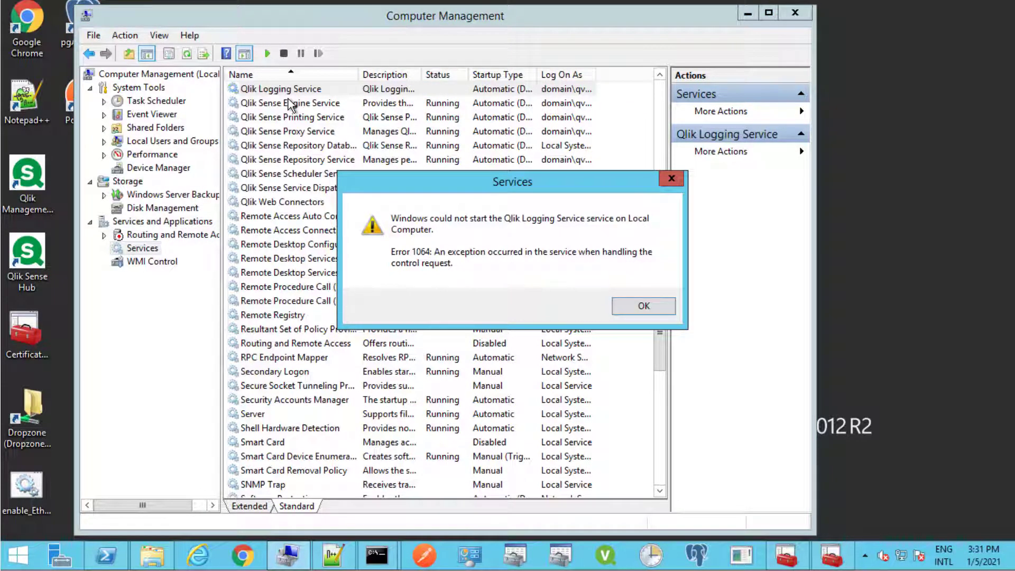
click(632, 305)
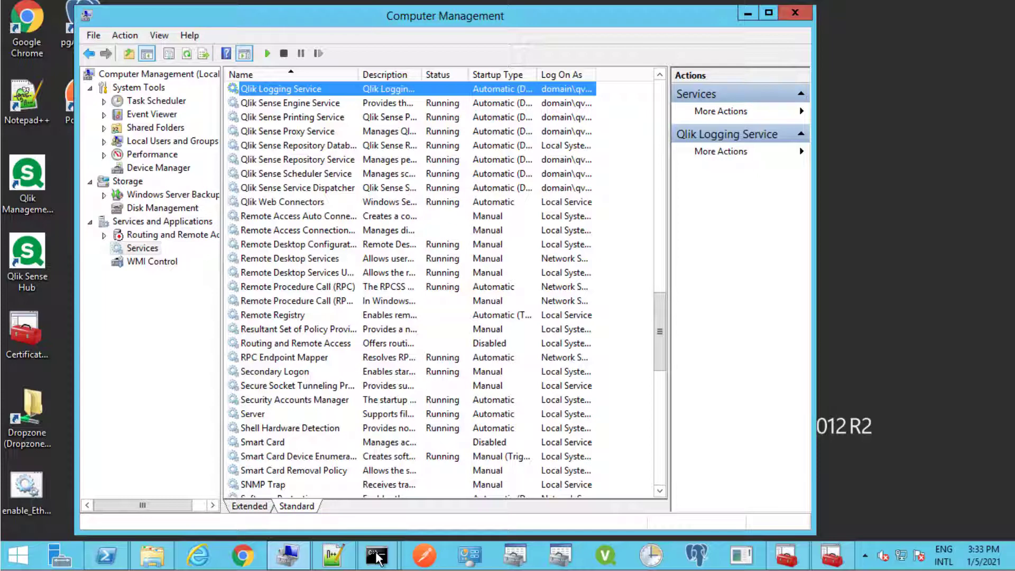
Step: Run Qlik.Logging.Service.exe update --hostname QlikCentral.domain.local, then run it again with validate
click(376, 555)
right_click(626, 322)
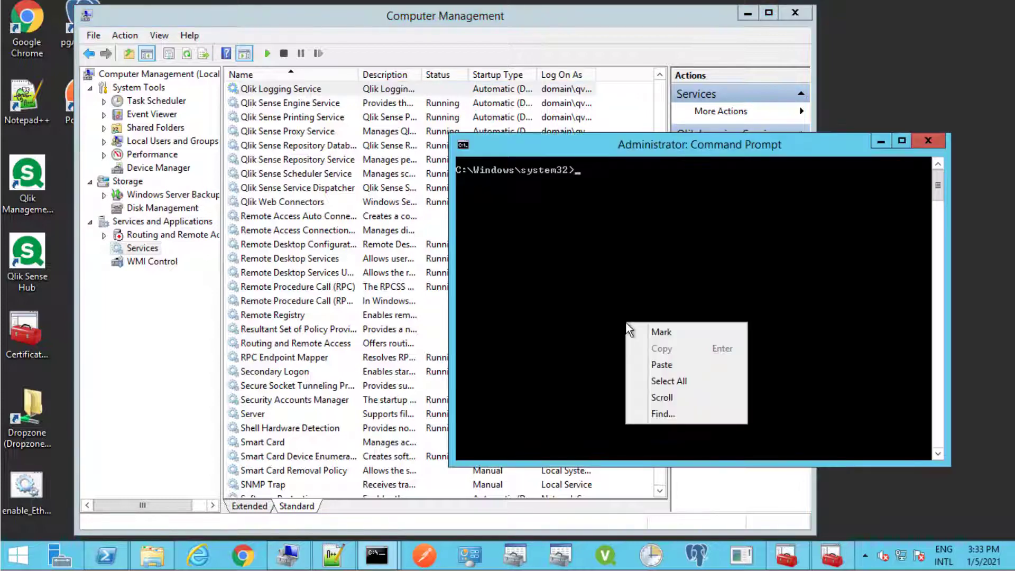
click(665, 364)
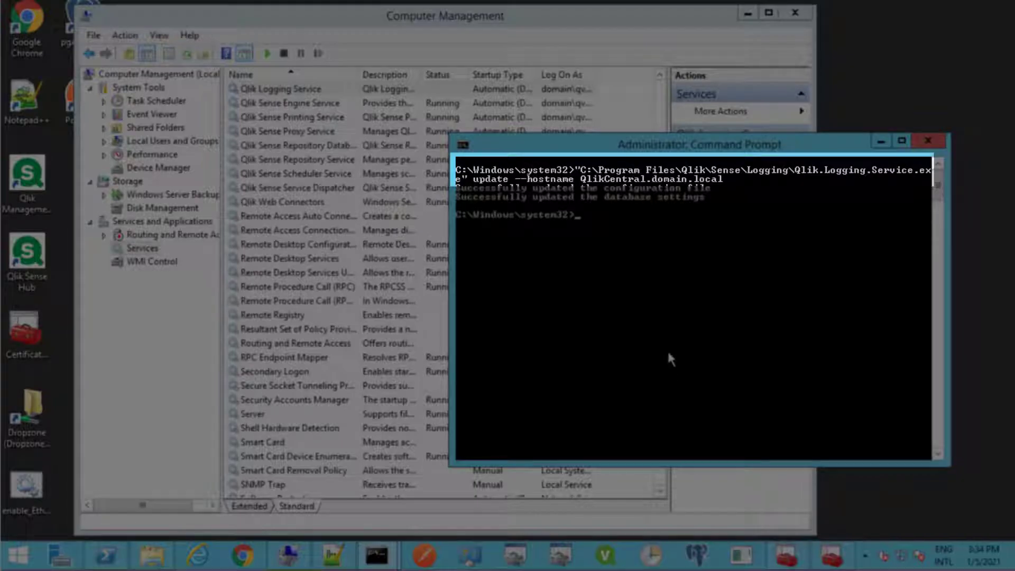
key(Up)
key(BackSpace)
key(BackSpace)
key(BackSpace)
key(BackSpace)
key(BackSpace)
key(BackSpace)
key(BackSpace)
key(BackSpace)
key(BackSpace)
key(BackSpace)
key(BackSpace)
key(BackSpace)
key(BackSpace)
key(BackSpace)
key(BackSpace)
key(BackSpace)
key(BackSpace)
key(BackSpace)
key(BackSpace)
key(BackSpace)
key(BackSpace)
key(BackSpace)
key(BackSpace)
key(BackSpace)
key(BackSpace)
key(BackSpace)
key(BackSpace)
key(BackSpace)
key(BackSpace)
key(BackSpace)
text(validate)
key(Return)
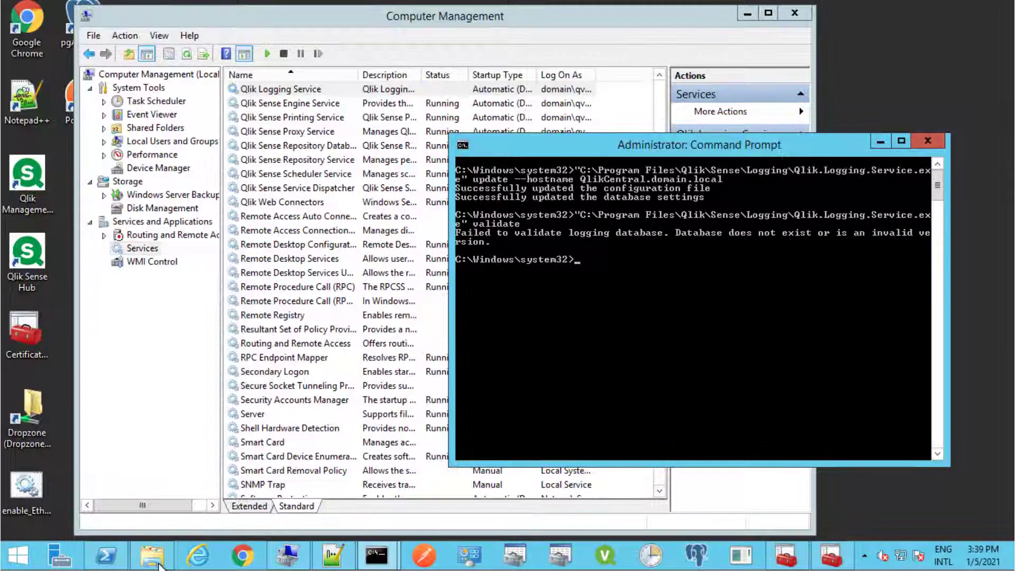
Step: Open PostgreSQL 9.6 postgresql.conf and overwrite listen_addresses' old server names with QlikCentral.domain.local
click(156, 560)
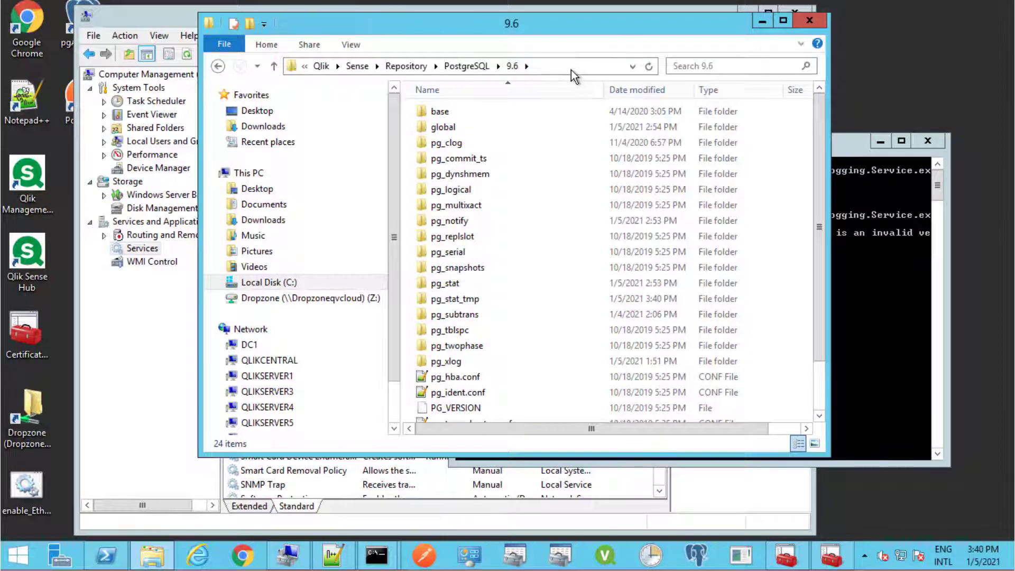
scroll(480, 370, down, 2)
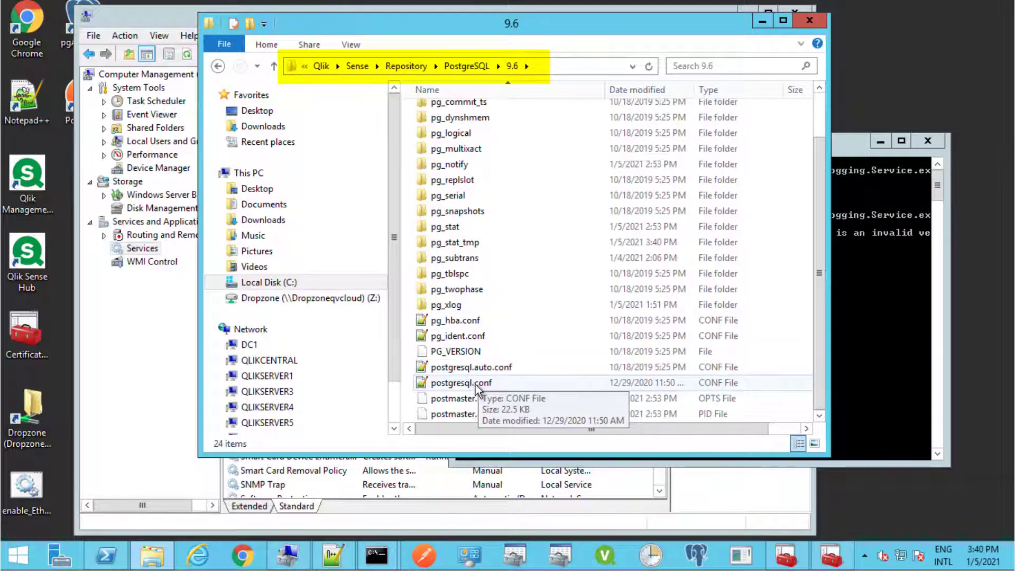
double_click(476, 383)
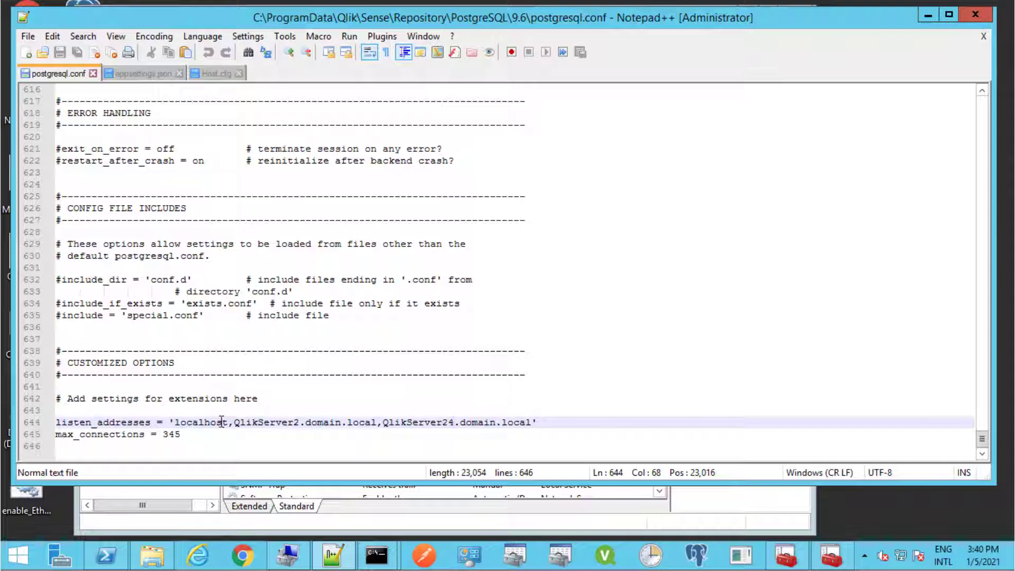
drag(531, 424, 260, 423)
text(Central.)
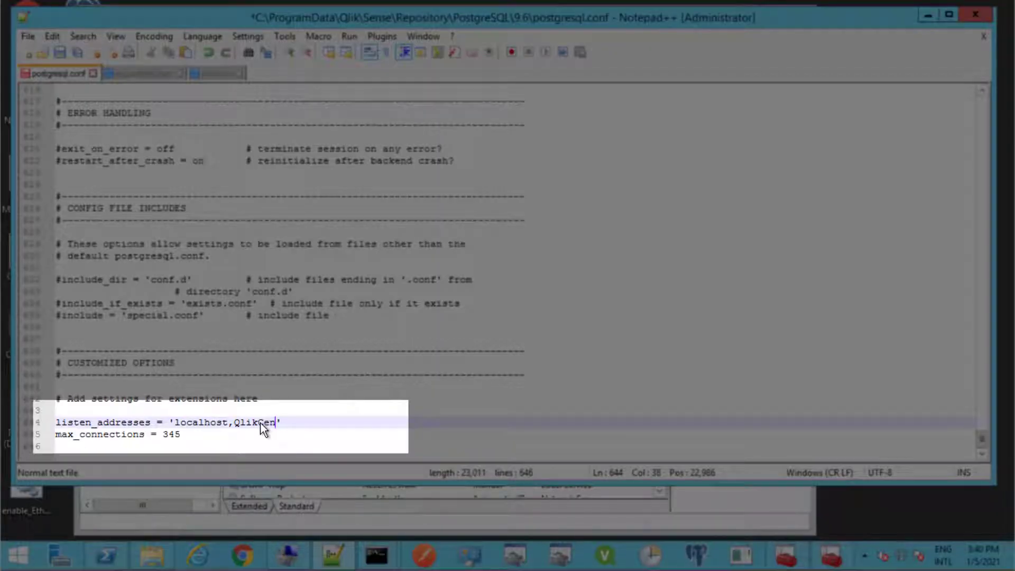
text(domain.local)
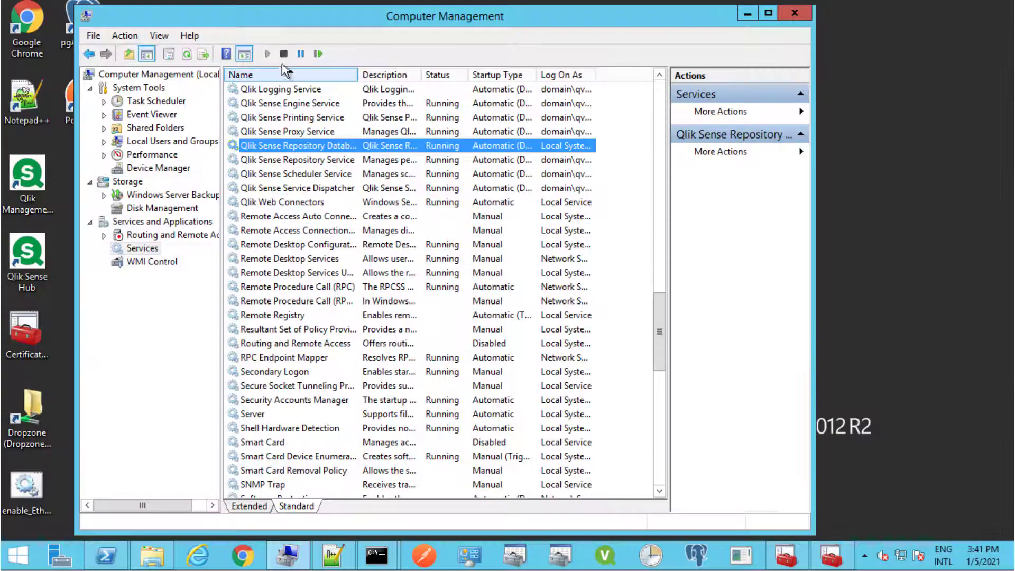
Step: Restart the Repository Database with its dependent services and start the Qlik Logging Service
click(274, 275)
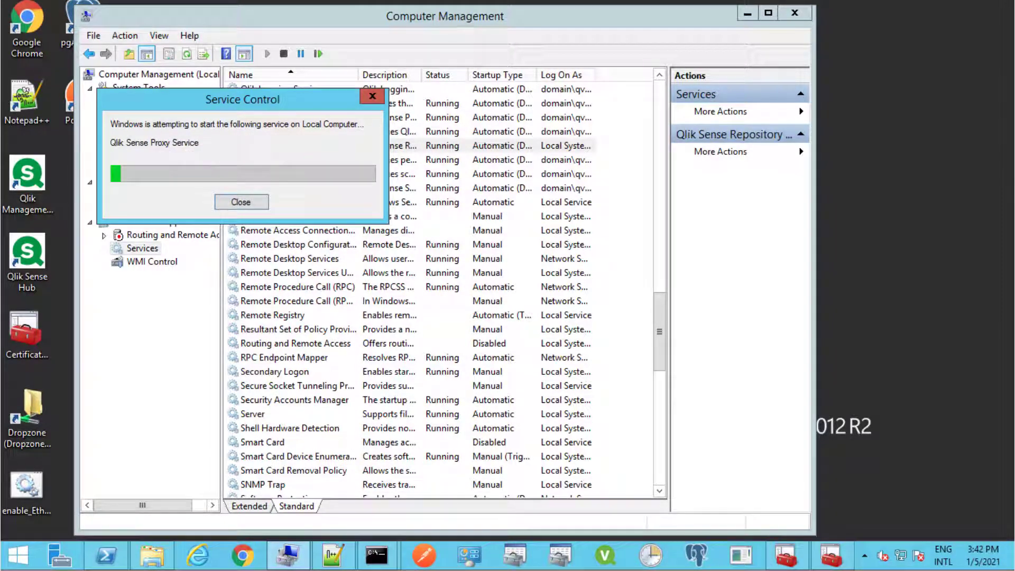
click(270, 89)
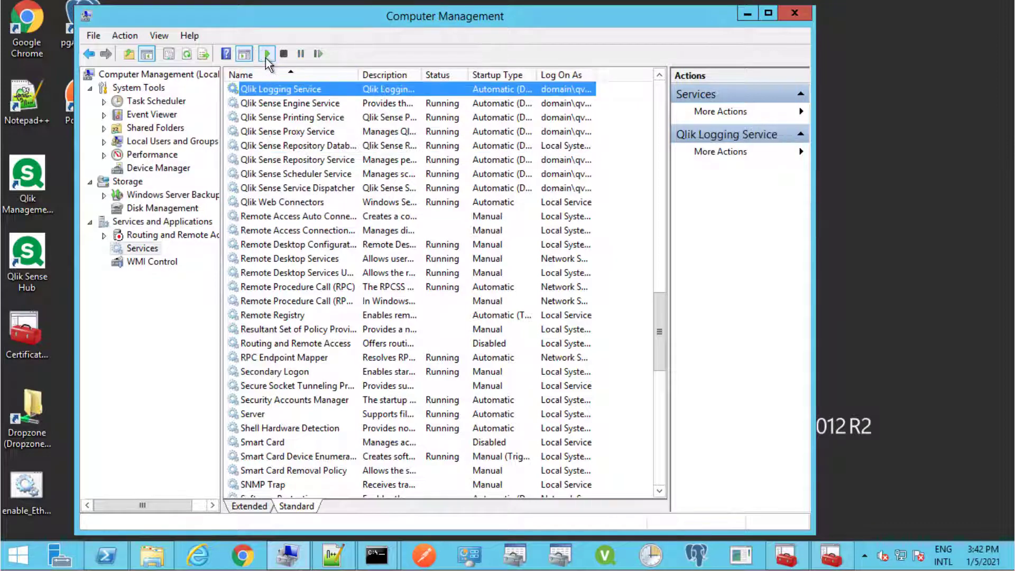
click(267, 54)
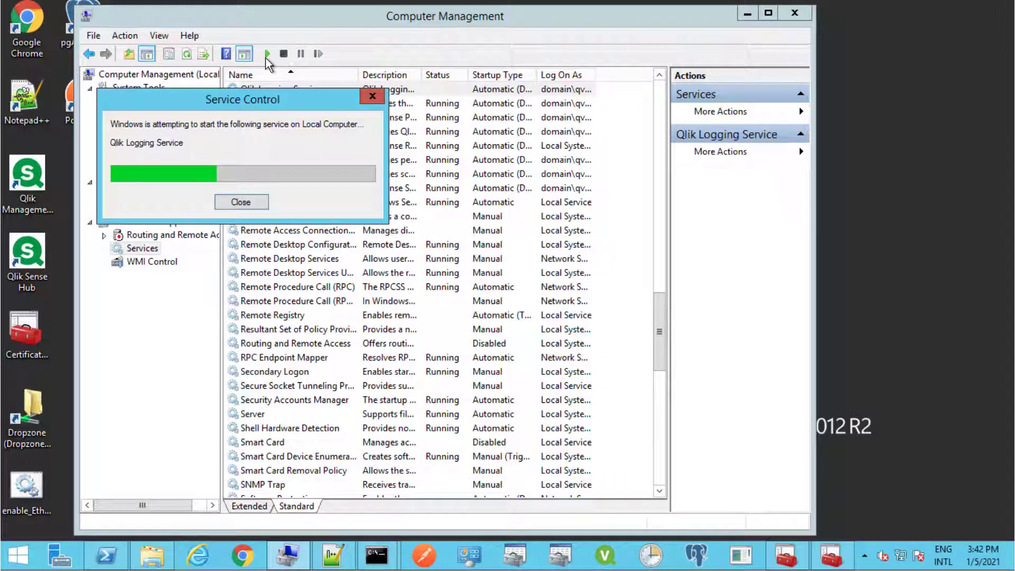
Step: Rerun the logging validate command in Command Prompt
key(alt+Tab)
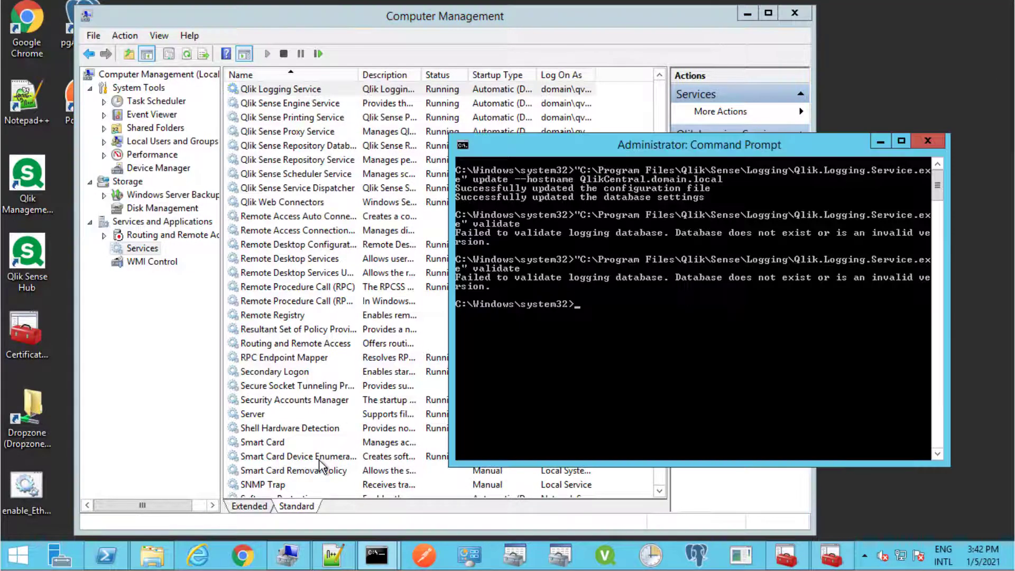
key(Up)
key(Return)
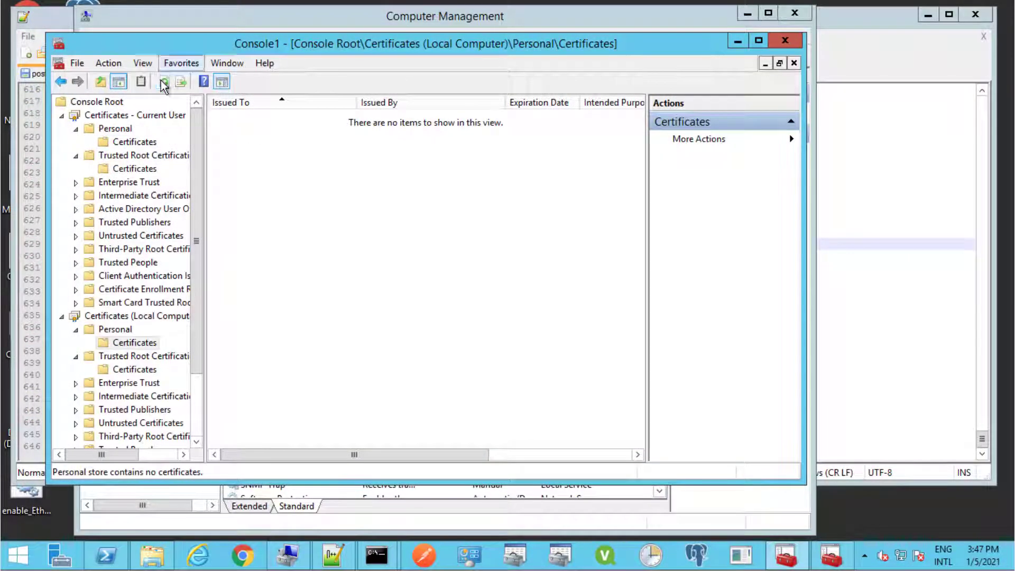
Step: Confirm the new qlikCentral.domain.local, qlikCentral.domain.local-CA and QlikClient certificates in computer and user stores
click(161, 83)
click(235, 117)
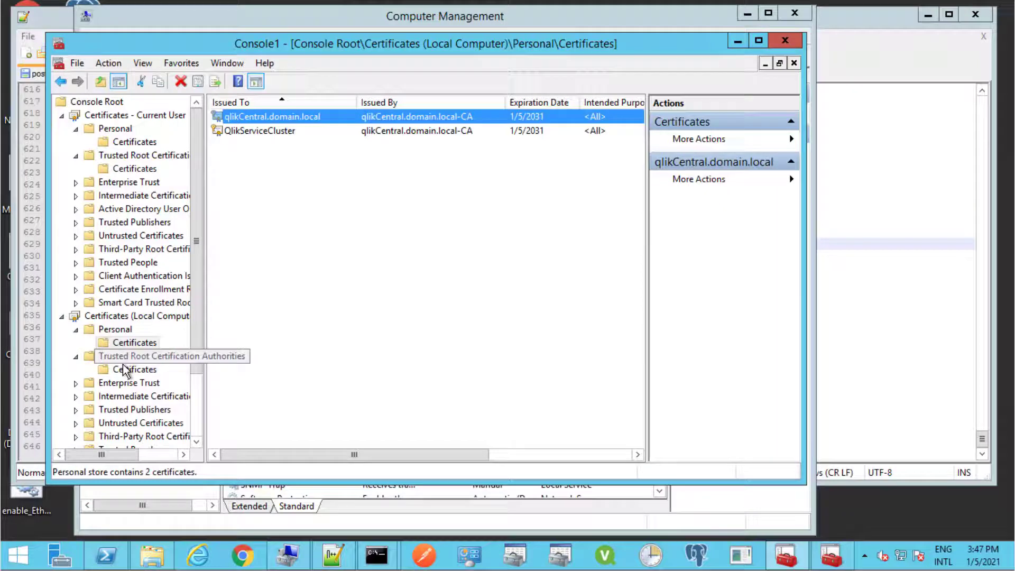
click(135, 369)
click(258, 400)
click(831, 555)
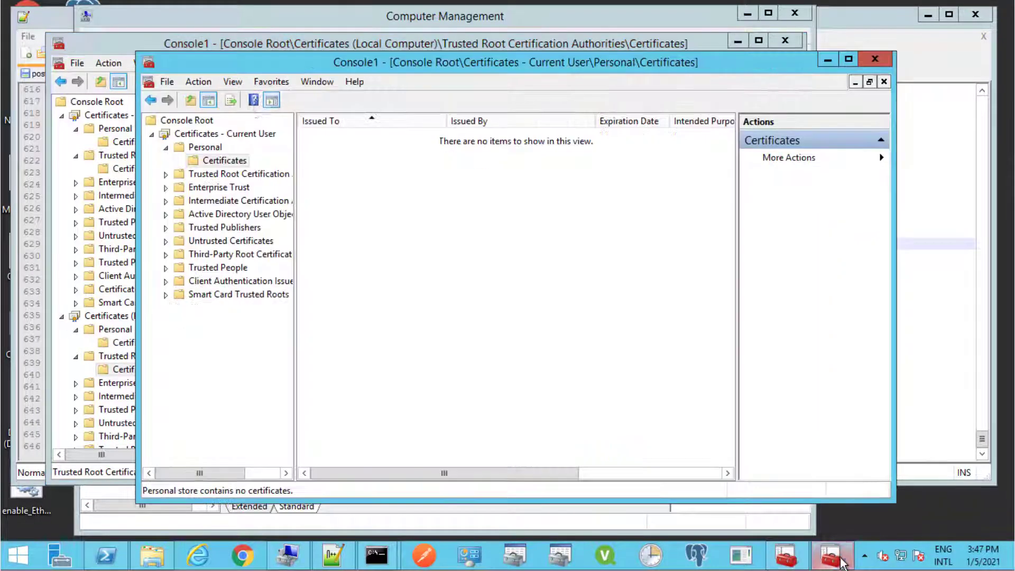
click(253, 100)
click(328, 138)
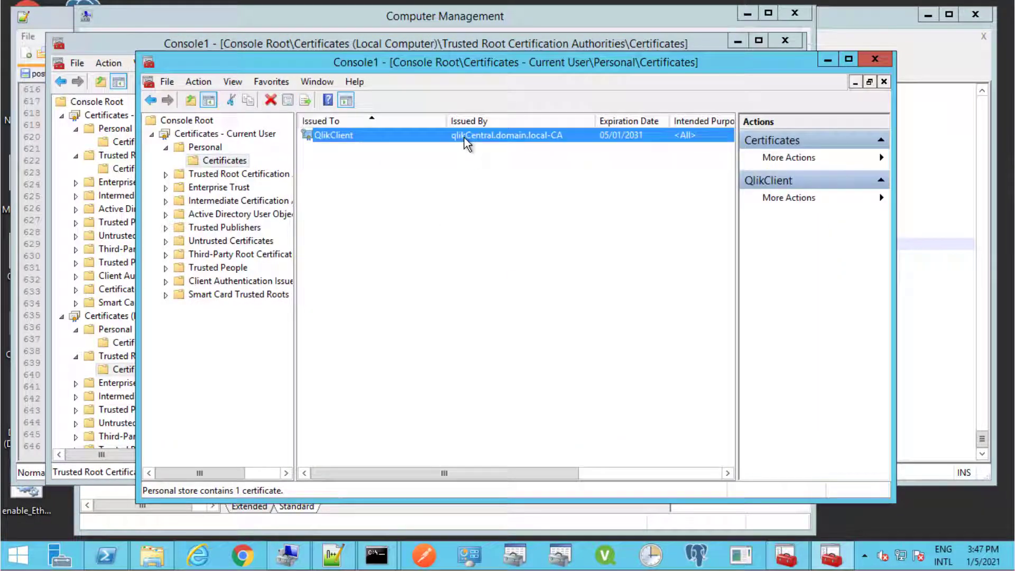
Step: Sign in to the Qlik Management Console as the domain administrator
text(doma)
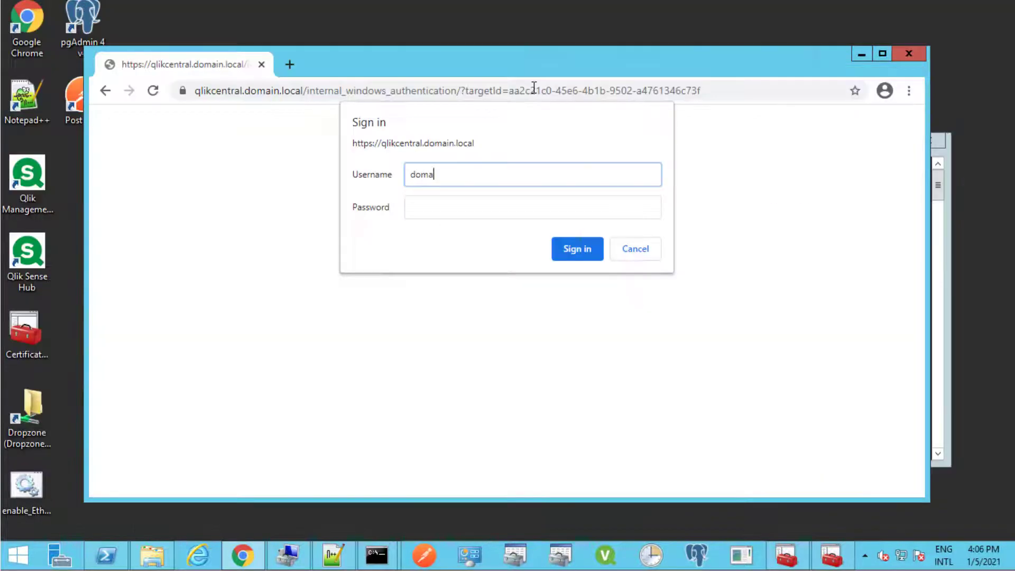
text(in\administrator)
key(Tab)
key(Return)
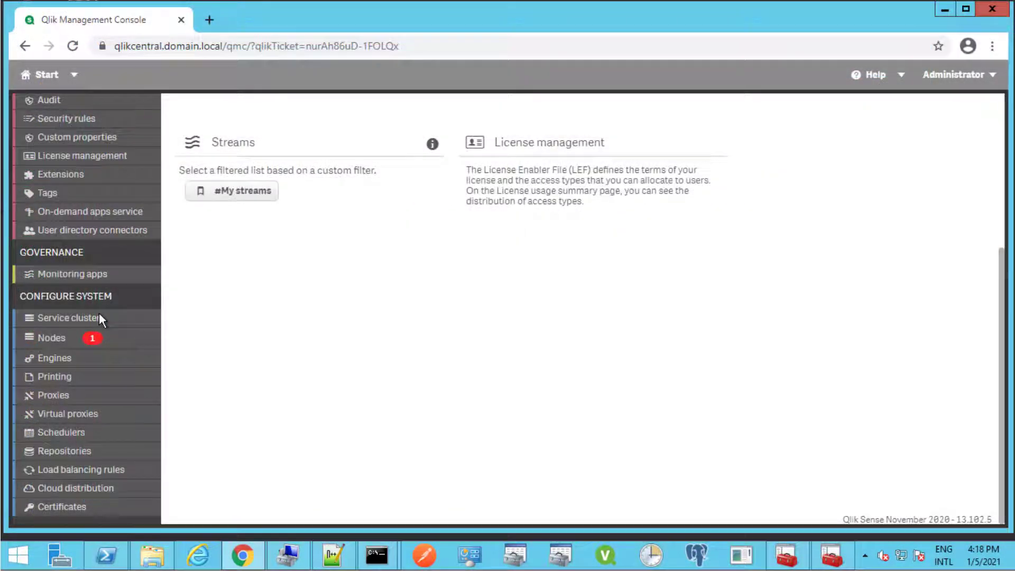
Step: Open the Service cluster page and highlight qlikserver24 in the \\qlikserver24\Share root folder path
click(100, 314)
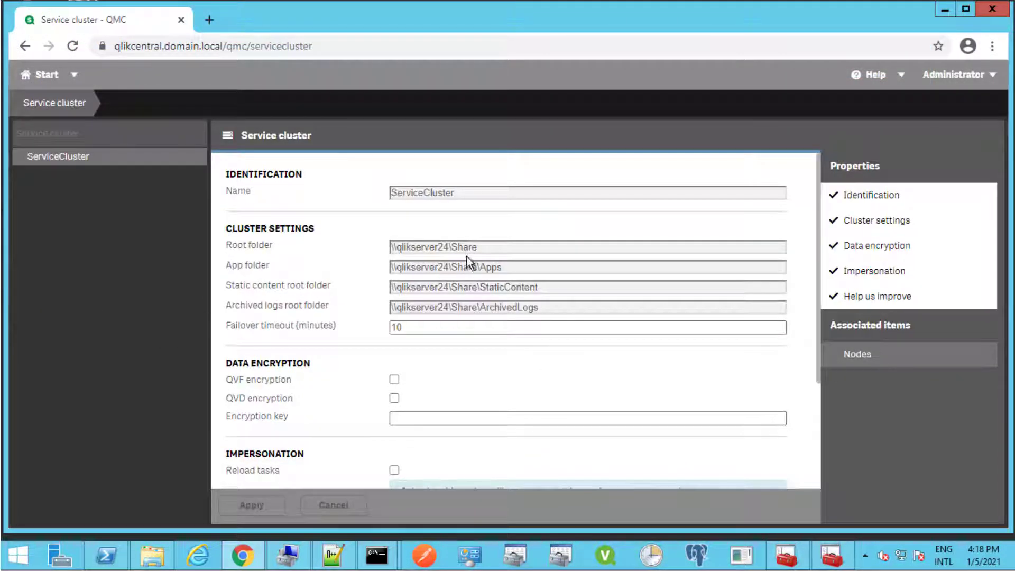
drag(478, 247, 403, 253)
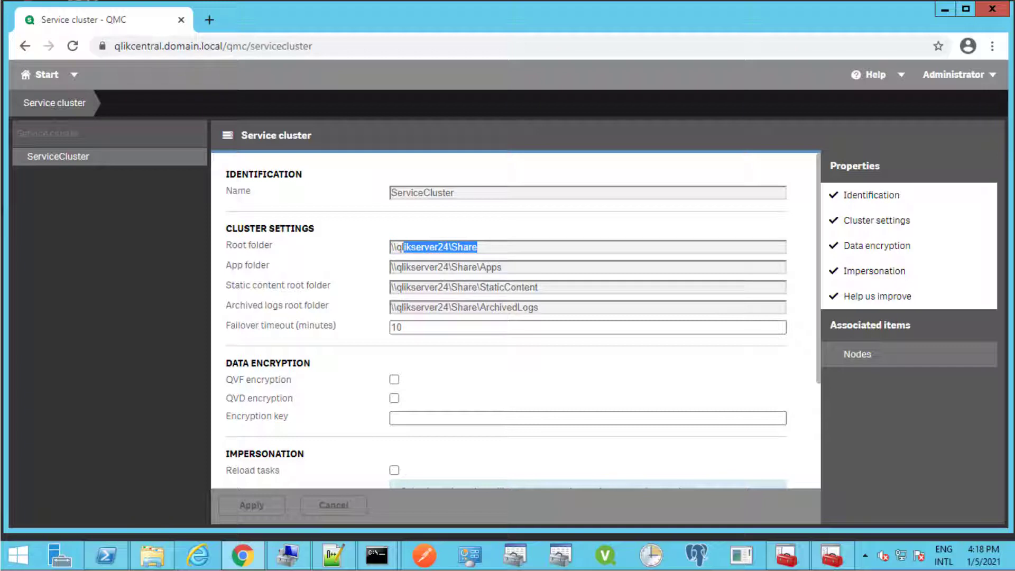
click(153, 555)
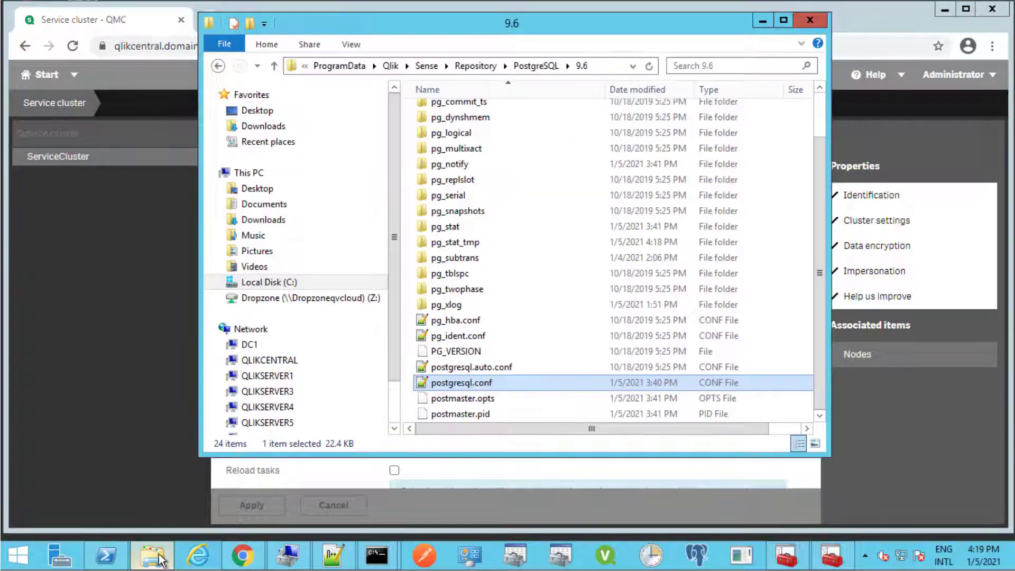
Step: Run QlikSenseUtil.exe as administrator and connect to the repository database with its password
click(604, 67)
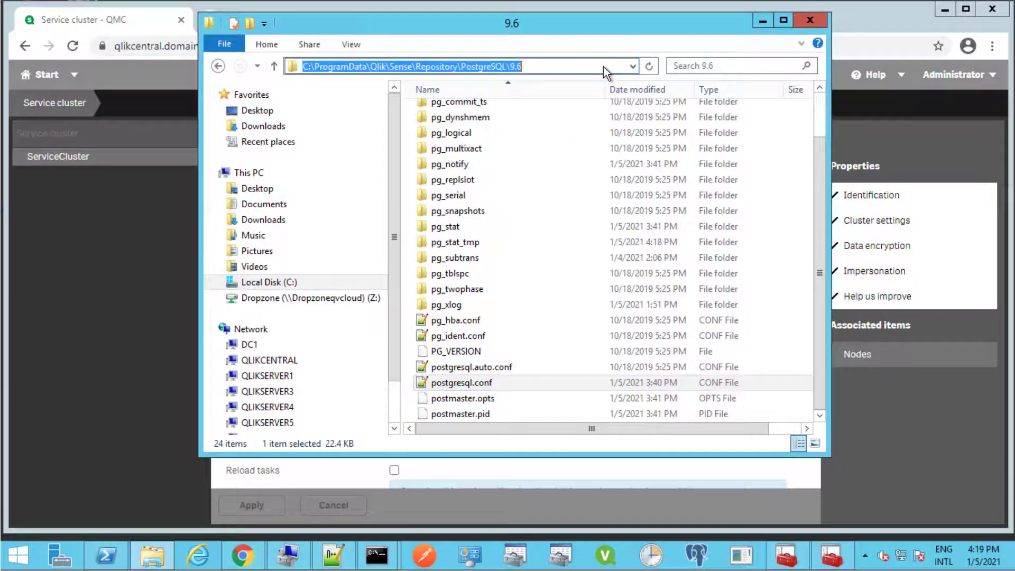
text(C:\Program Files\Qlik\Sense\Repository\Util\QlikSenseUtil\)
key(Return)
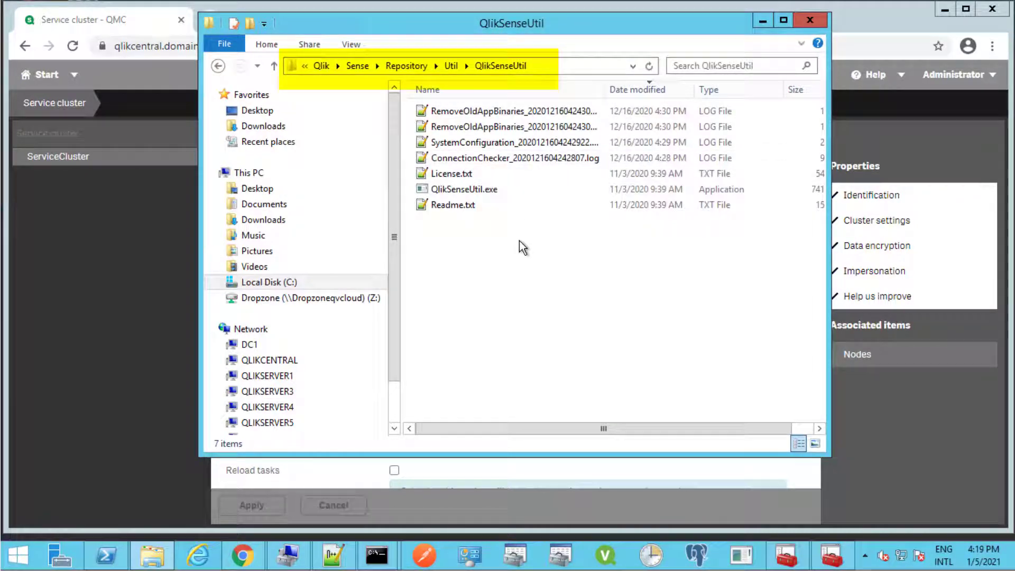
right_click(483, 191)
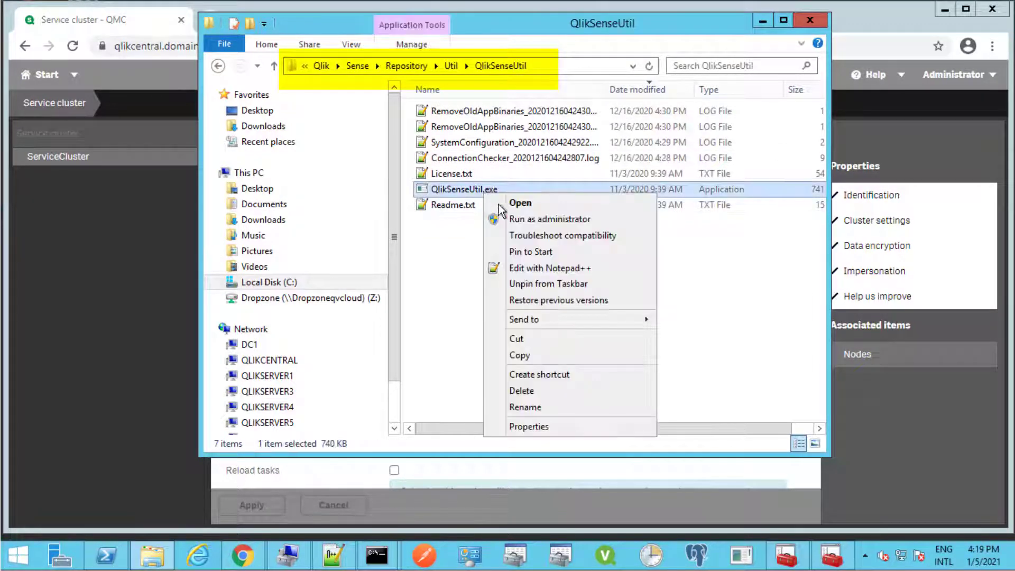
click(513, 219)
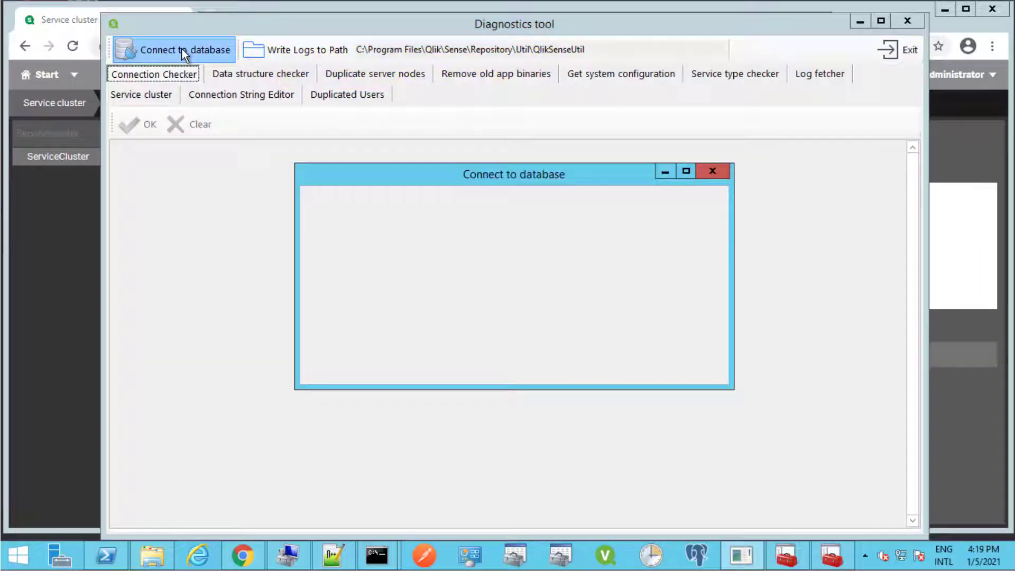
click(417, 316)
key(BackSpace)
key(BackSpace)
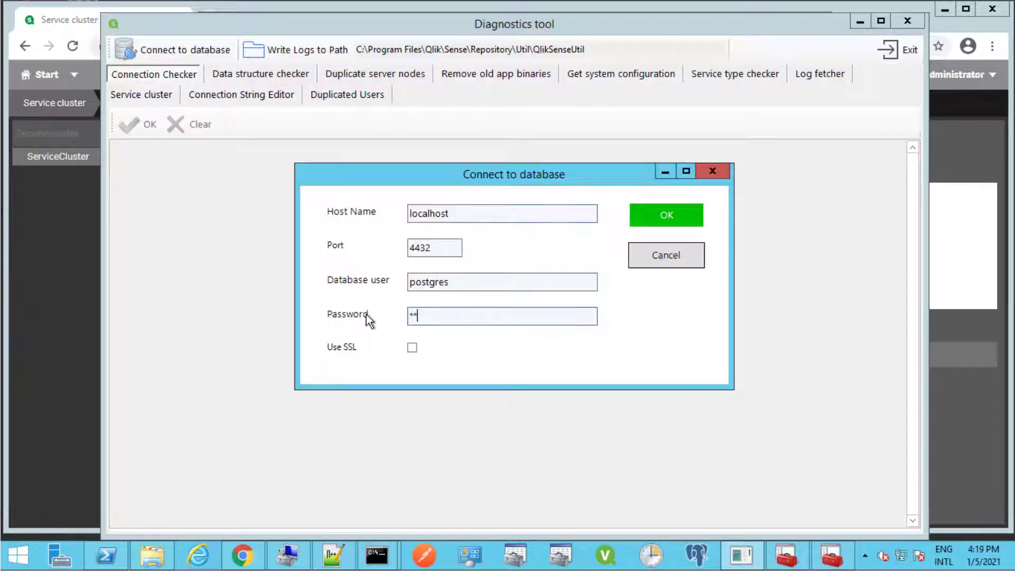
text(******)
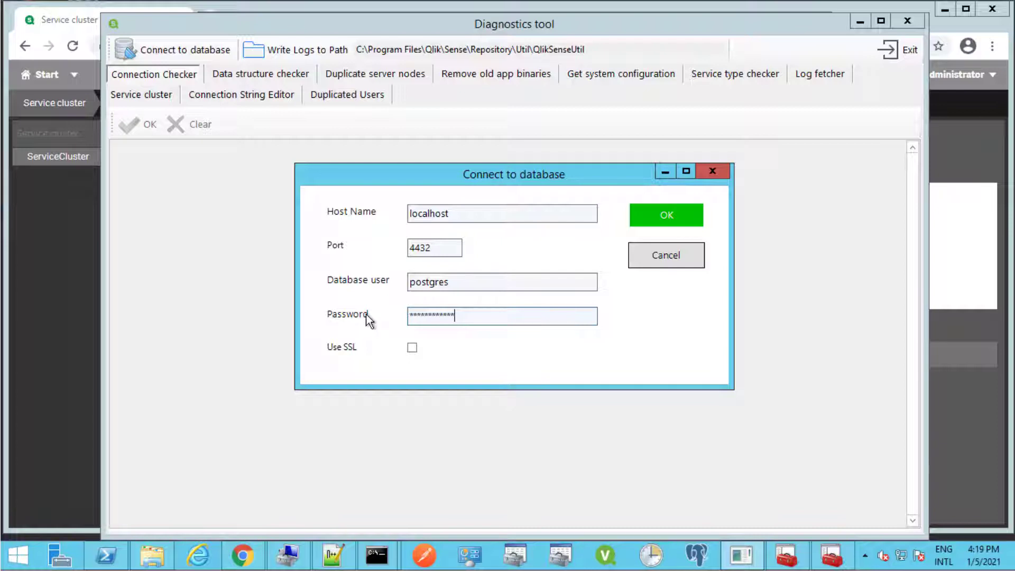
key(Return)
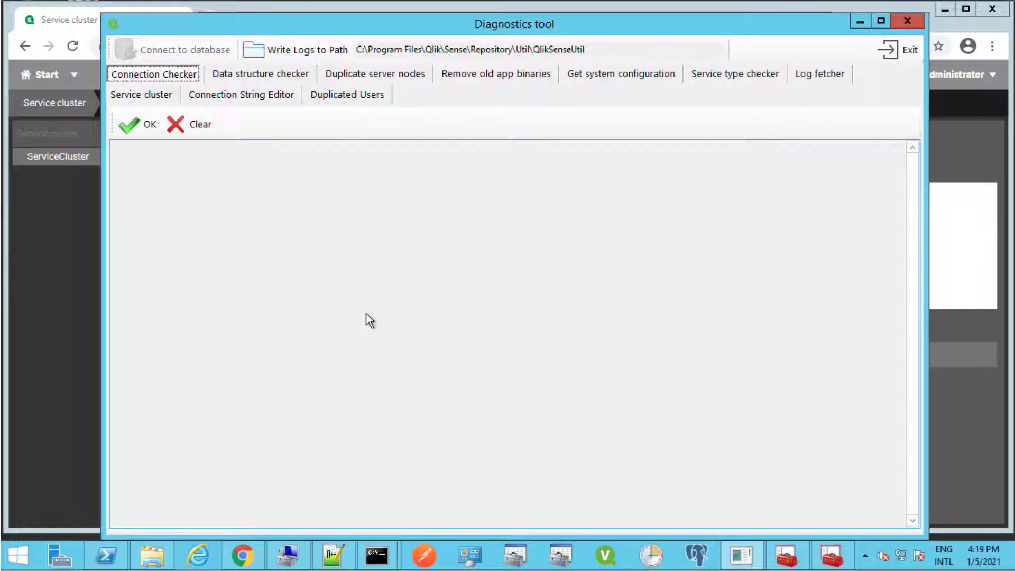
Step: Load the service cluster paths and change the Shared root path host to qlikCentral, copying the name
click(162, 95)
click(132, 123)
click(314, 165)
key(Delete)
key(Delete)
key(Delete)
key(Delete)
key(BackSpace)
key(BackSpace)
key(BackSpace)
text(Central)
key(Delete)
key(Left)
key(Left)
key(Left)
key(Left)
key(shift+Right)
key(shift+Right)
key(shift+Right)
key(shift+Right)
key(shift+Right)
key(shift+Right)
key(shift+Right)
key(shift+Right)
key(shift+Right)
key(shift+Right)
key(shift+Right)
key(ctrl+c)
Step: Replace qlikserver24 with qlikCentral in the App, Static content, Connector 32/64 and Archived logs paths, then save and reload
double_click(317, 197)
key(ctrl+v)
double_click(325, 225)
key(ctrl+v)
double_click(288, 253)
key(ctrl+v)
double_click(304, 281)
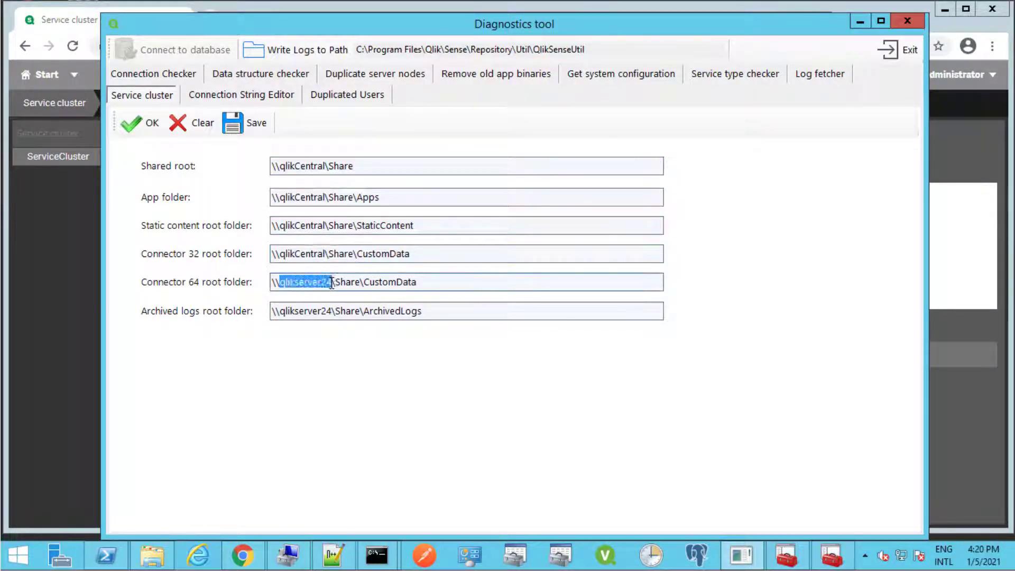
key(ctrl+v)
double_click(304, 311)
key(ctrl+v)
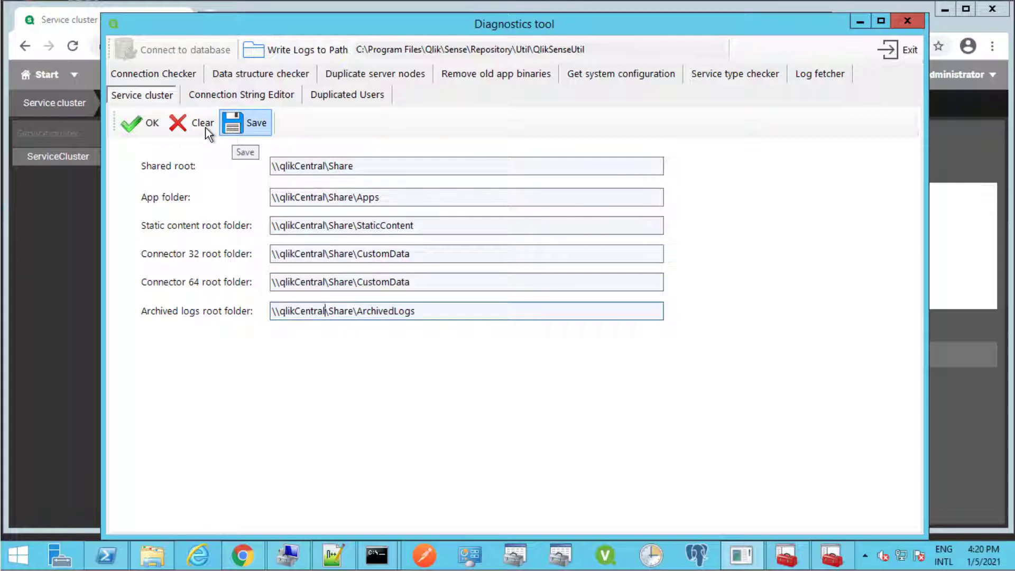
click(201, 127)
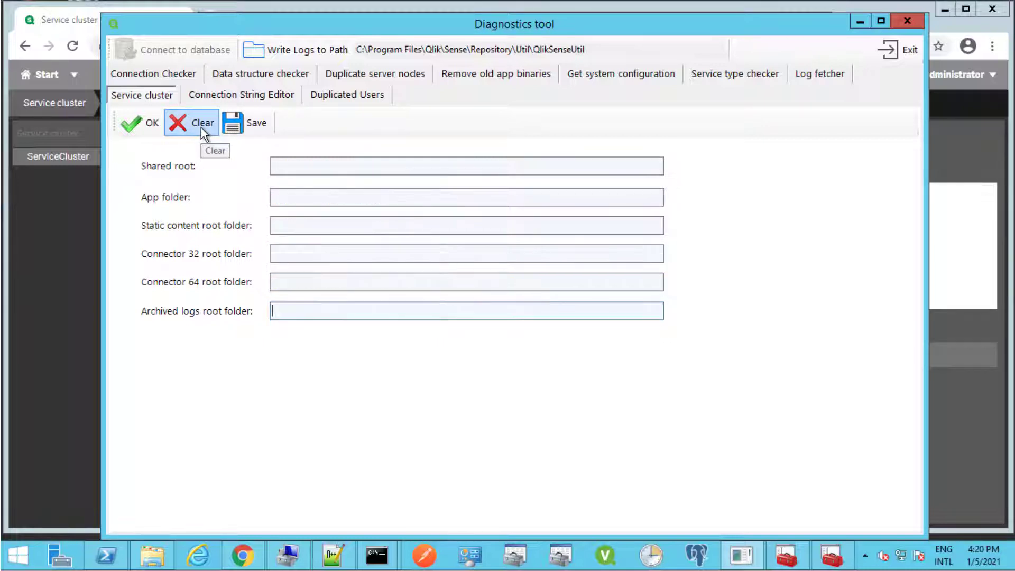
click(145, 127)
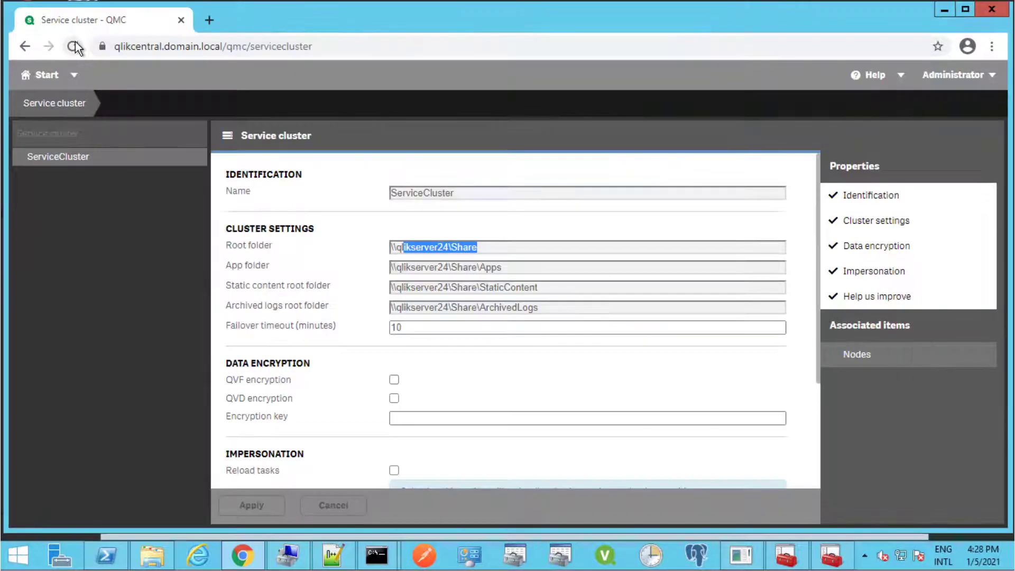
Step: Refresh the Service cluster page, then list data connections with Connection string shown instead of Owner and Tags
click(75, 46)
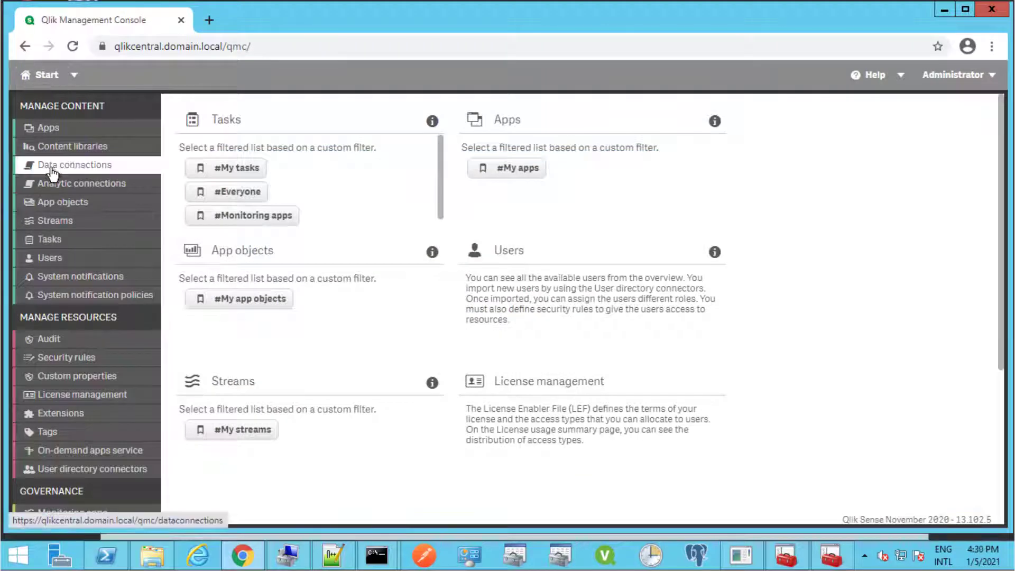
click(24, 164)
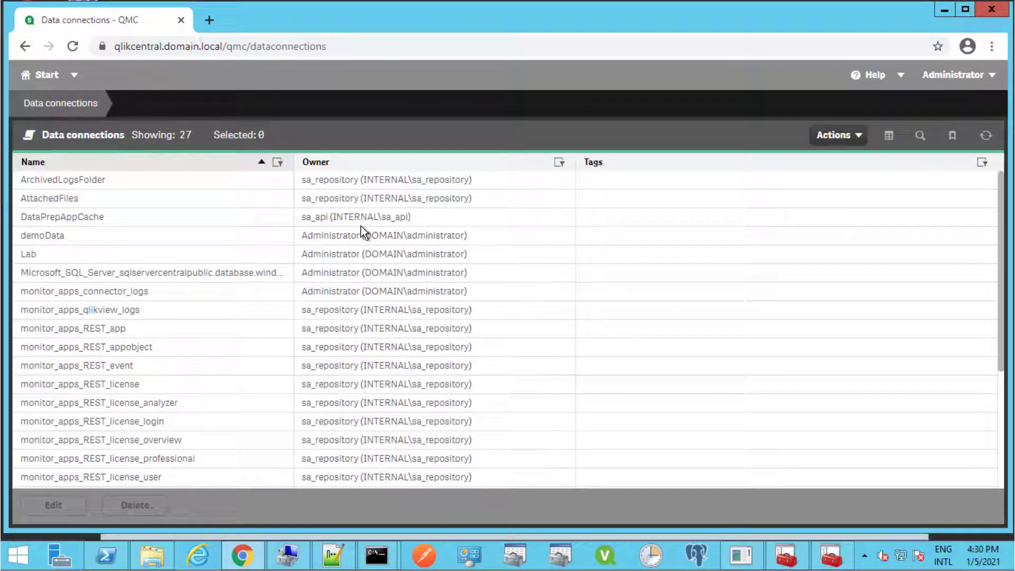
click(888, 135)
click(807, 227)
click(807, 208)
click(807, 245)
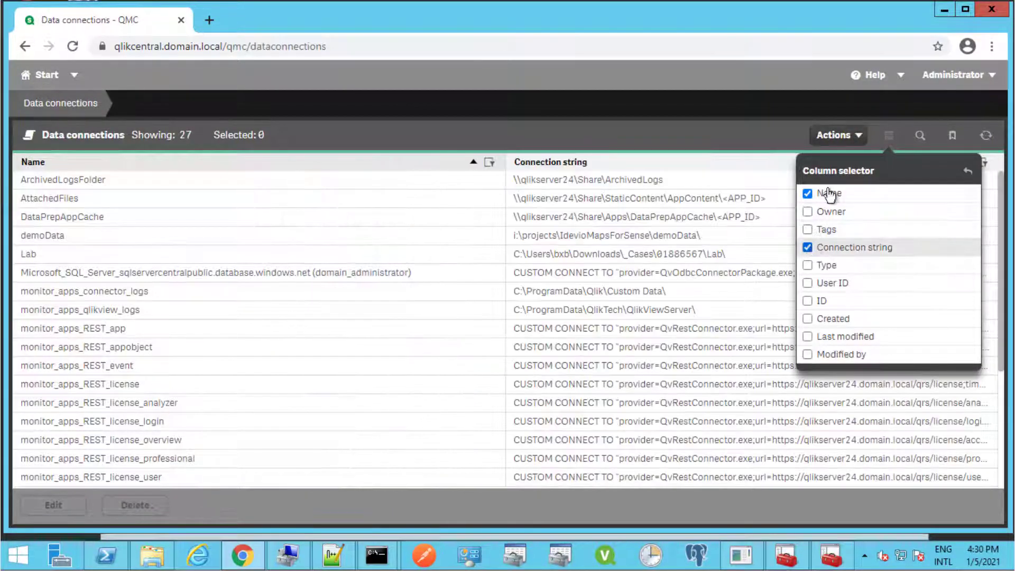
drag(505, 161, 262, 166)
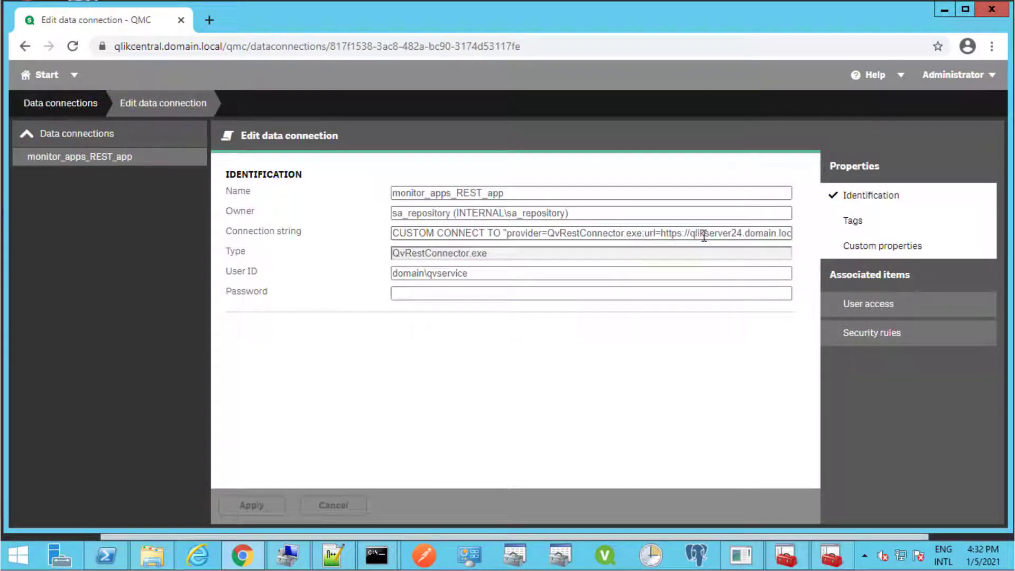
Step: Change qlikserver24 to qlikCentral in the monitor_apps_REST_app connection string URL and trustedLocations
drag(686, 234, 387, 232)
click(489, 233)
click(456, 234)
key(BackSpace)
text(t)
drag(667, 235, 630, 238)
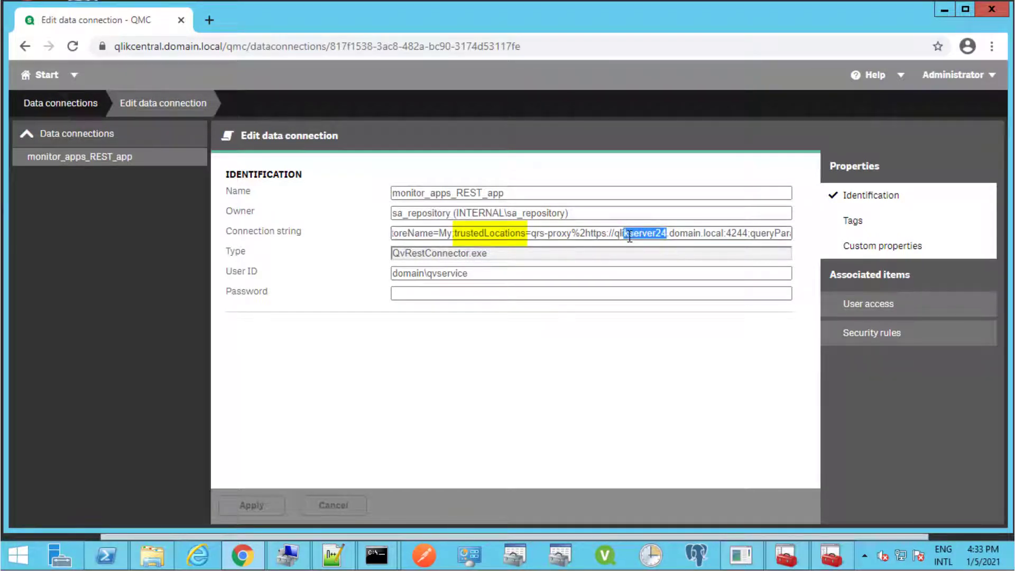
text(kCentral)
key(Home)
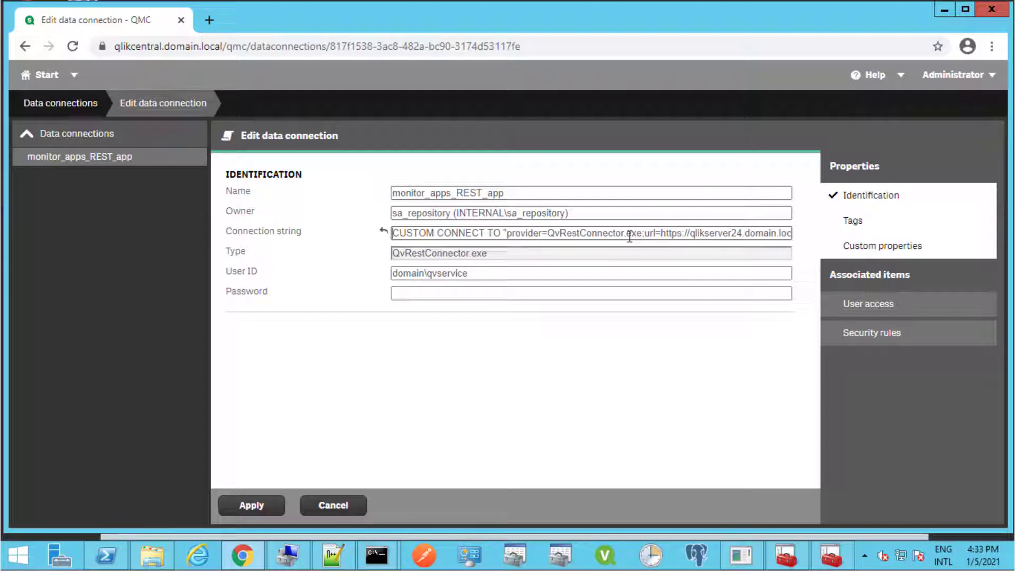
key(Delete)
key(Delete)
key(Delete)
key(Delete)
key(Delete)
key(Delete)
key(Delete)
key(Delete)
text(Central)
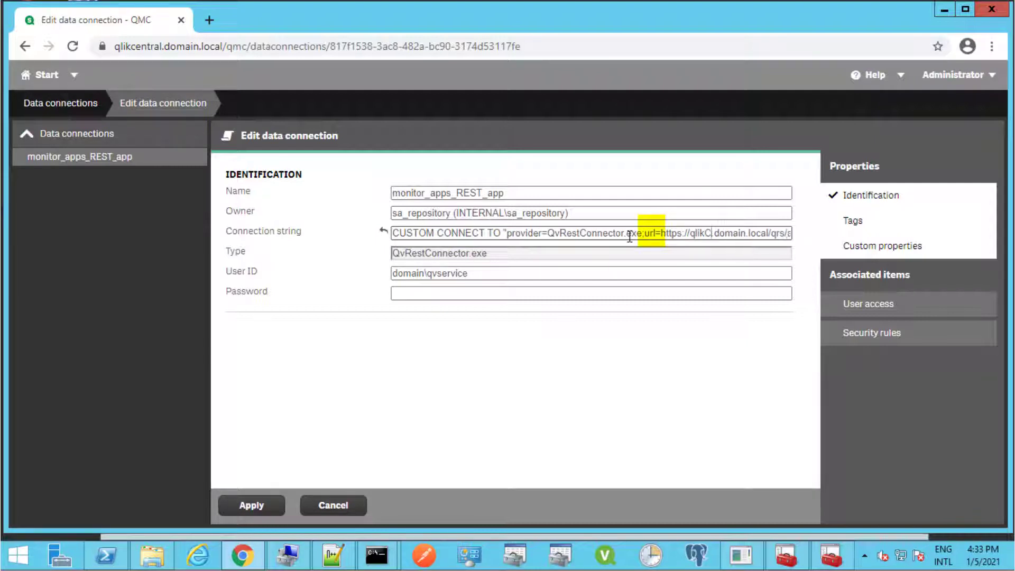
Step: Re-enter the passwords for monitor_apps_REST_app and Microsoft_SQL_Server connections and apply both
click(454, 296)
text(p)
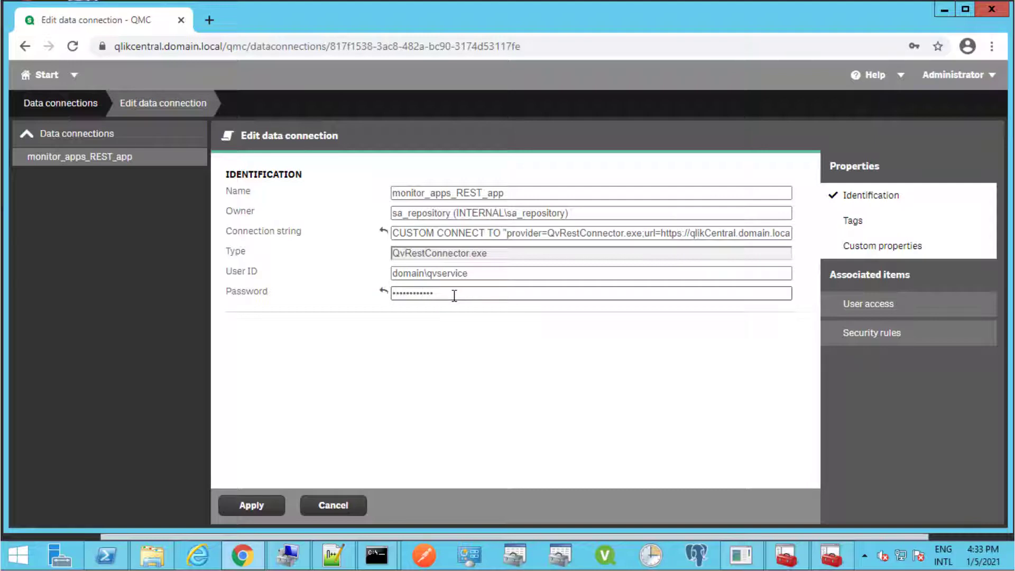
click(251, 505)
click(58, 102)
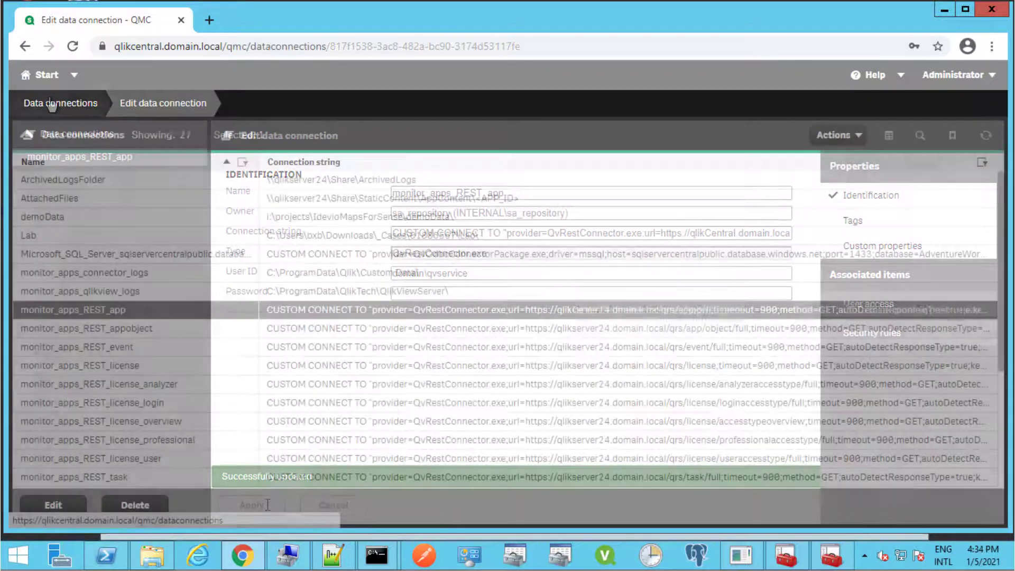
double_click(110, 252)
click(416, 293)
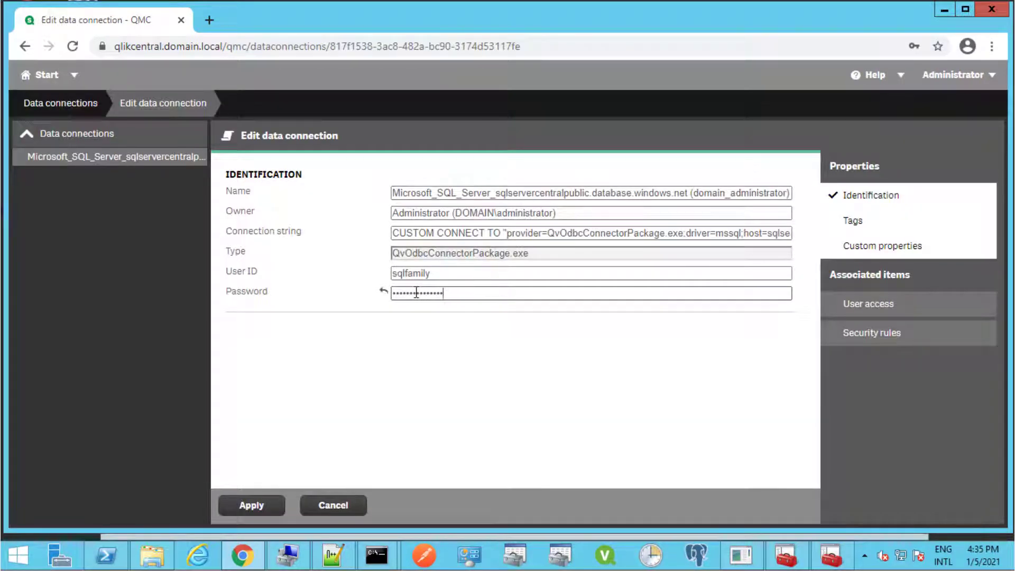
click(243, 500)
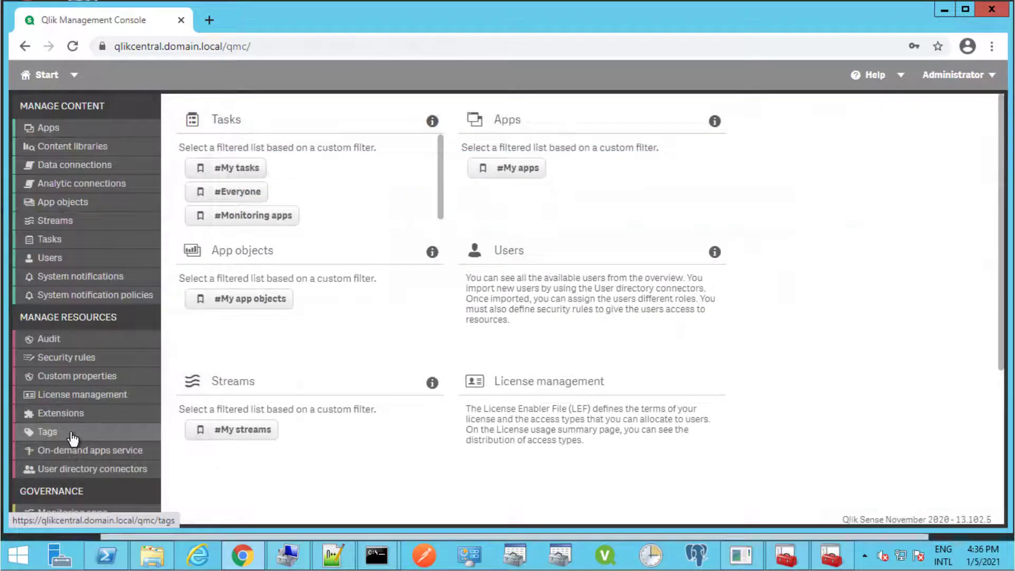
scroll(69, 438, down, 5)
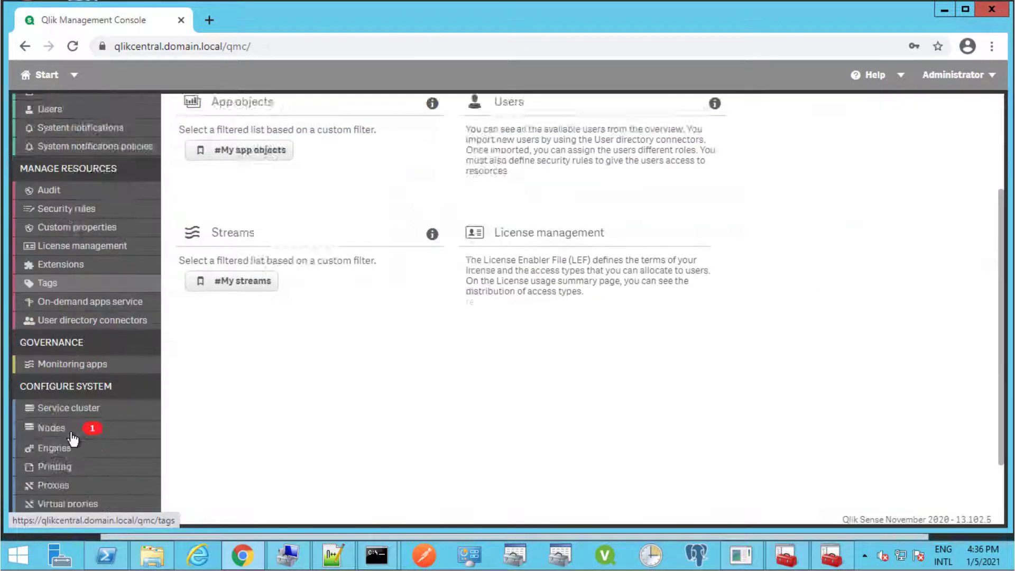
Step: Delete the offline qlikserver6 node from the Nodes list
click(59, 342)
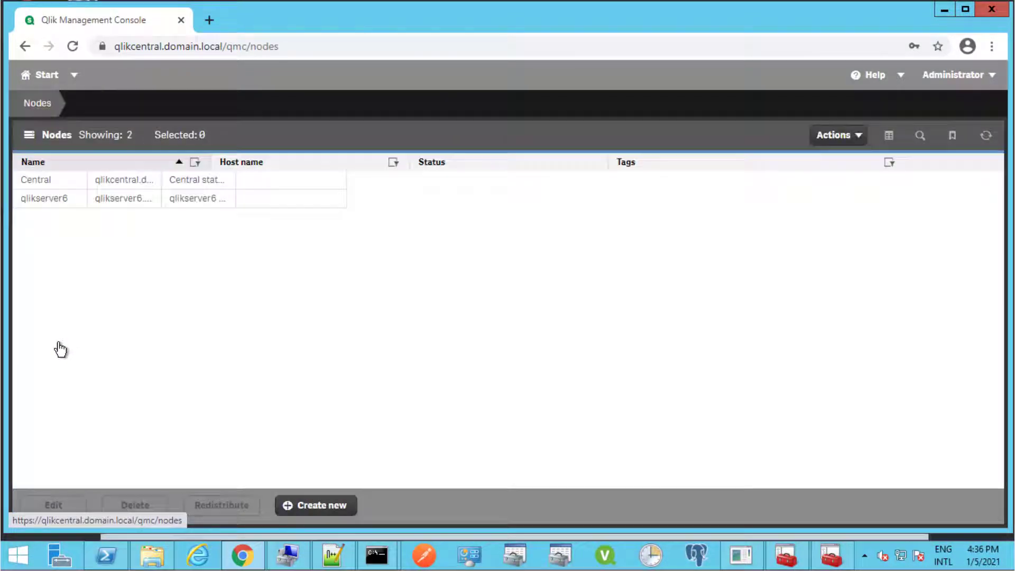
click(69, 204)
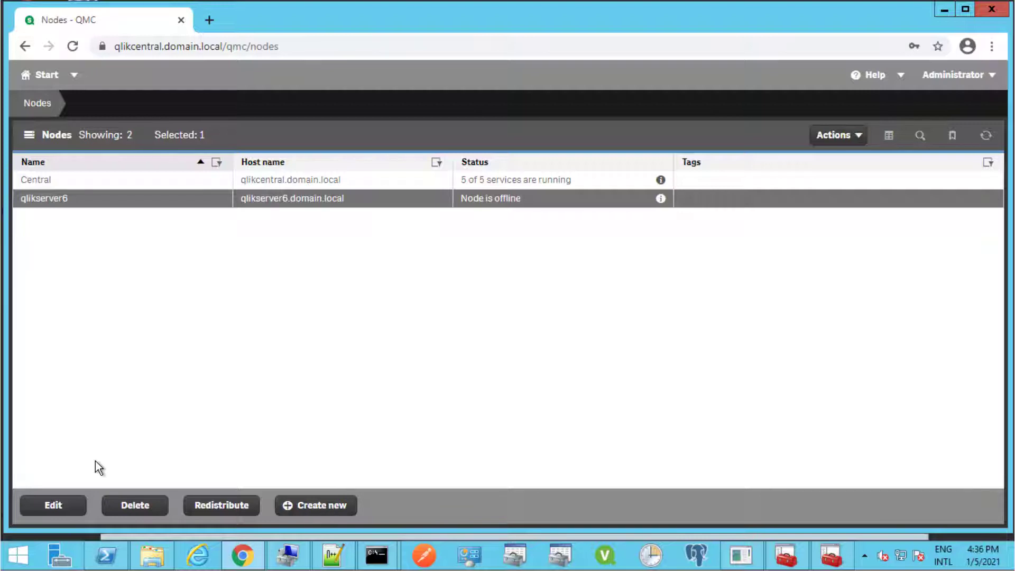
click(136, 508)
click(660, 374)
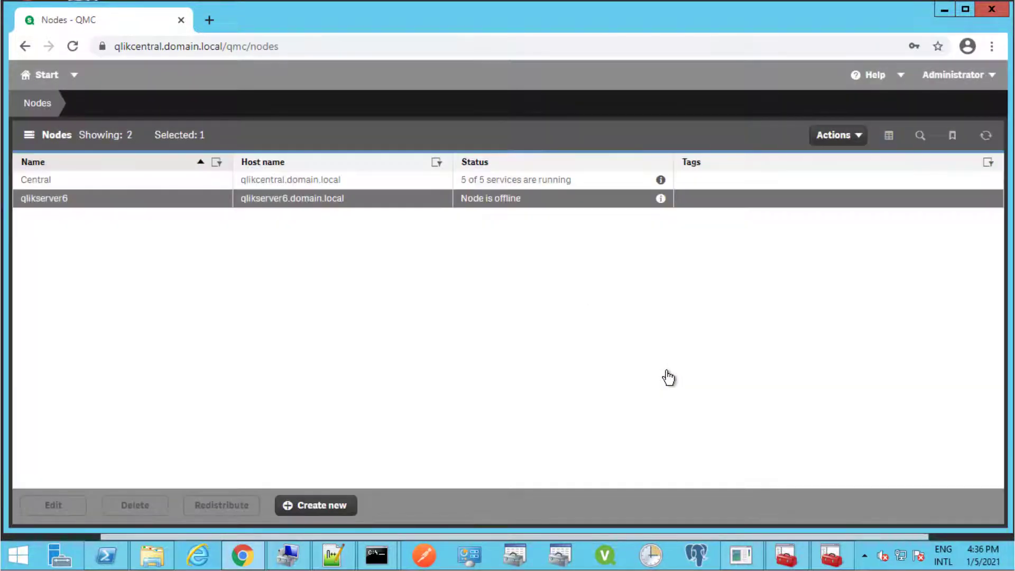
Step: Create node qlikserver6 (qlikserver6.domain.local), purpose Both, with Engine, Printing, Proxy and Scheduler services enabled
click(323, 507)
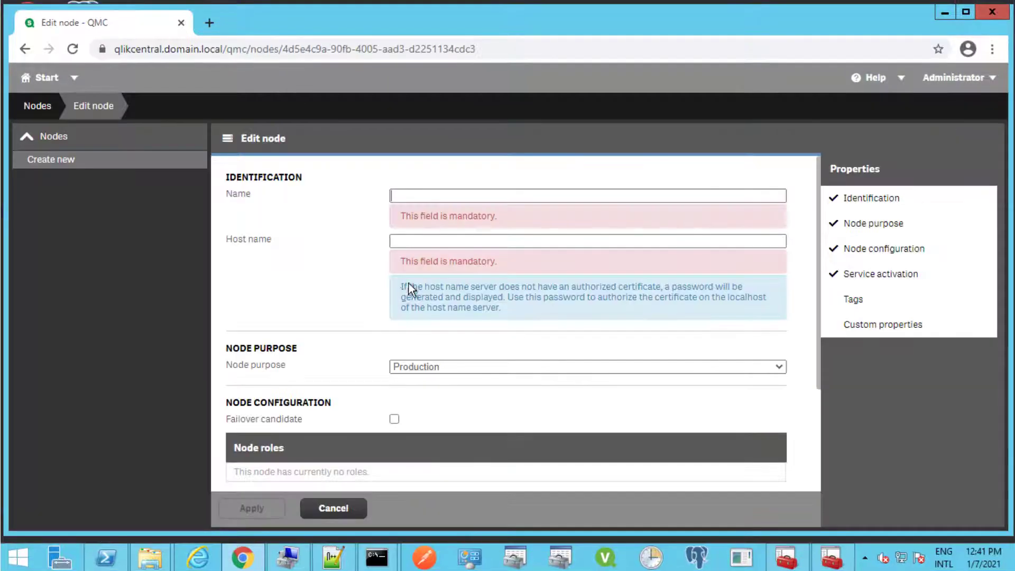
text(qlikserver6)
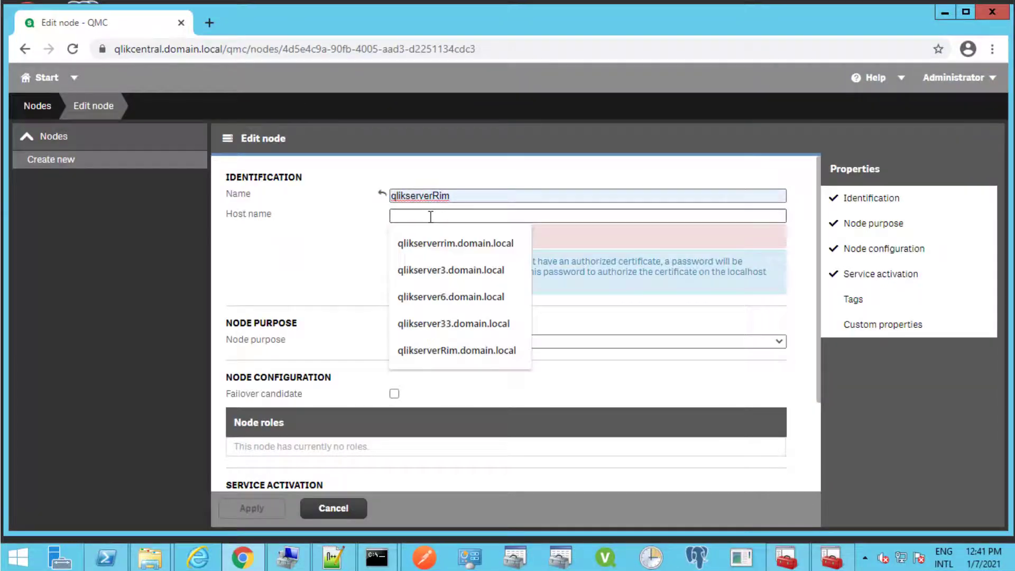
key(Tab)
text(qlikserver6.domain.local)
click(417, 344)
click(417, 352)
scroll(397, 399, down, 2)
click(393, 399)
click(393, 417)
click(393, 434)
click(394, 454)
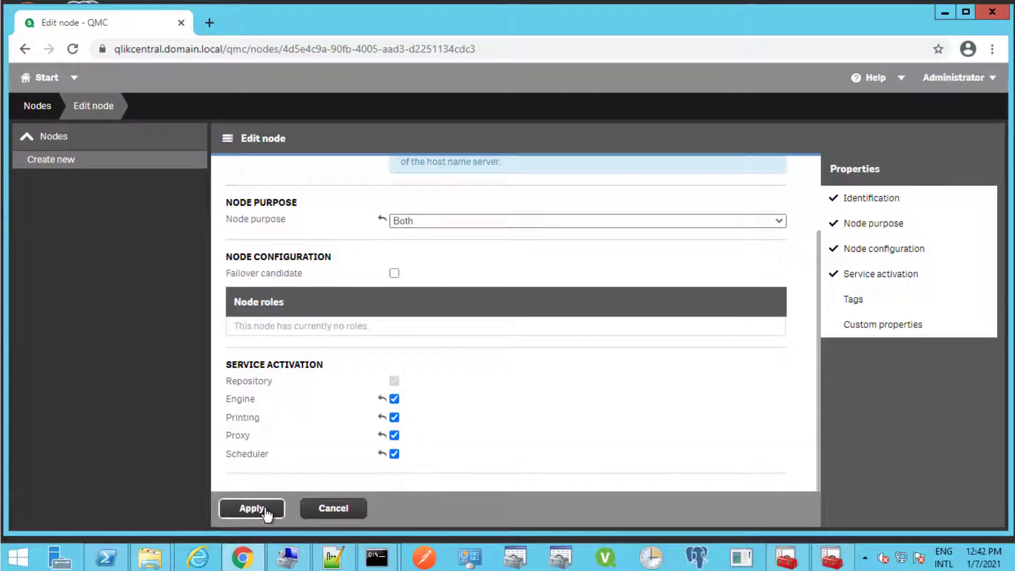
click(251, 507)
right_click(393, 350)
click(426, 358)
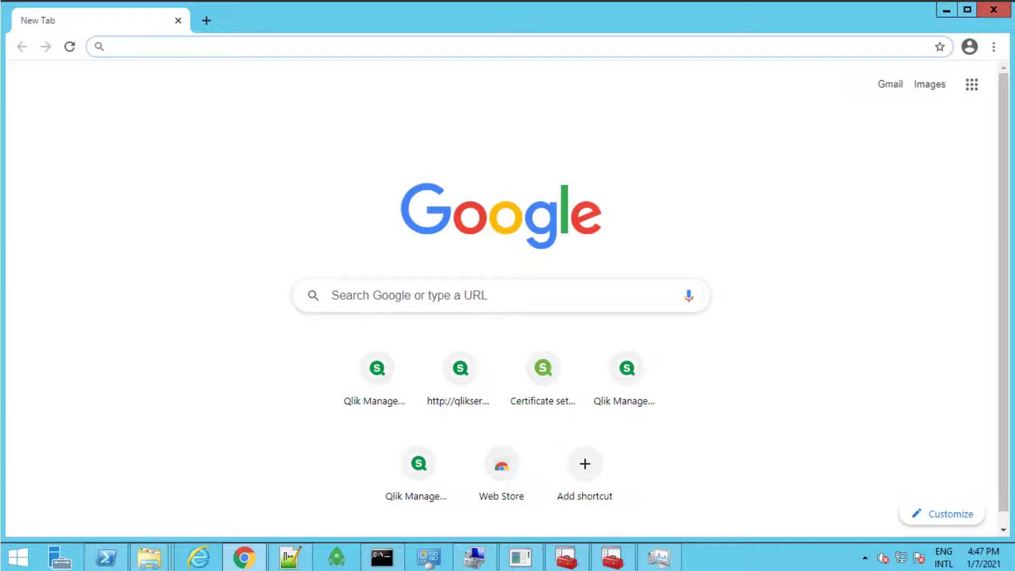
key(ctrl+v)
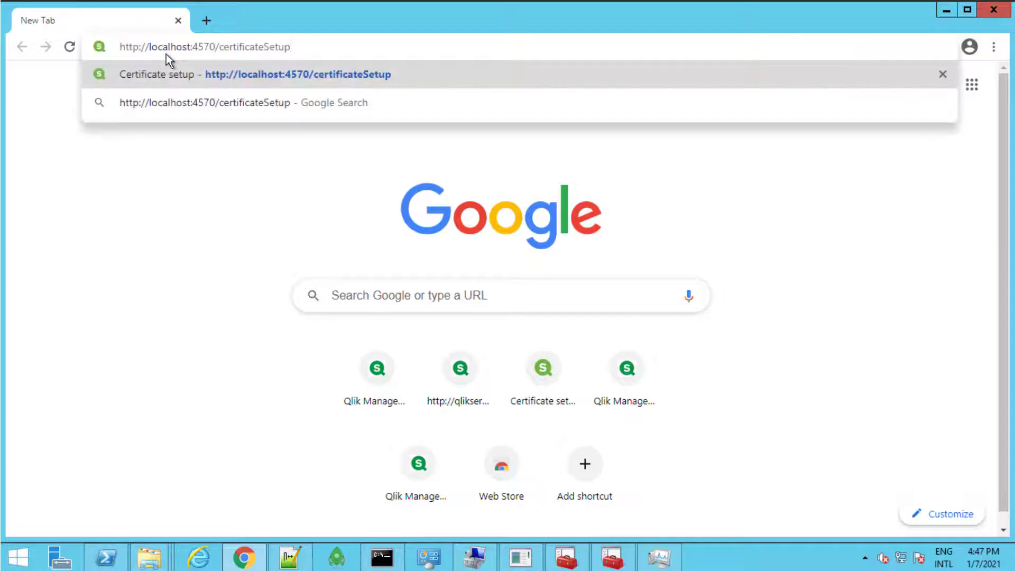
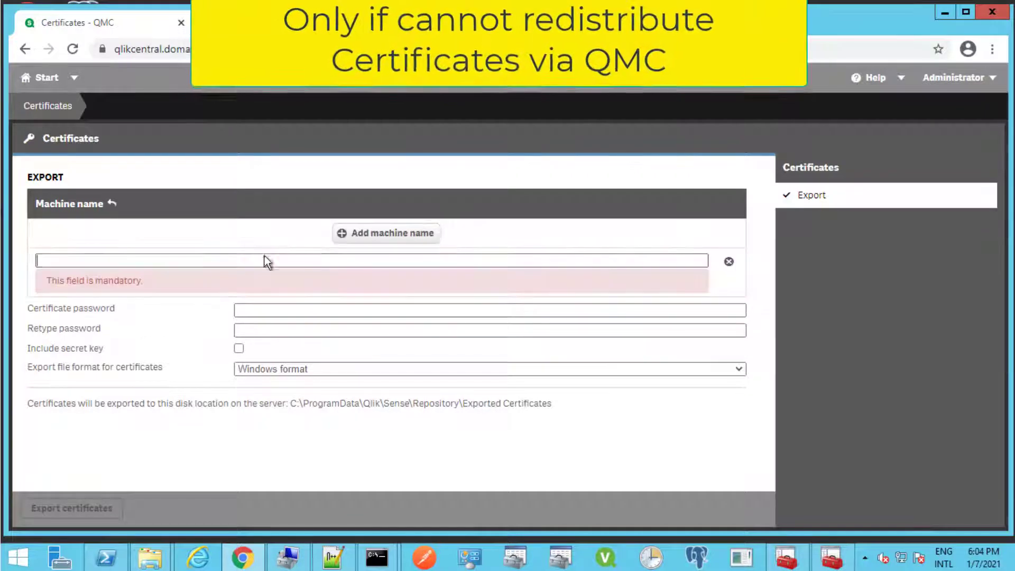
Step: Export certificates for qlikserverRim.domain.local with the secret key included
click(193, 261)
text(qlikserverRim)
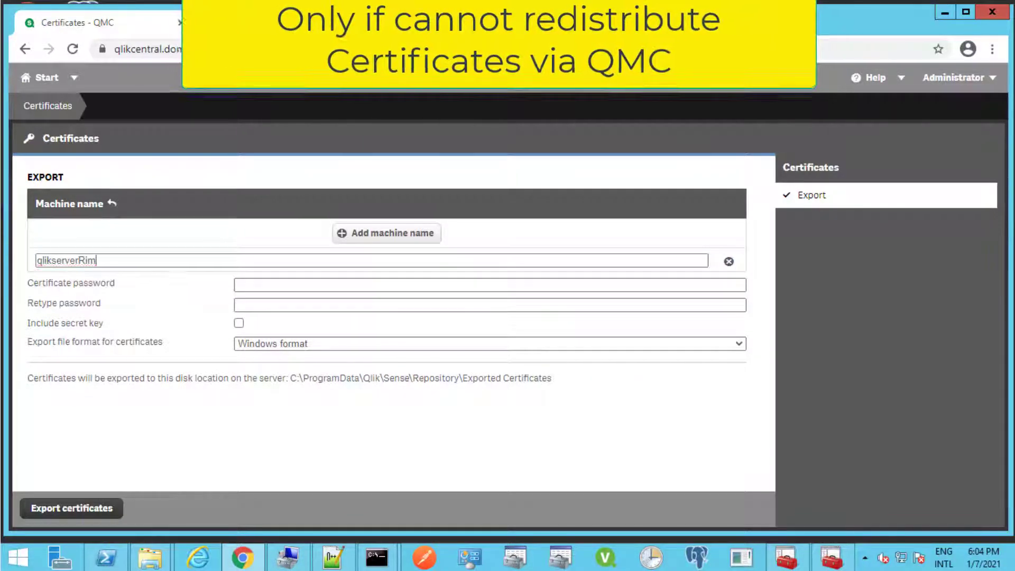
text(.domain.local)
click(239, 322)
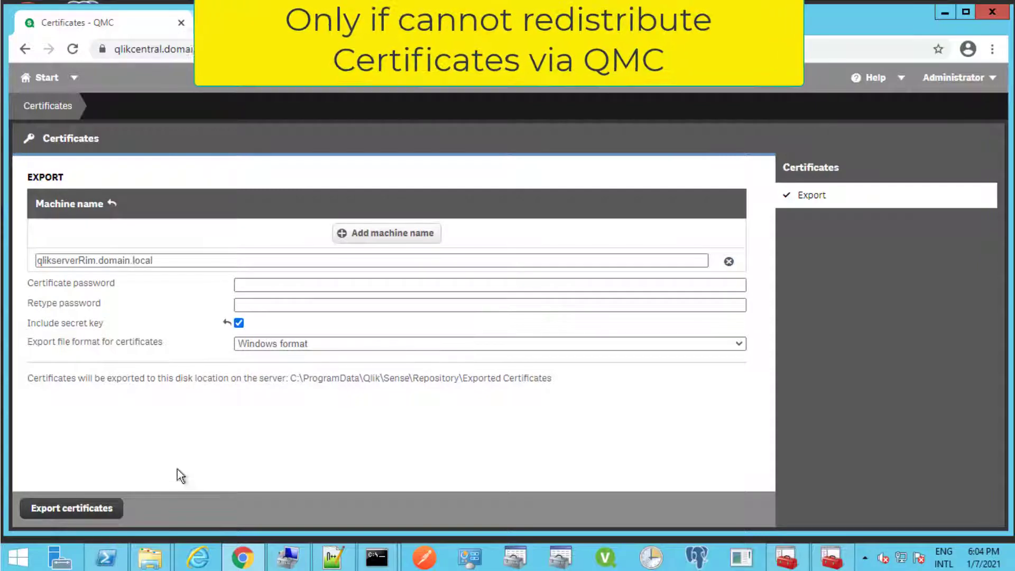
click(95, 508)
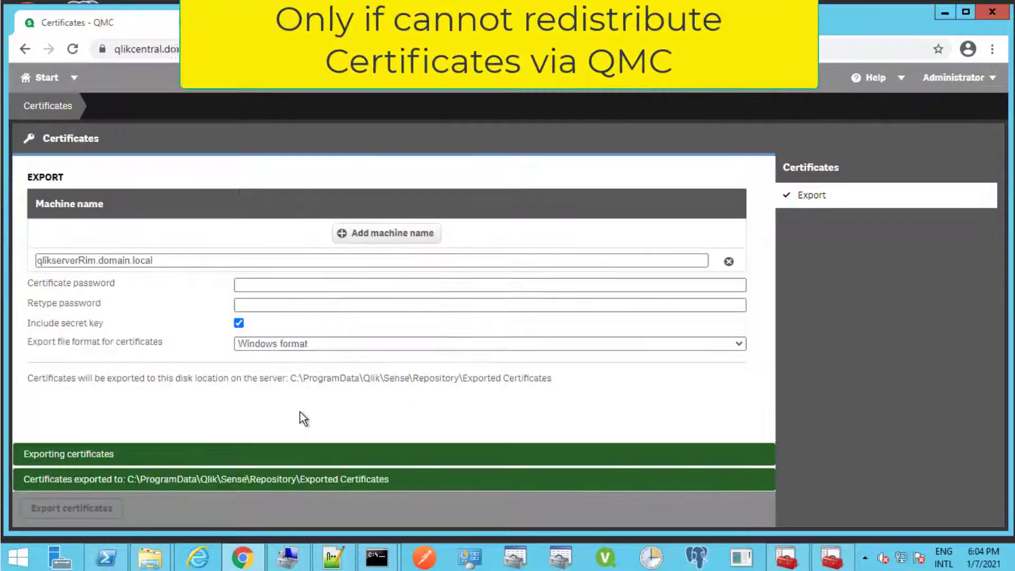
Step: Export the same certificates again in Platform independent PEM-format
click(283, 343)
click(283, 369)
click(101, 507)
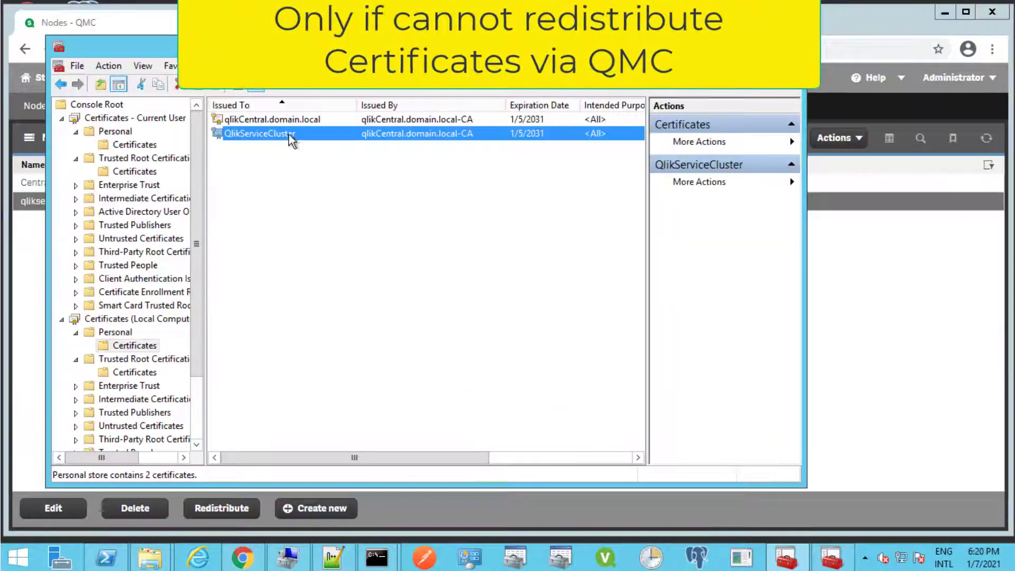
right_click(290, 139)
Step: Export the QlikServiceCluster certificate with its private key, protected by a password
mouse_move(333, 163)
click(435, 254)
click(535, 436)
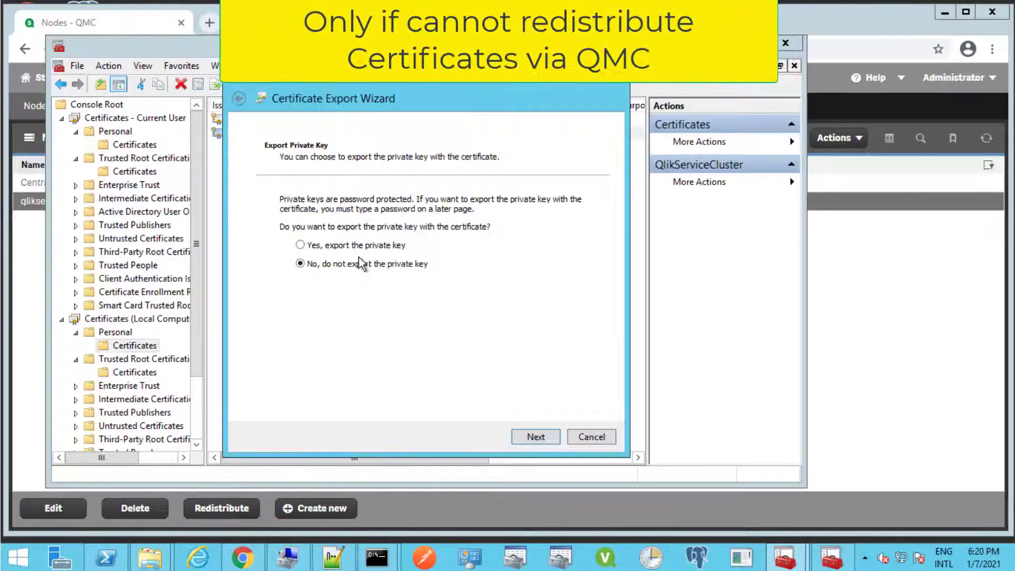
click(280, 237)
click(535, 437)
click(535, 436)
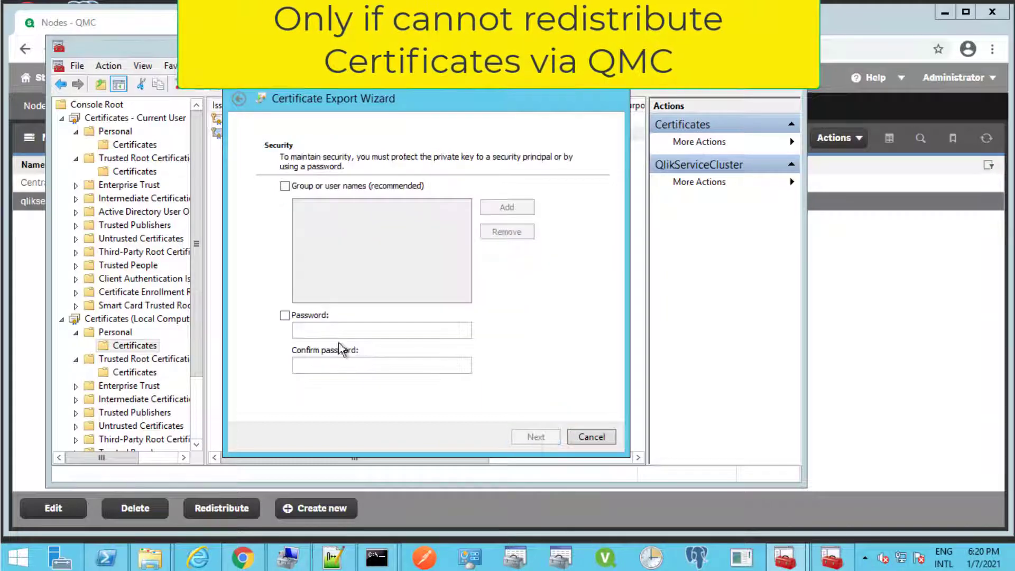
click(284, 315)
text(******)
key(Tab)
text(******)
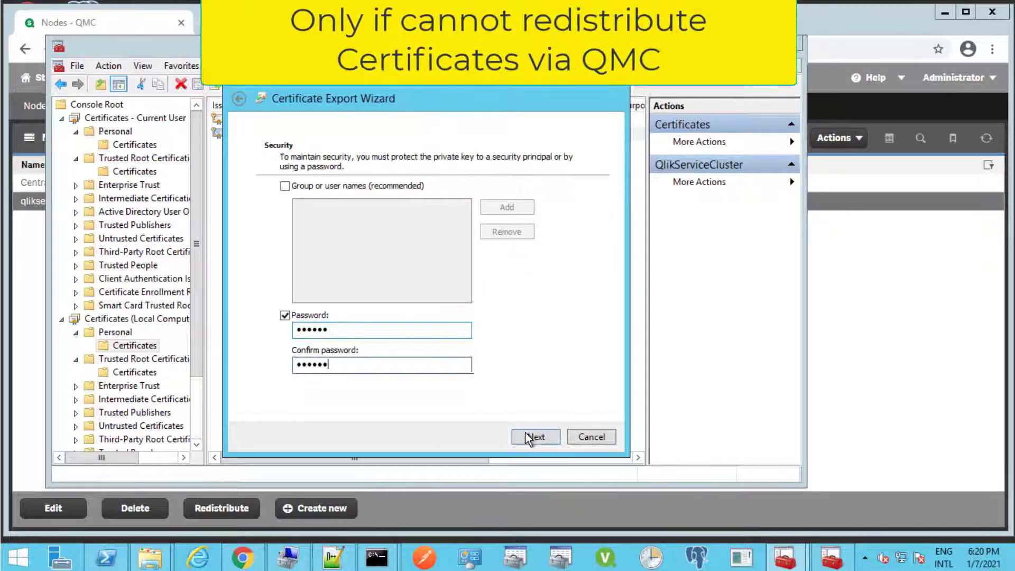
Step: Save the export as ServiceCluster.pfx and complete the wizard
click(535, 436)
click(550, 217)
click(415, 224)
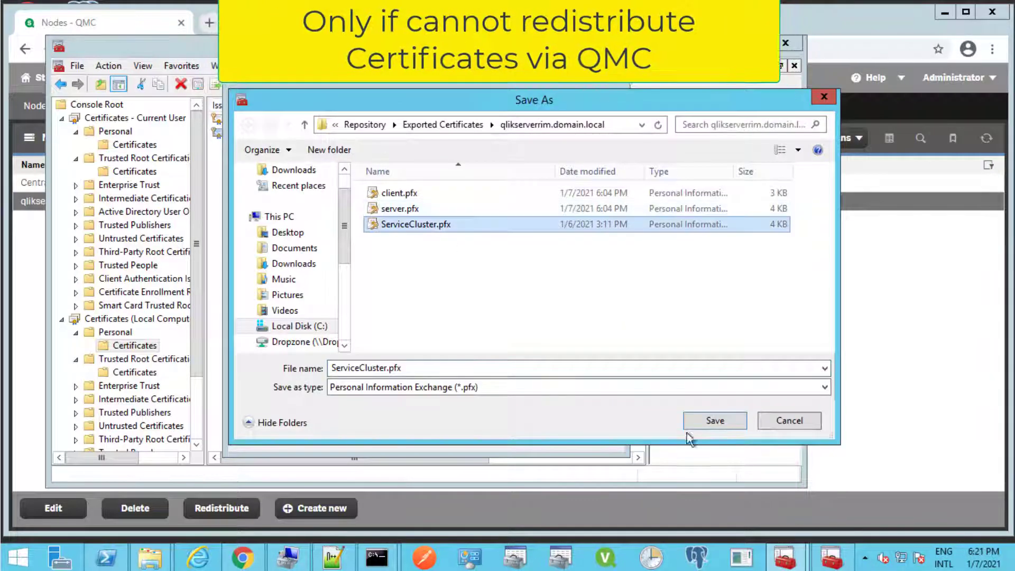
click(715, 421)
click(535, 437)
click(535, 436)
click(552, 286)
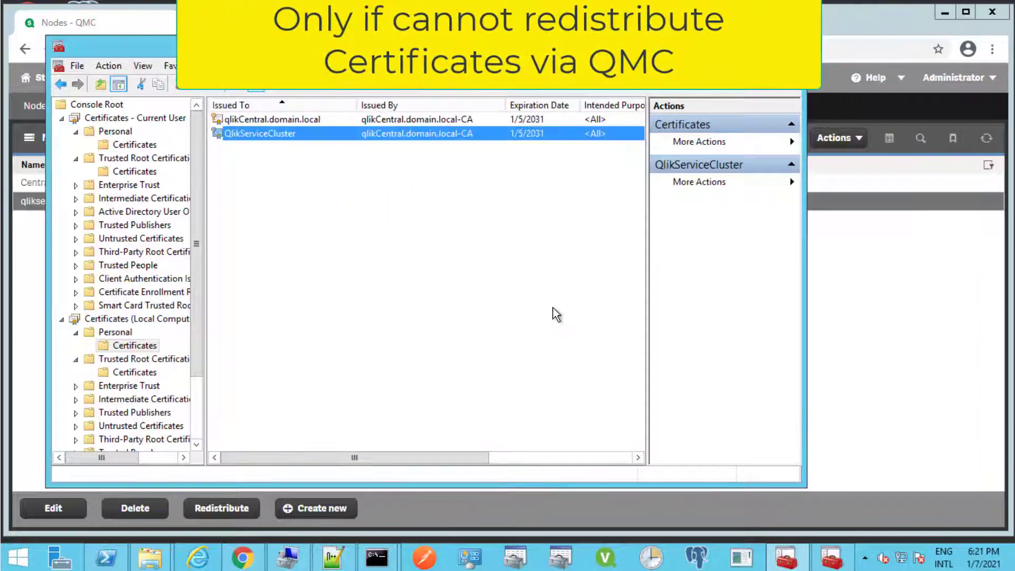
Step: Export the qlikCentral root CA certificate into the qlikserverrim.domain.local export folder
click(134, 372)
right_click(251, 405)
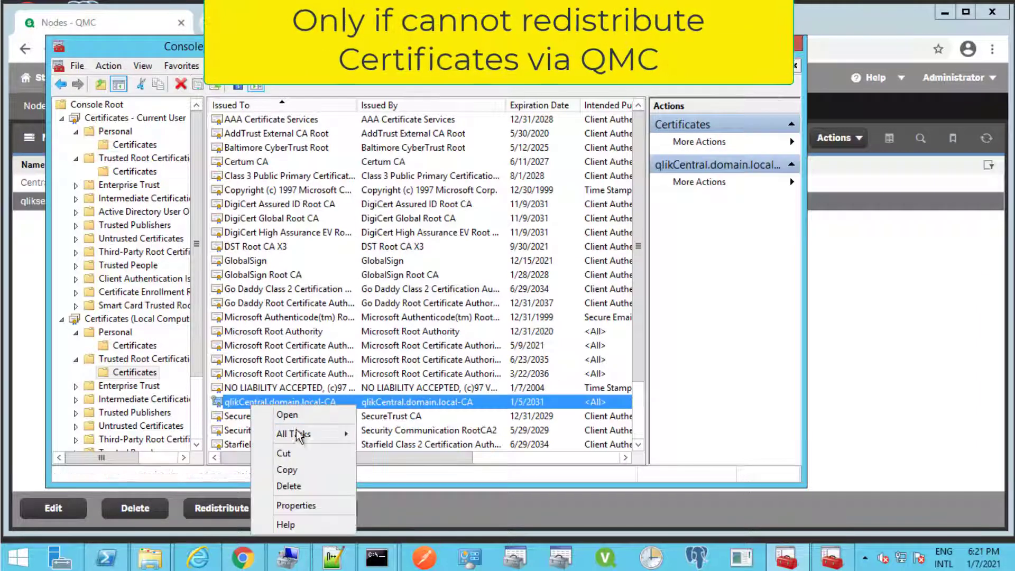
mouse_move(296, 433)
click(403, 451)
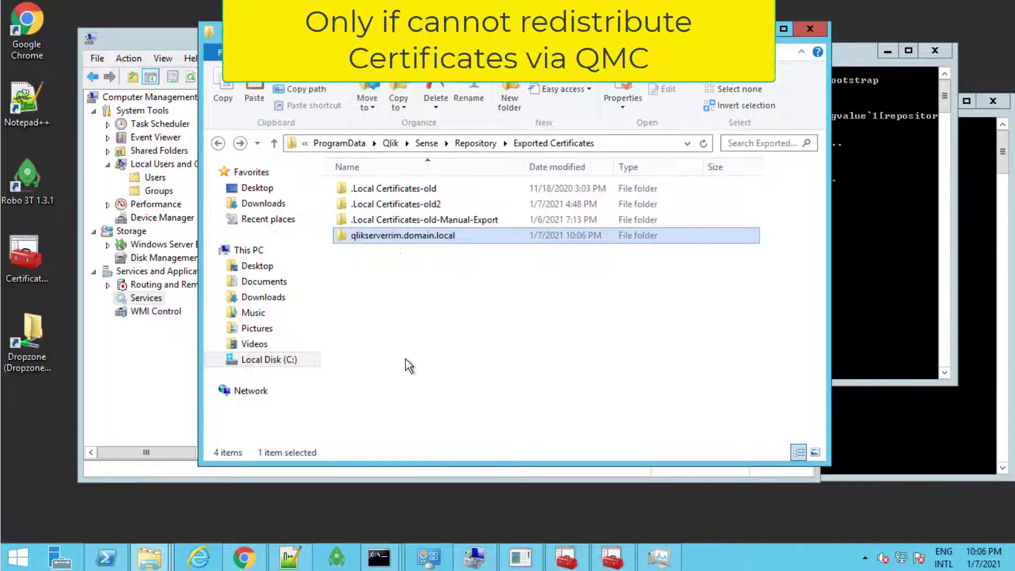
double_click(400, 236)
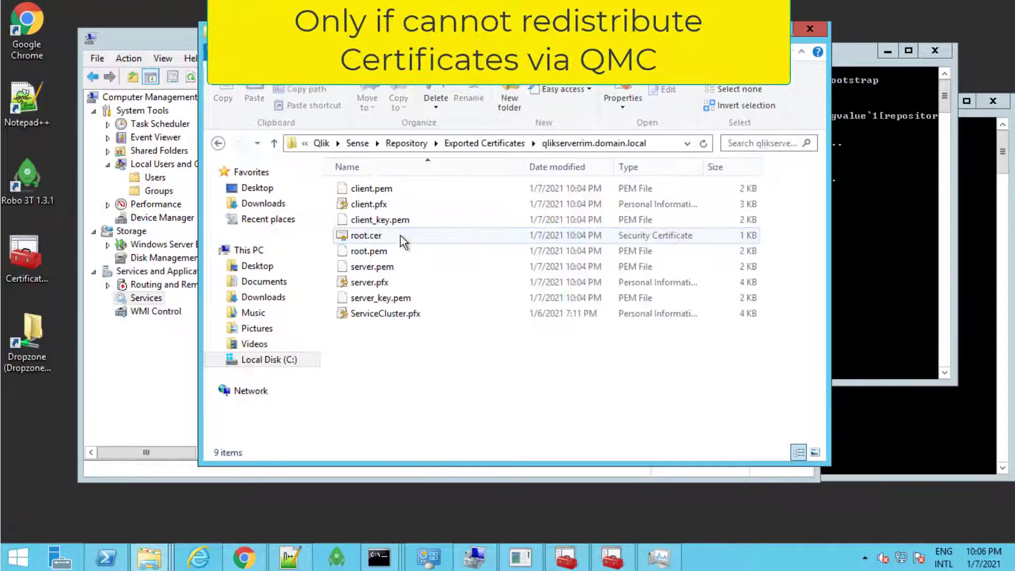
Step: Import the exported client certificate into the local computer's Personal store
click(671, 143)
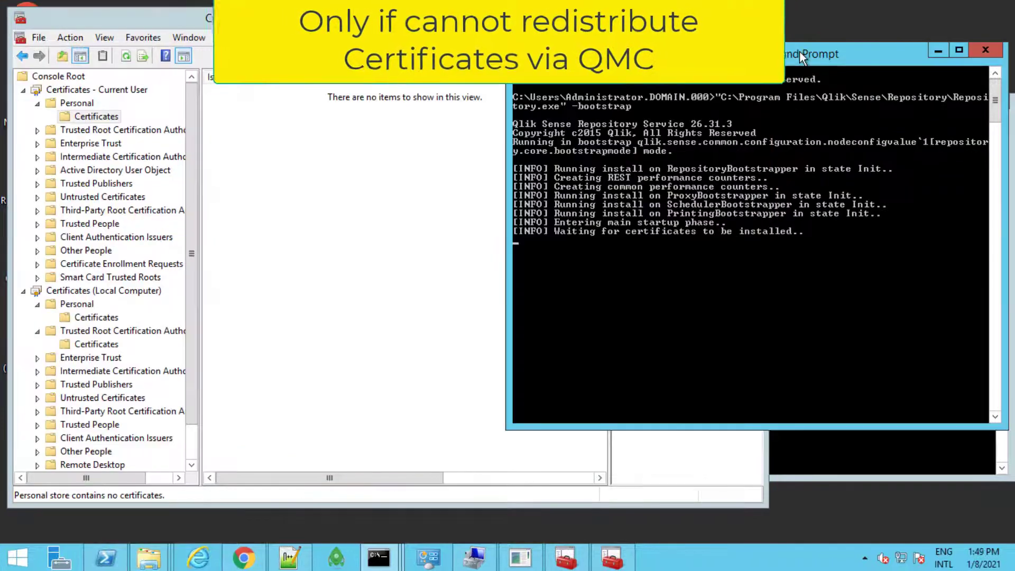
right_click(112, 117)
mouse_move(154, 125)
click(304, 138)
click(520, 210)
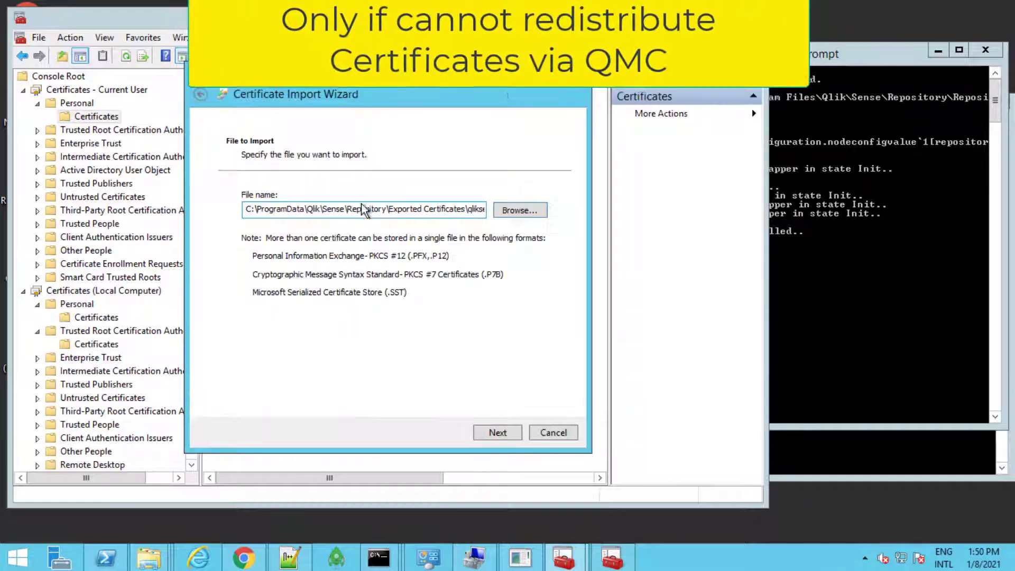
click(497, 432)
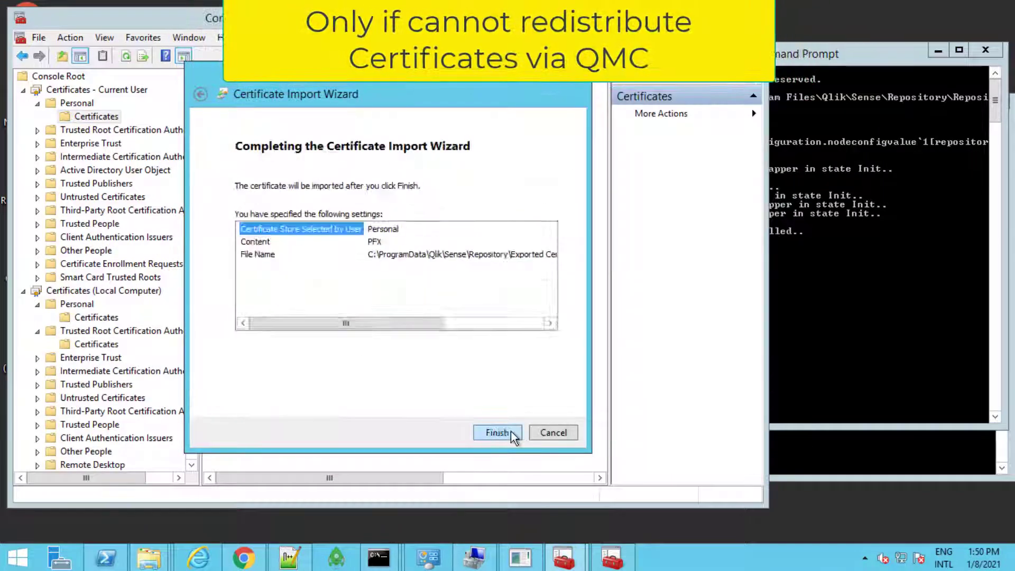
click(496, 432)
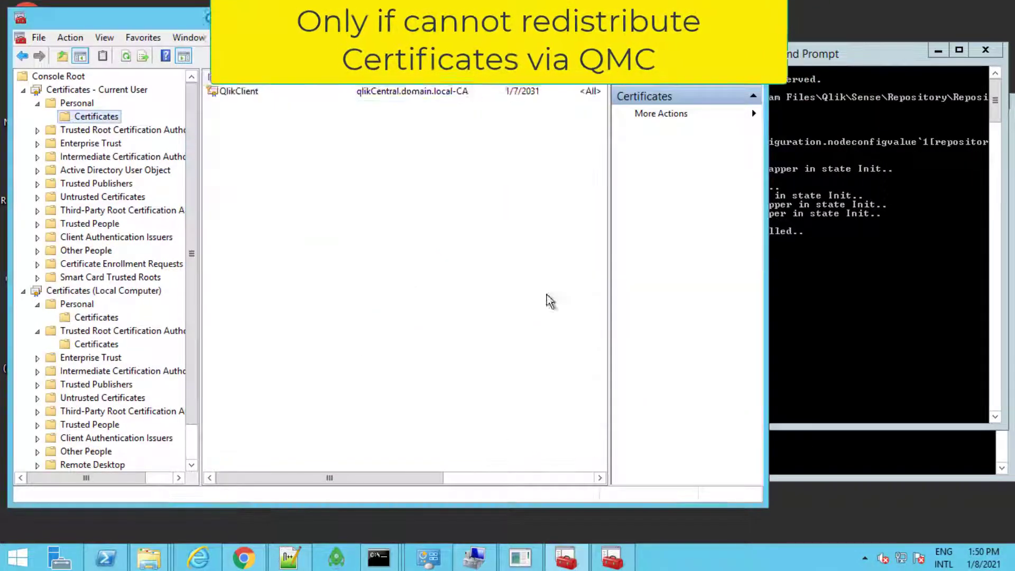
Step: Import root.cer into Trusted Root Certification Authorities
click(81, 345)
right_click(81, 344)
mouse_move(170, 358)
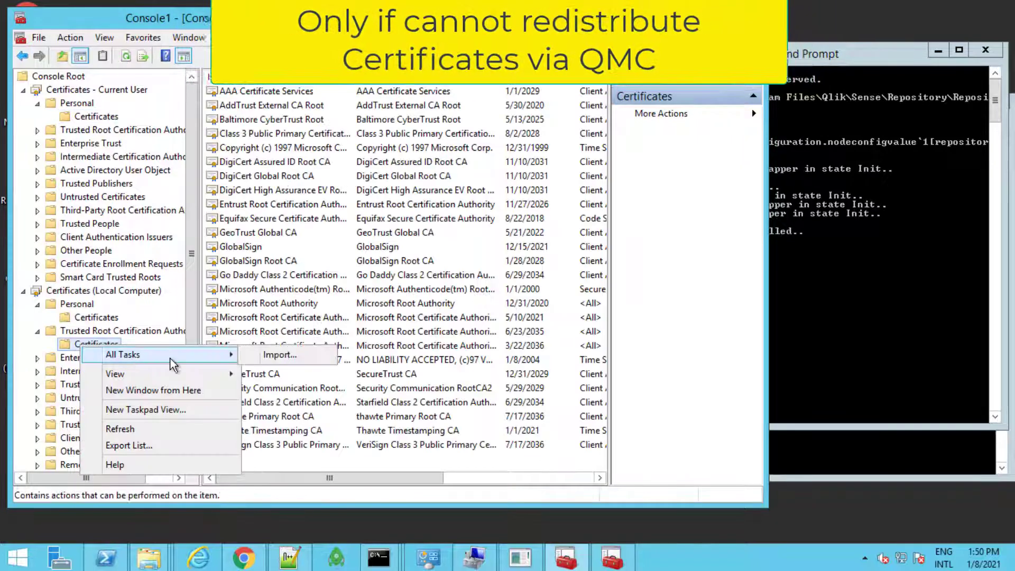
click(277, 360)
click(482, 431)
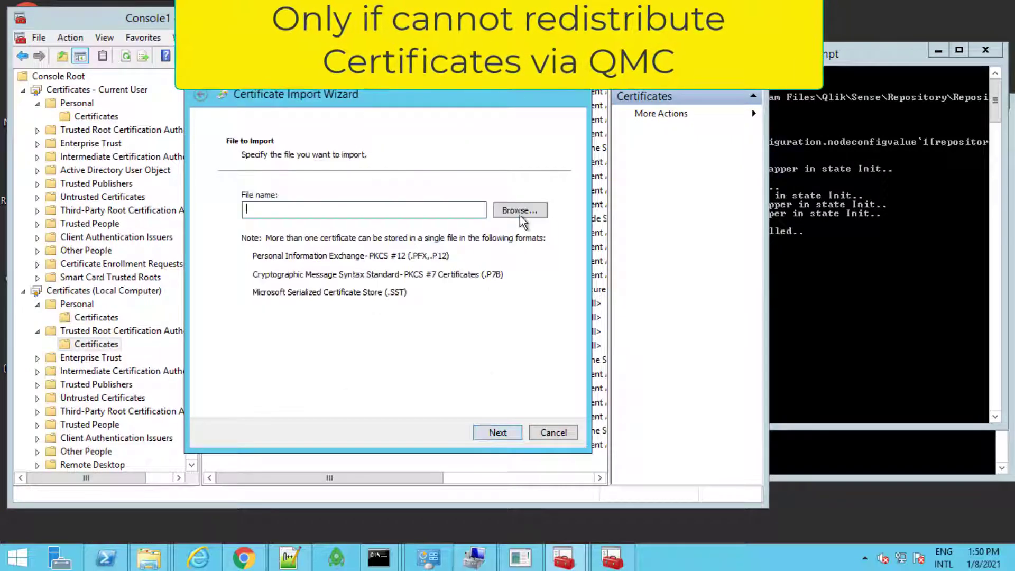
click(518, 211)
click(351, 189)
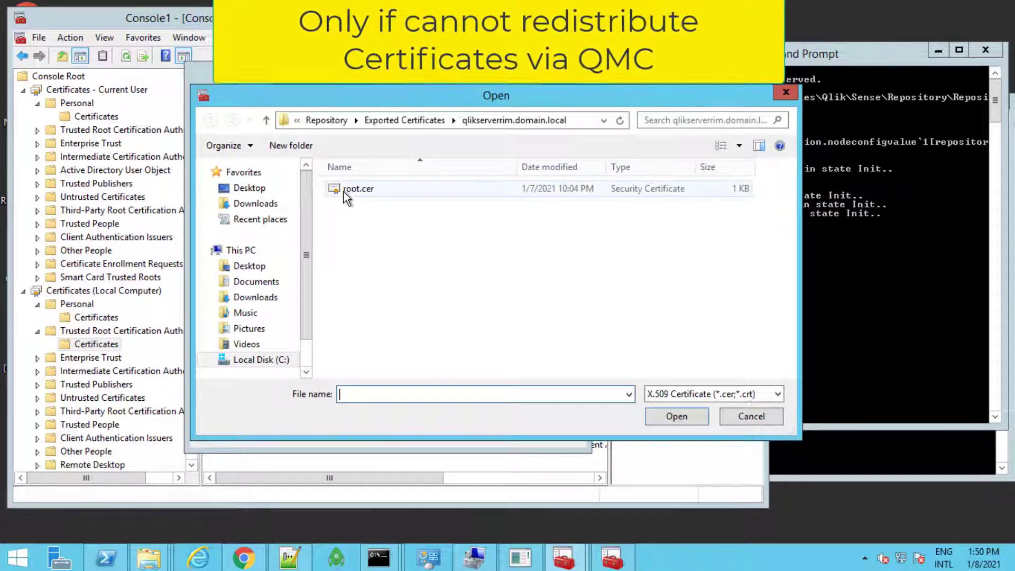
click(671, 417)
click(491, 432)
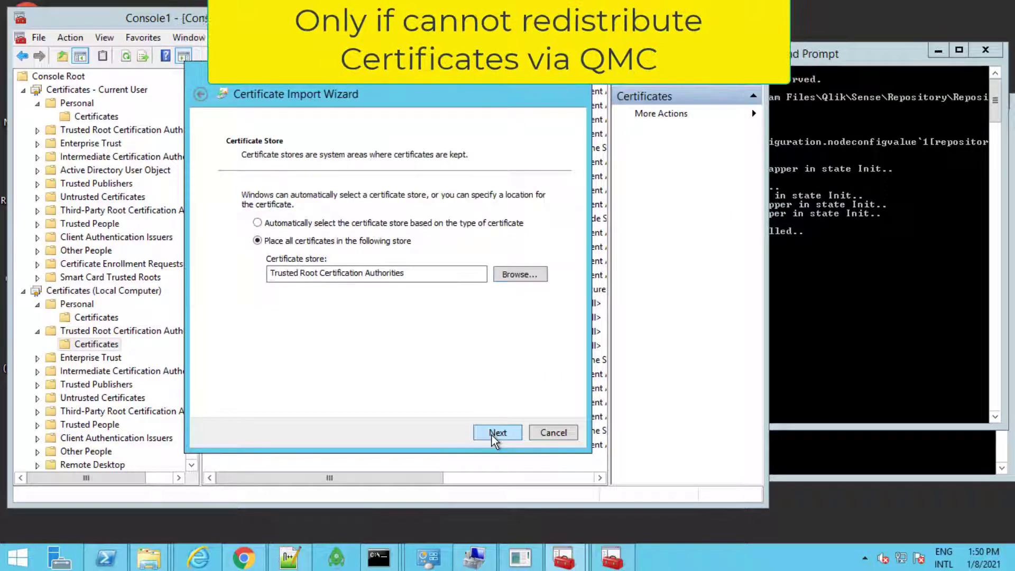
click(492, 432)
click(492, 432)
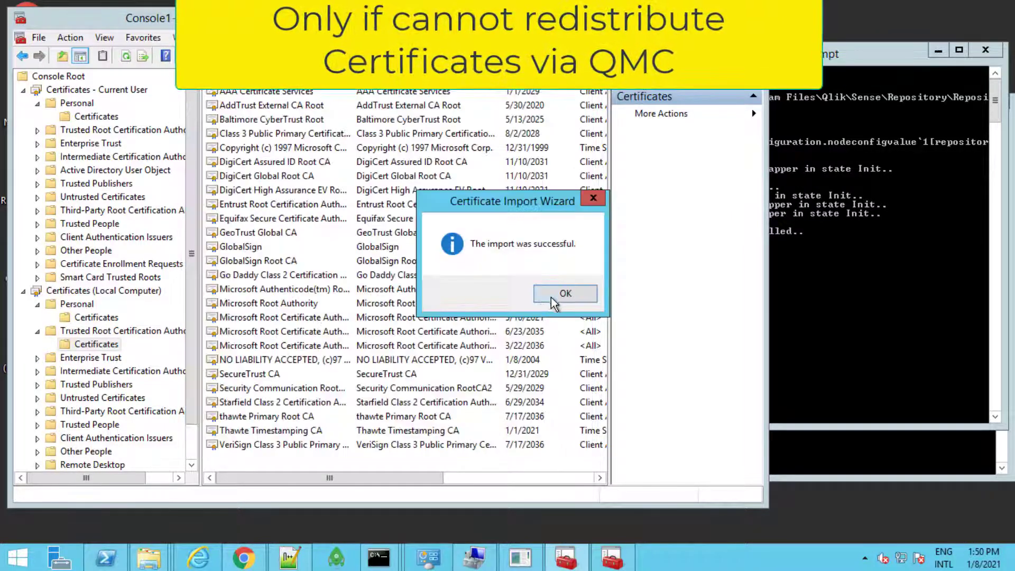
click(620, 294)
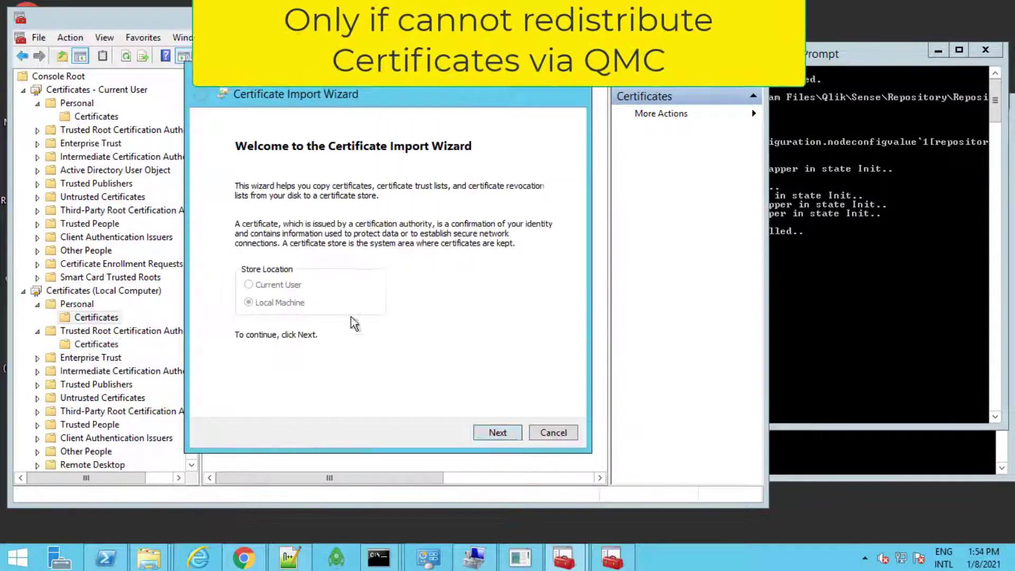
Step: Import the QlikServiceCluster certificate into the Personal store, entering its password
click(493, 430)
click(777, 394)
click(669, 475)
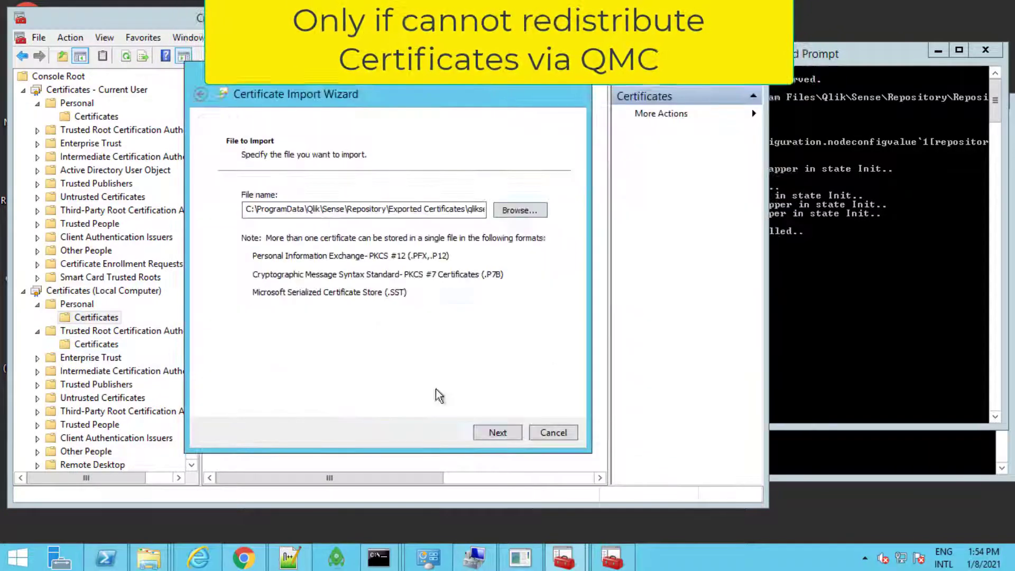
click(491, 432)
click(312, 233)
text(Password)
click(256, 324)
click(491, 432)
click(496, 432)
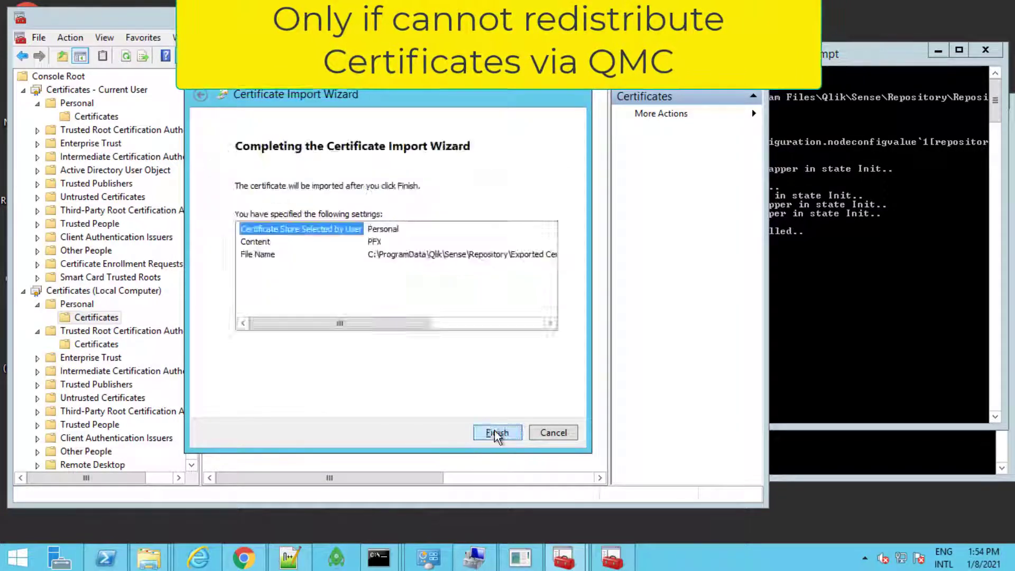
click(493, 431)
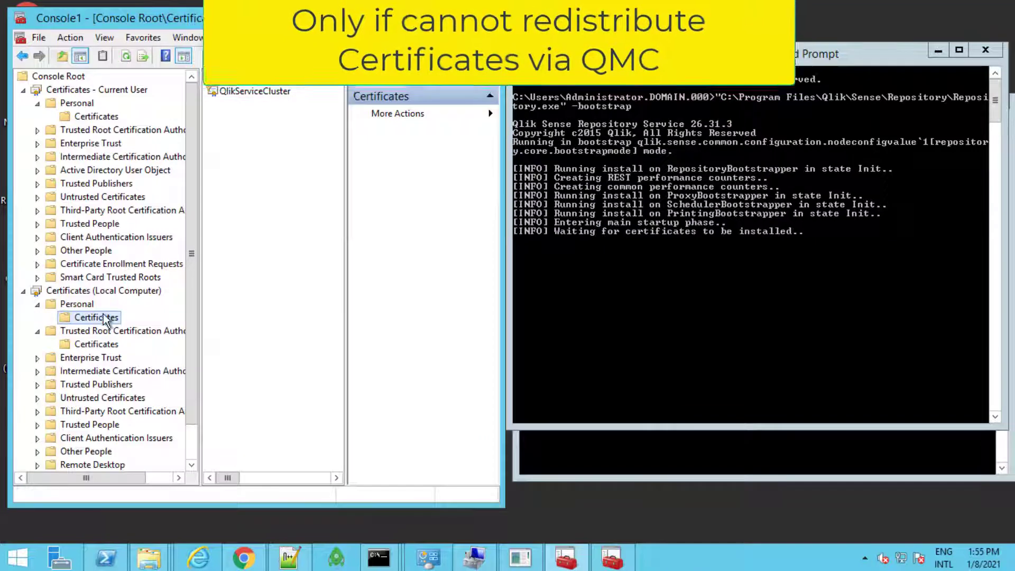
Step: Import server.pfx into the local computer's Personal store
right_click(79, 317)
mouse_move(185, 326)
click(285, 343)
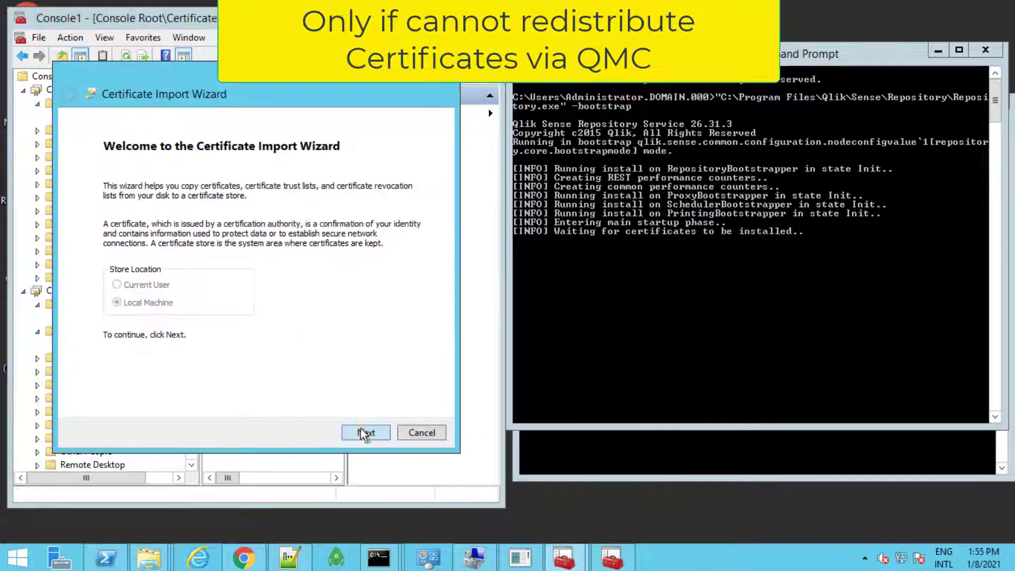
click(361, 429)
click(385, 275)
click(581, 394)
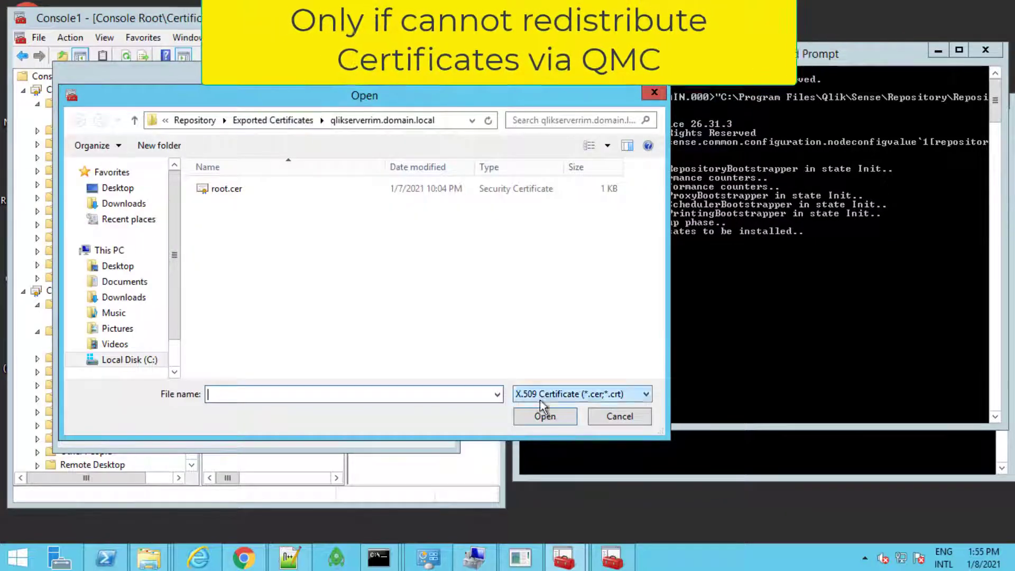
click(561, 473)
click(228, 274)
click(544, 416)
click(366, 433)
click(366, 433)
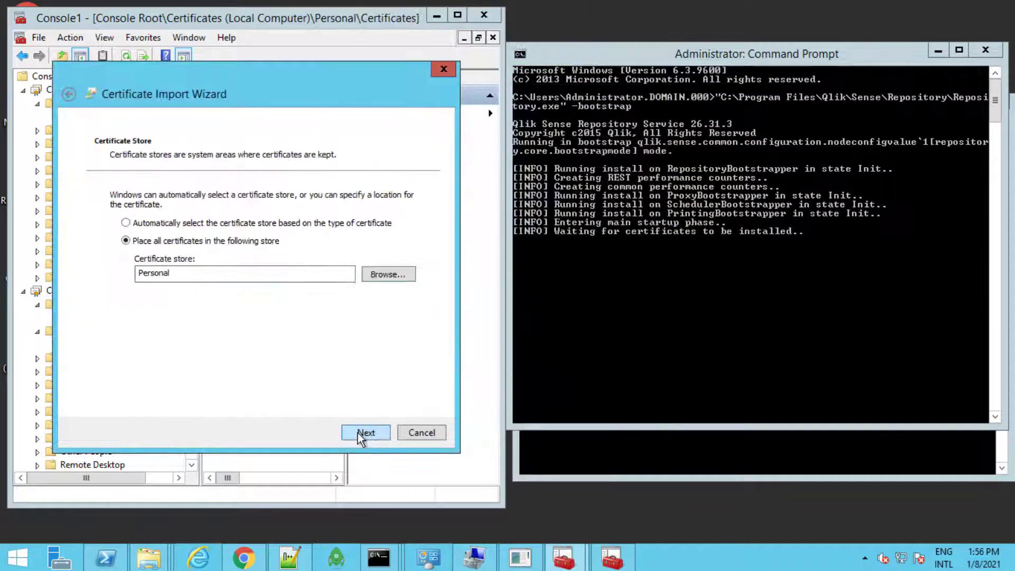
click(359, 432)
click(358, 432)
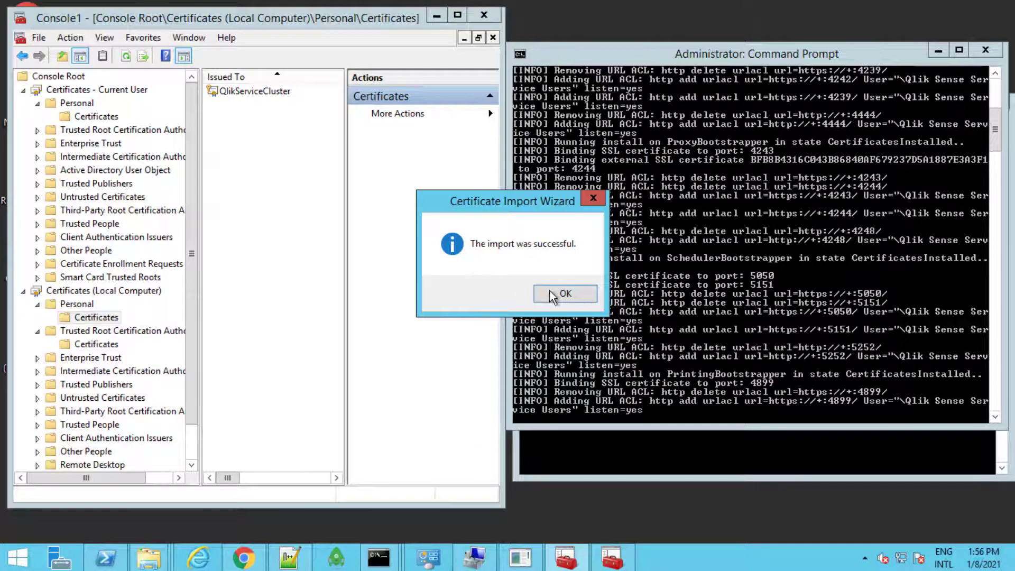
click(549, 290)
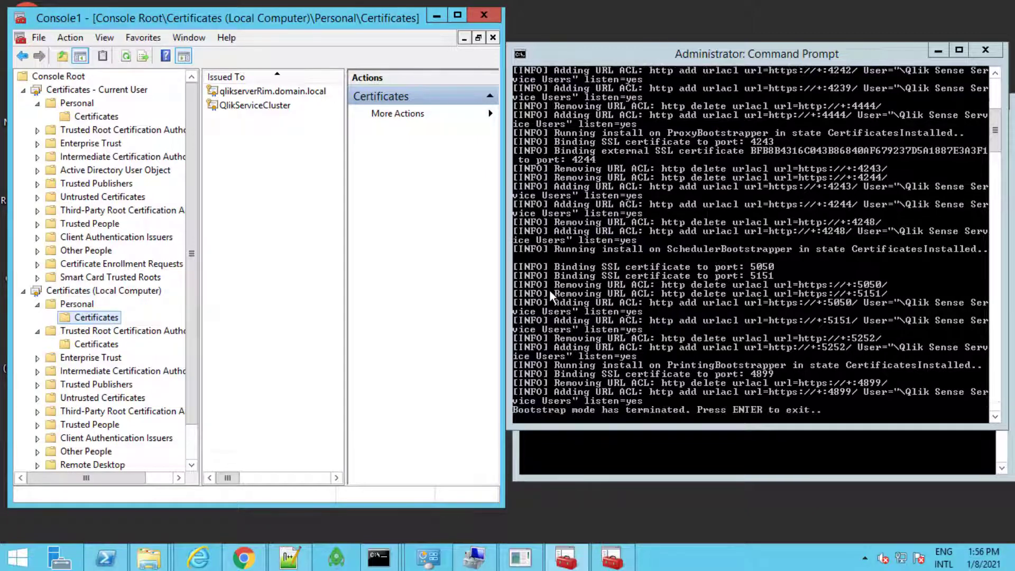
Step: Exit the finished repository bootstrap run in the command prompt
click(649, 183)
key(Return)
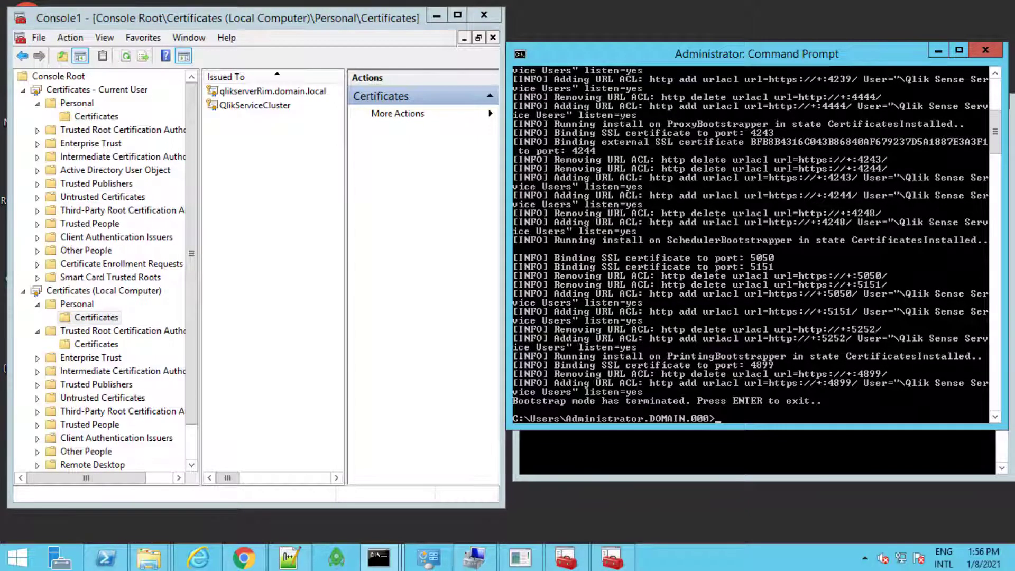
key(alt+Tab)
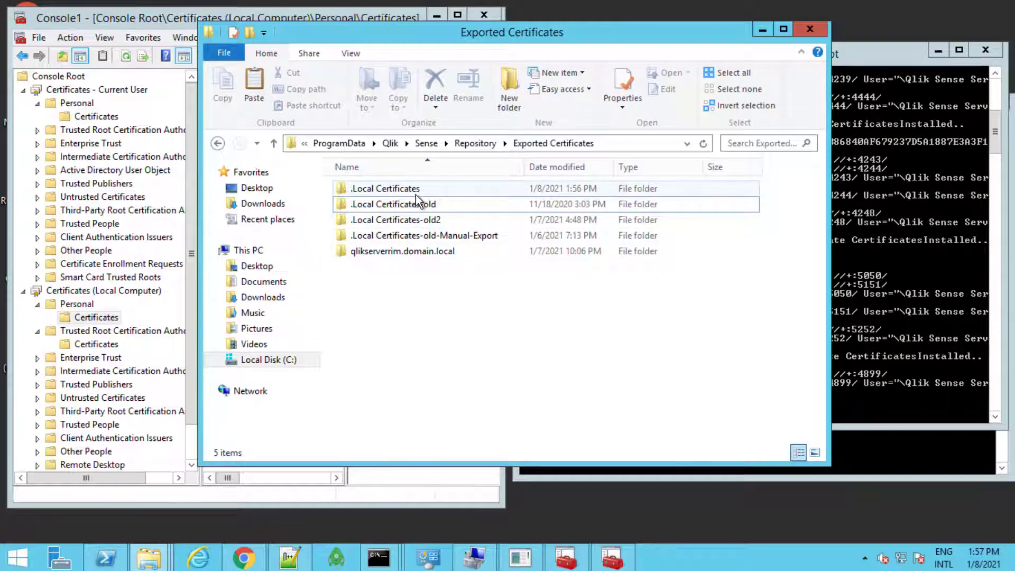
Step: Open .Local Certificates, start the Repository Service, and refresh Current User certificates to show QlikClient
click(410, 192)
double_click(410, 191)
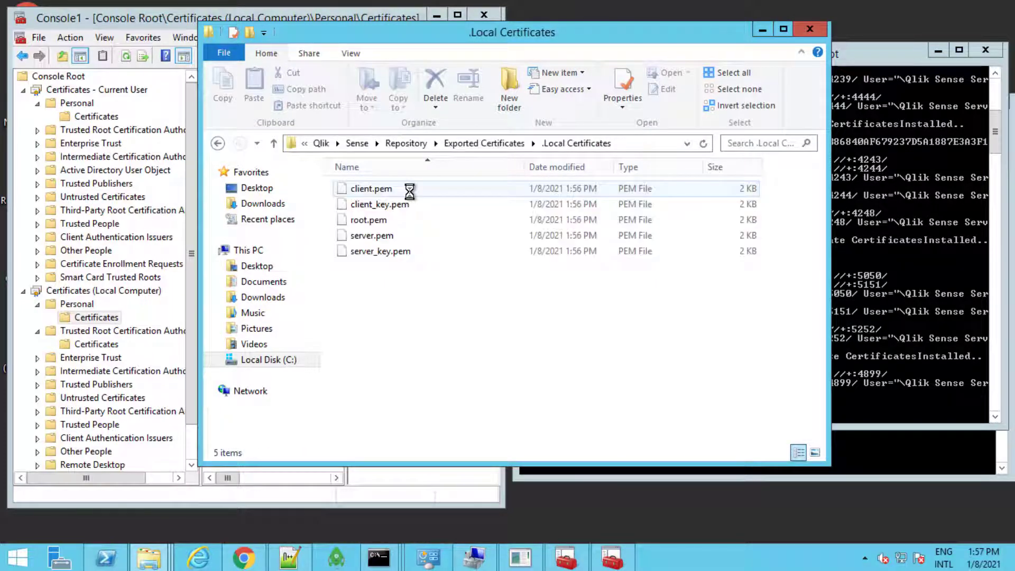
click(608, 562)
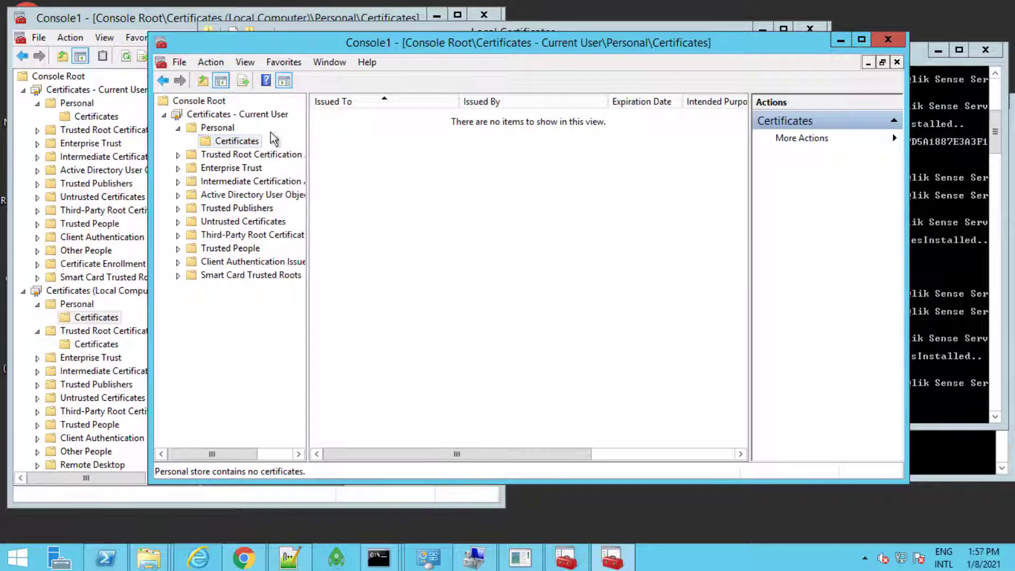
key(alt+Tab)
click(270, 77)
key(alt+Tab)
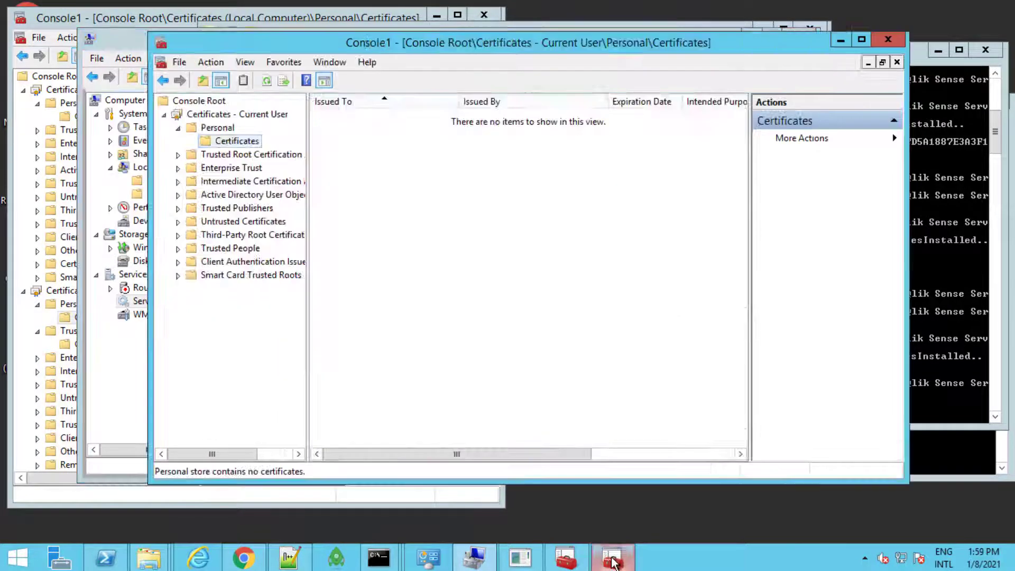
click(267, 80)
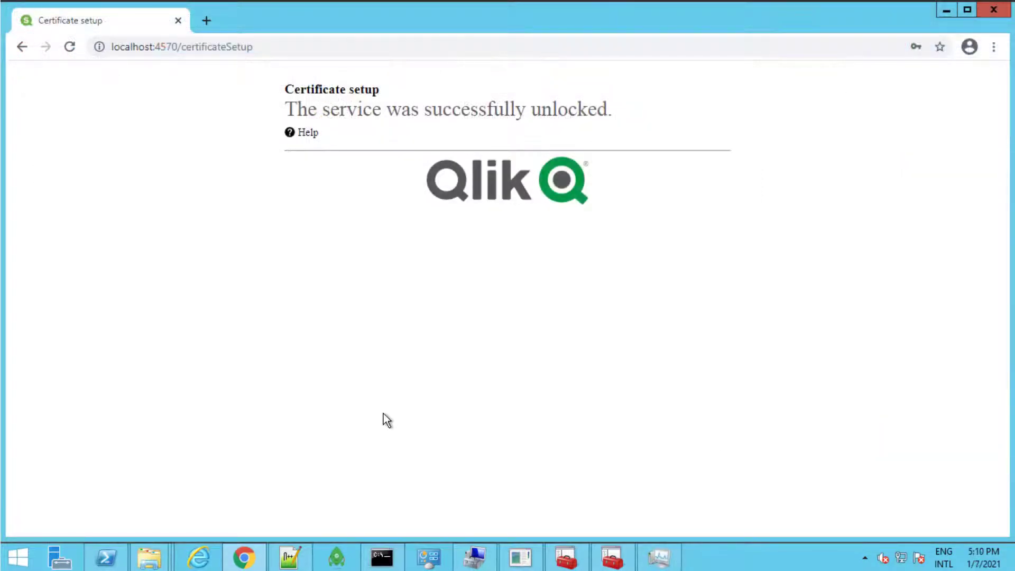
Step: Stop the Qlik Sense Service Dispatcher and rerun ping qlikcentral.domain.local
click(475, 552)
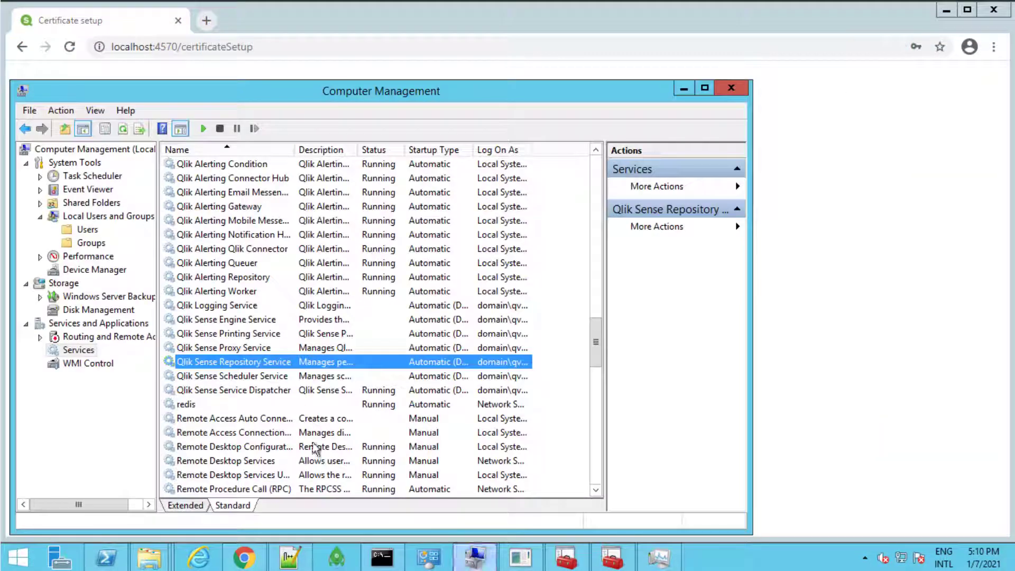
click(280, 391)
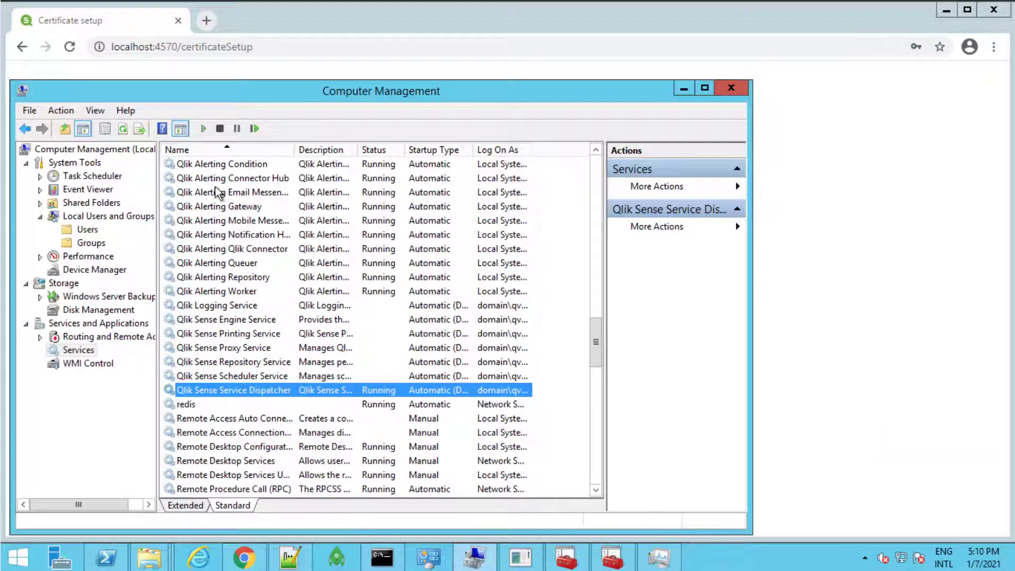
click(220, 128)
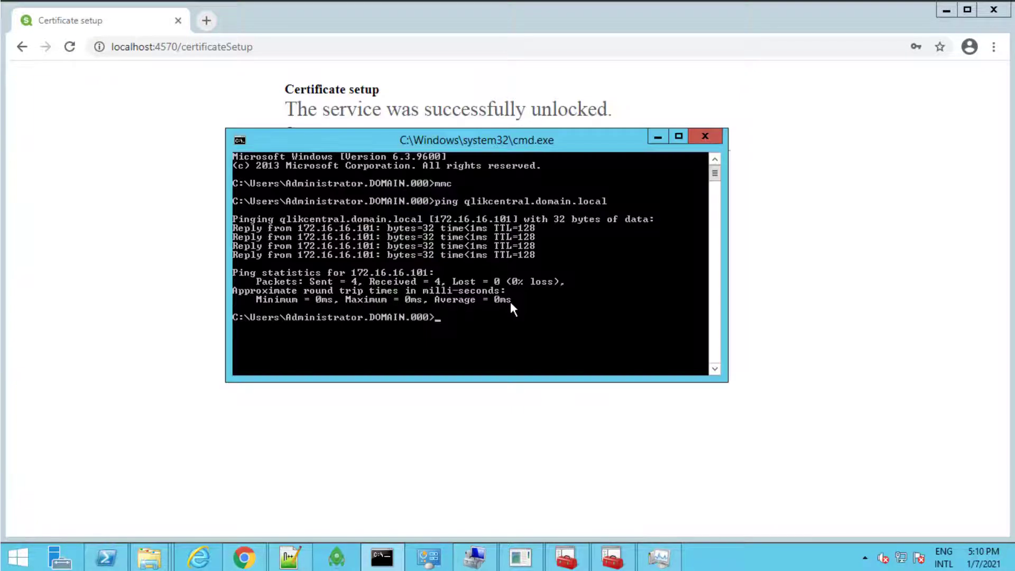
key(Up)
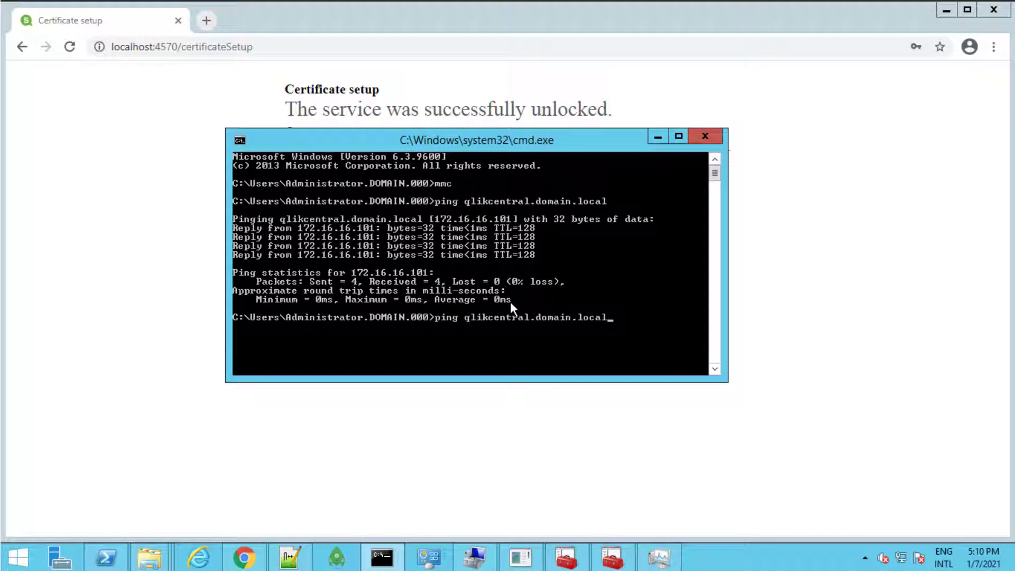
key(Return)
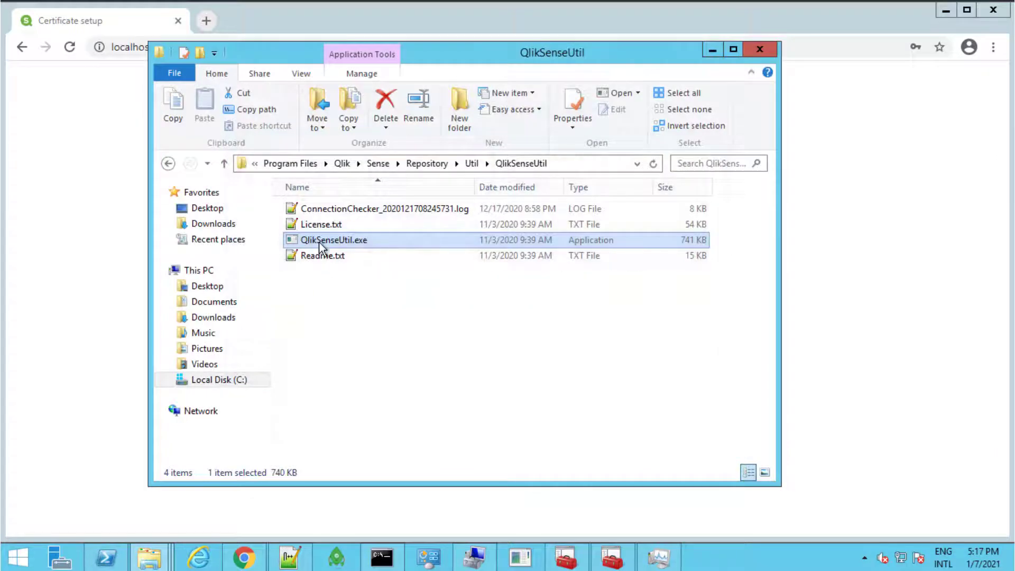
Step: Run QlikSenseUtil as administrator, read the connection strings, and replace qlikserver2 hosts with qlikCentral
right_click(318, 242)
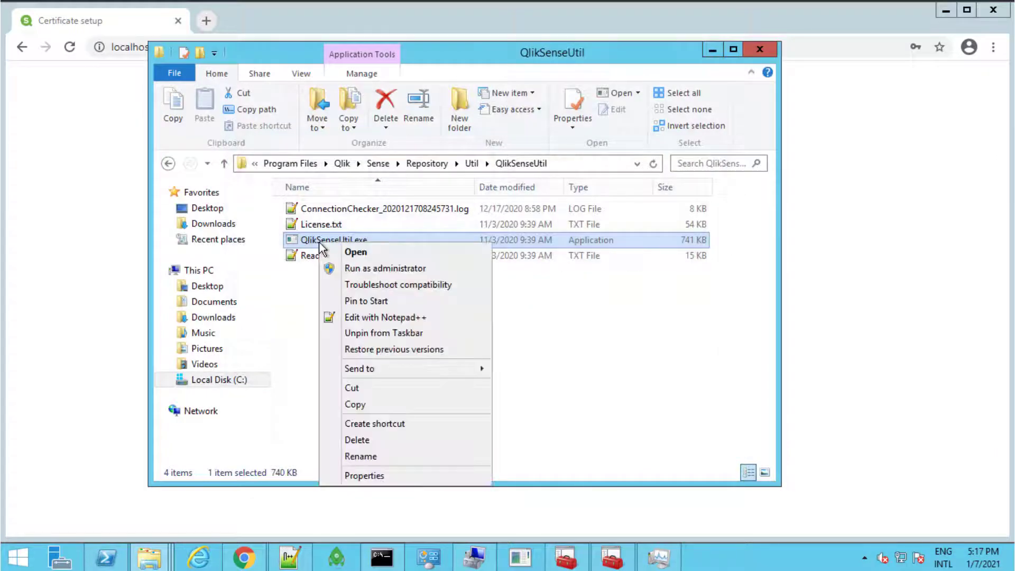
click(351, 269)
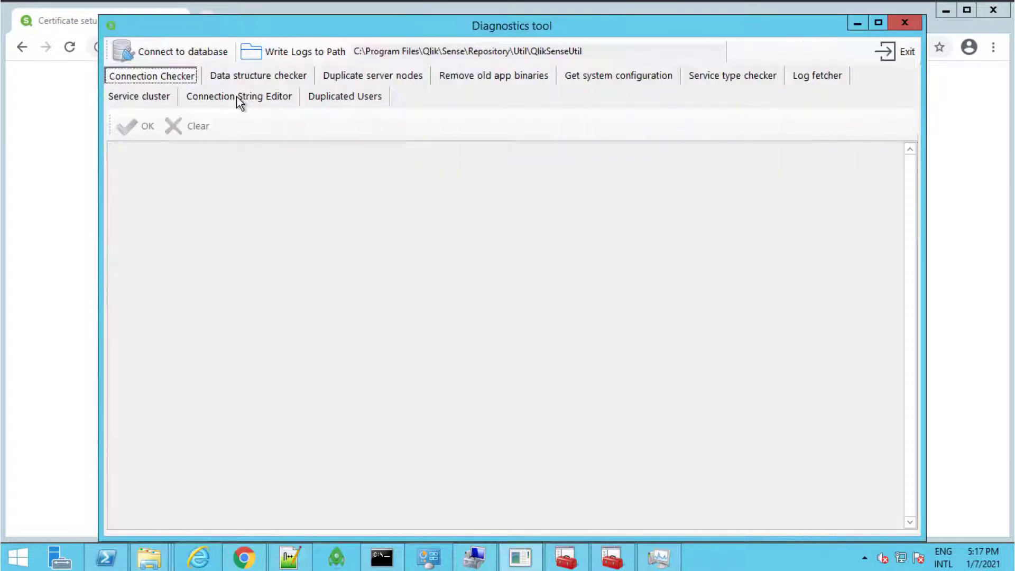
click(236, 97)
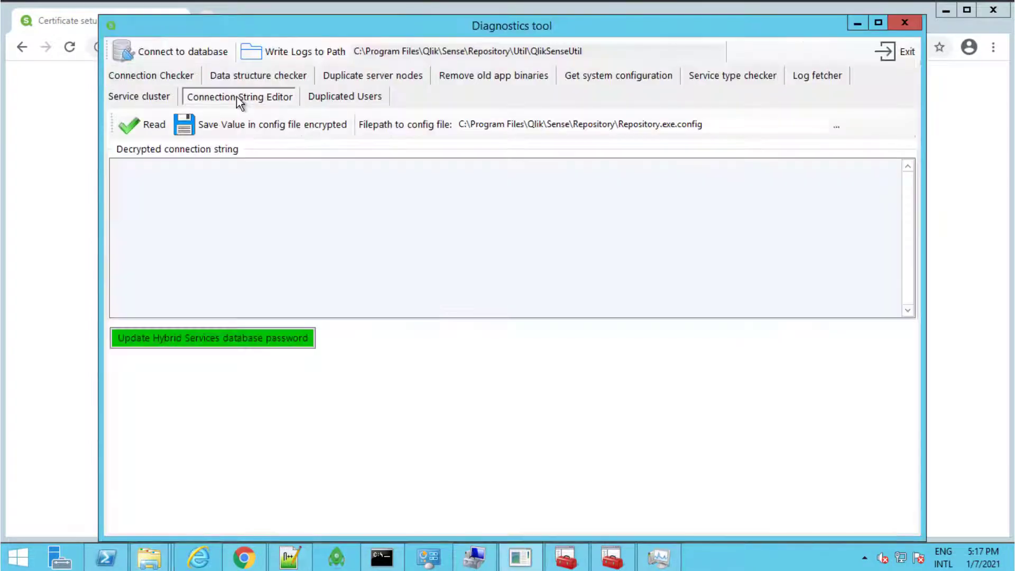
click(142, 126)
drag(447, 180, 512, 206)
text(qlikCentral)
text(qlikCentral)
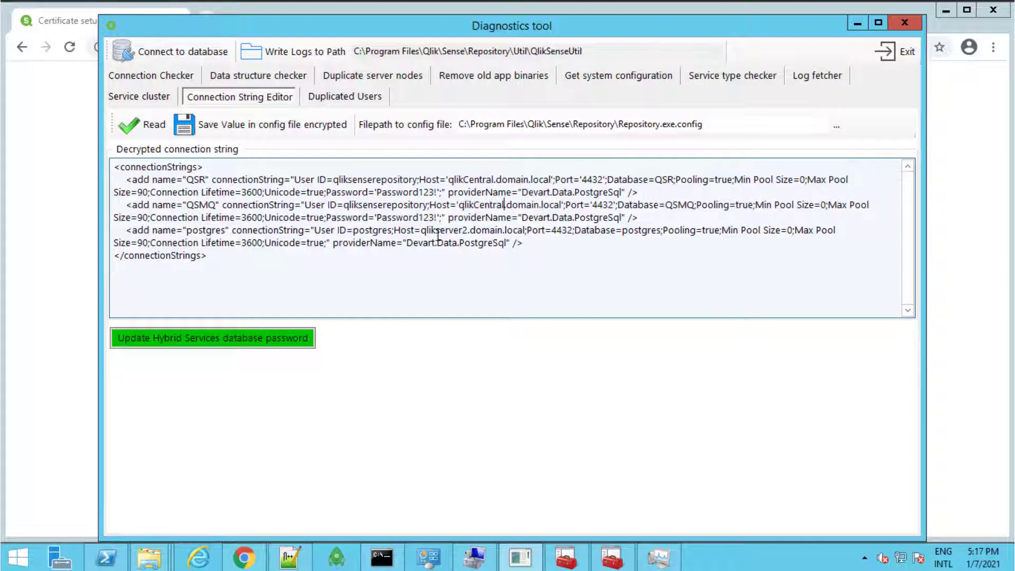
drag(436, 231, 468, 231)
text(qlikCentral)
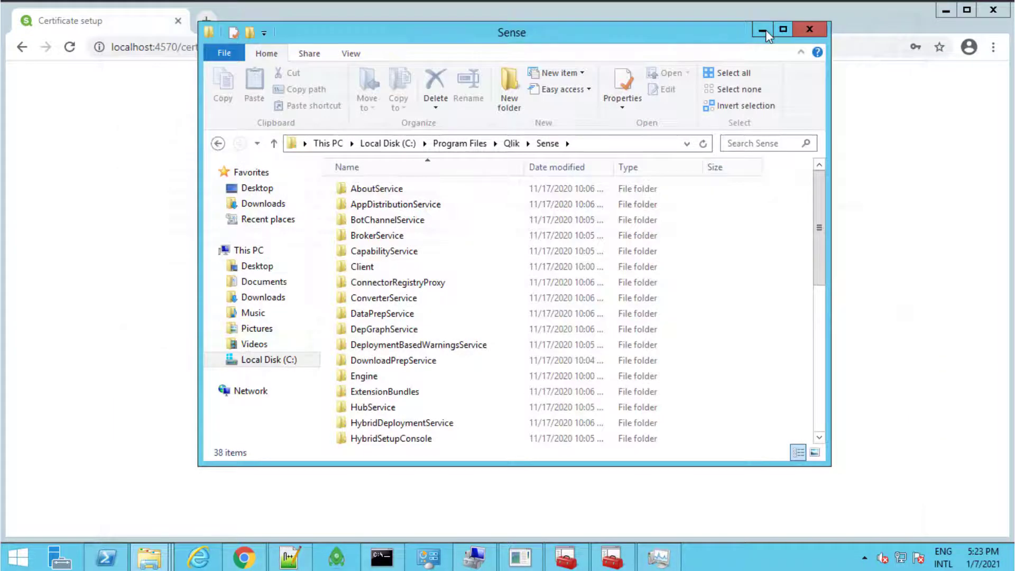
Step: Restore the Sense folder window and open appsettings.json from the Licenses folder
click(762, 30)
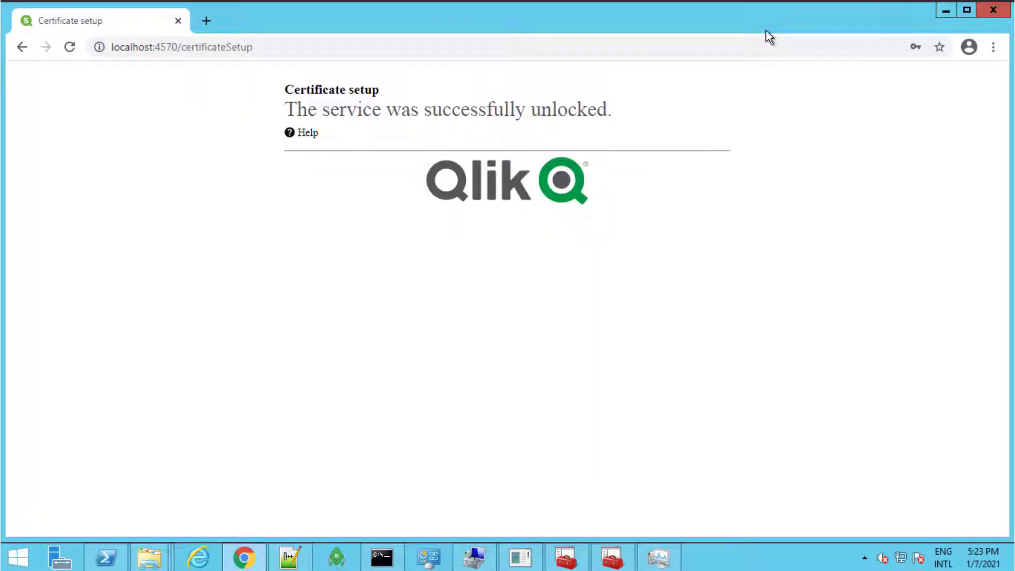
mouse_move(361, 561)
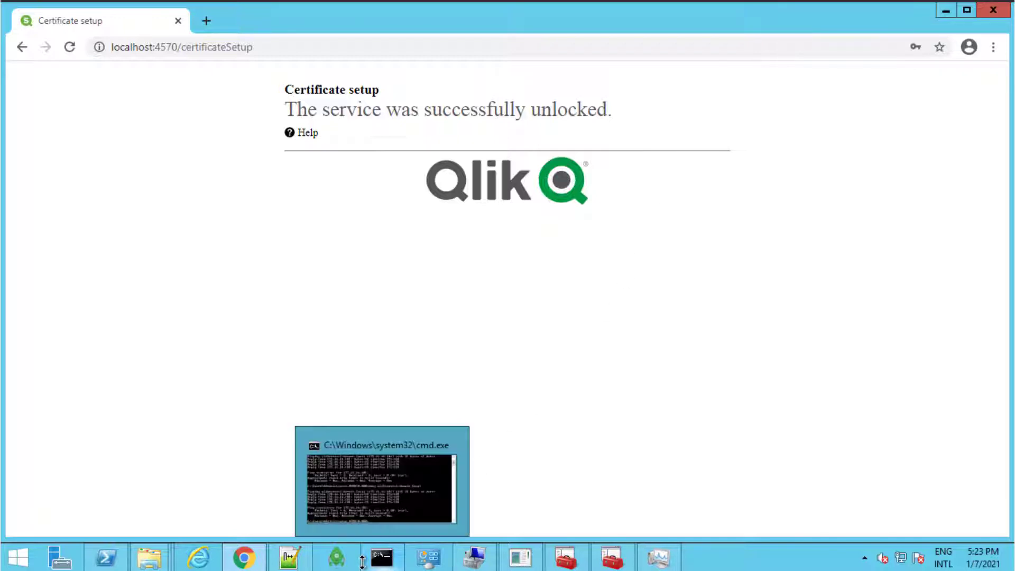
mouse_move(149, 557)
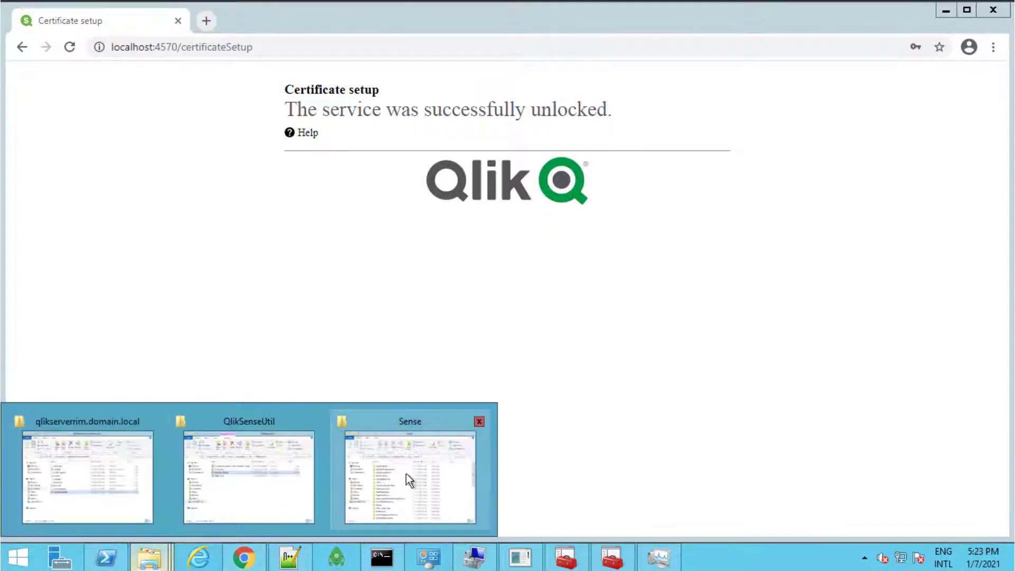
click(406, 474)
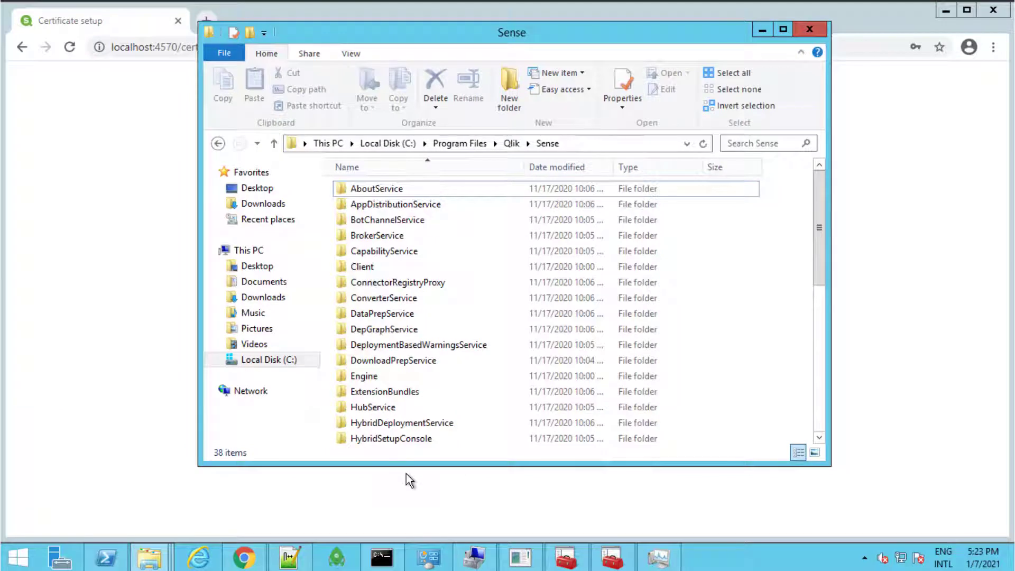
drag(817, 198, 816, 266)
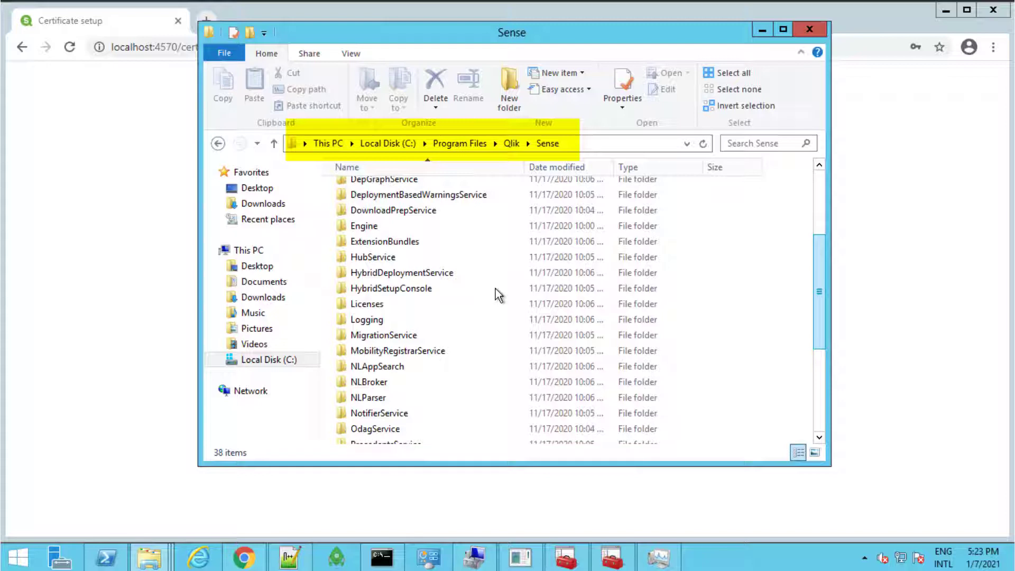
double_click(375, 307)
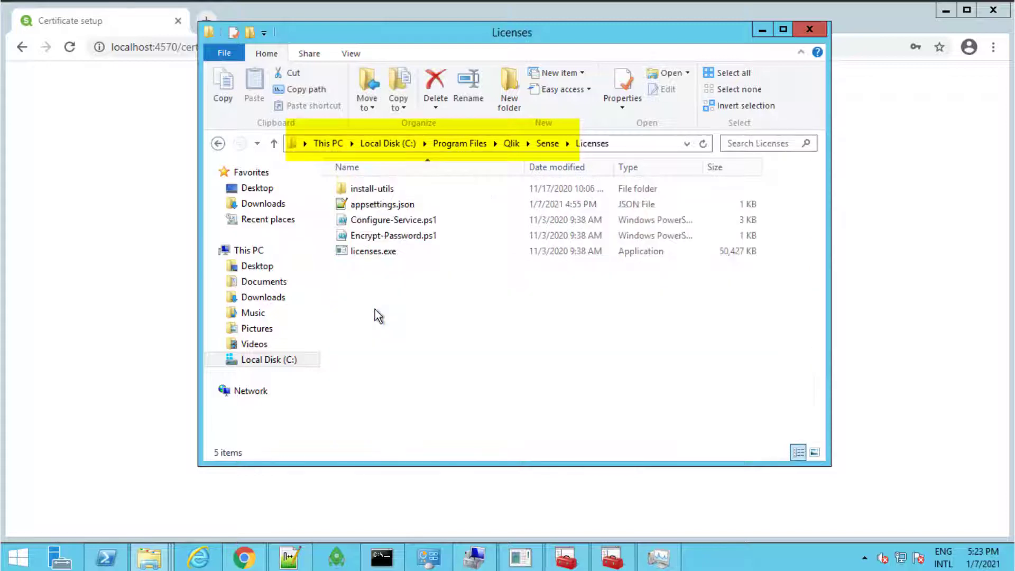
click(382, 208)
double_click(382, 208)
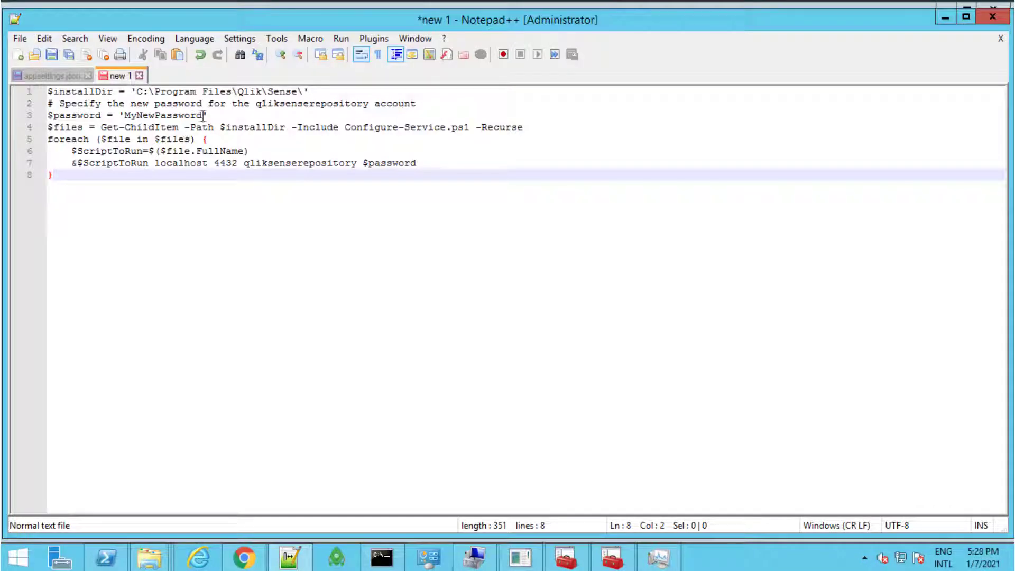
Step: Set the script's password and host qlikCentral.domain.local, then run it in PowerShell
double_click(203, 116)
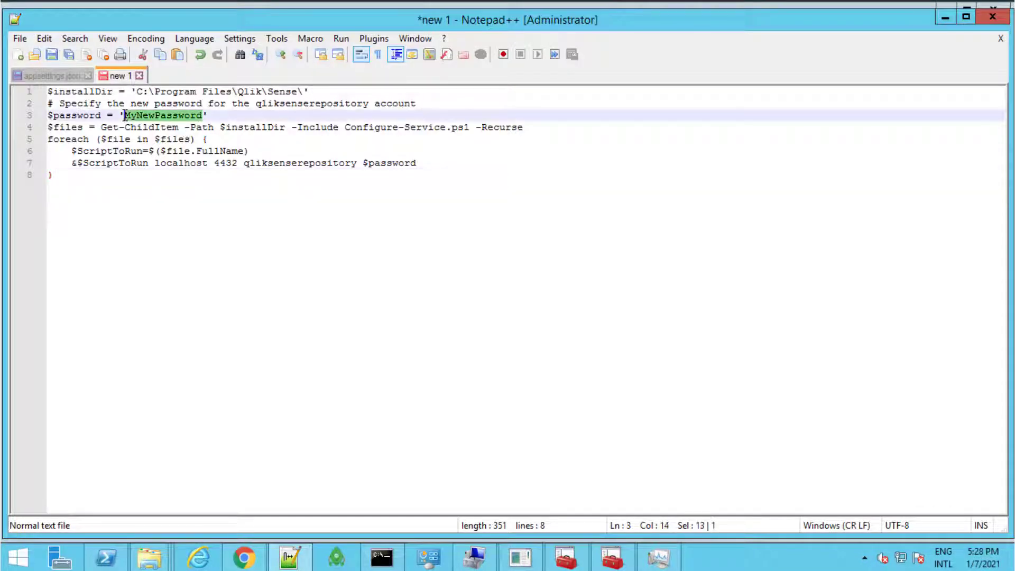
text(Passwor)
double_click(156, 163)
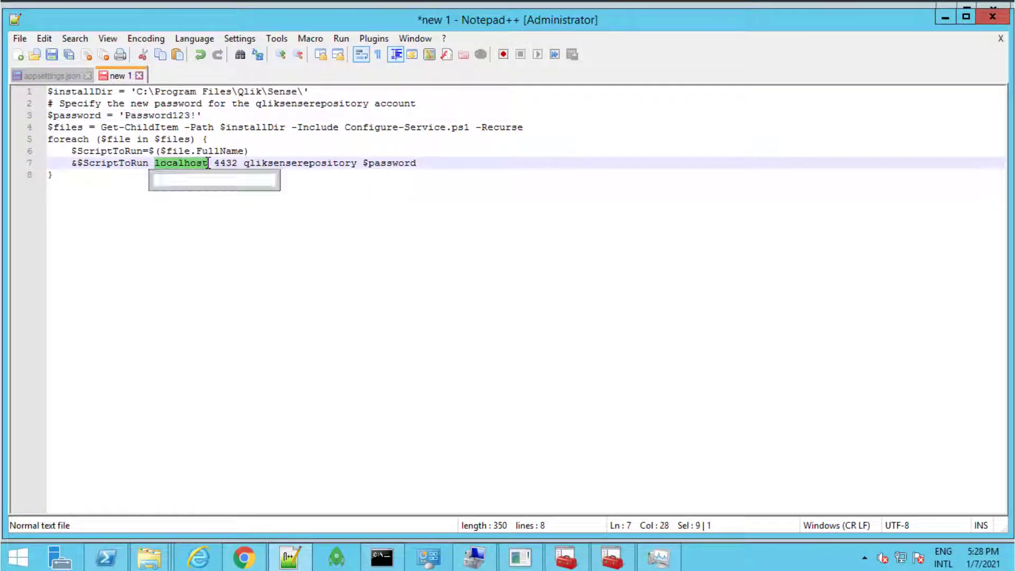
text(qlikCentral.domain.local)
key(ctrl+a)
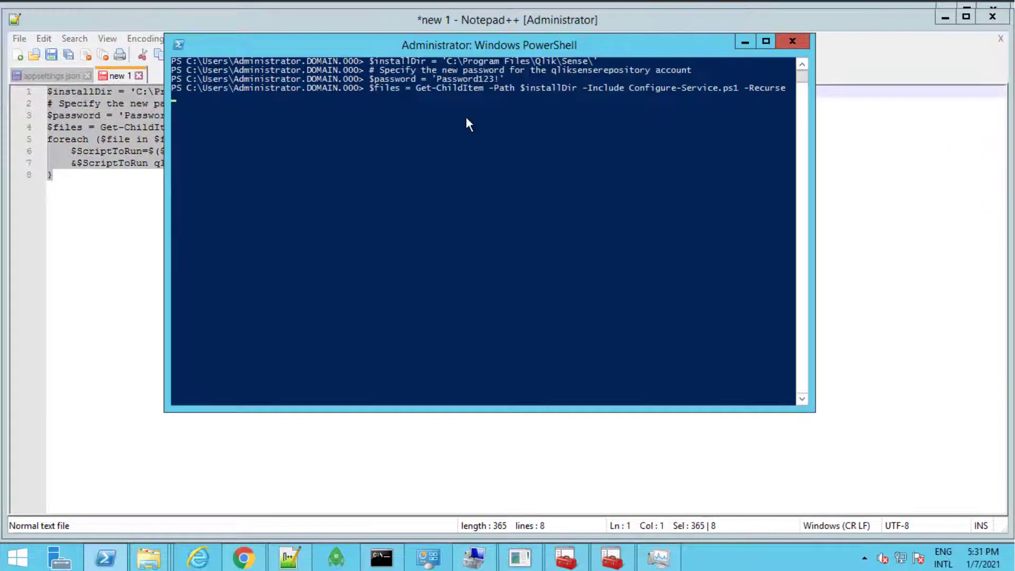
key(Return)
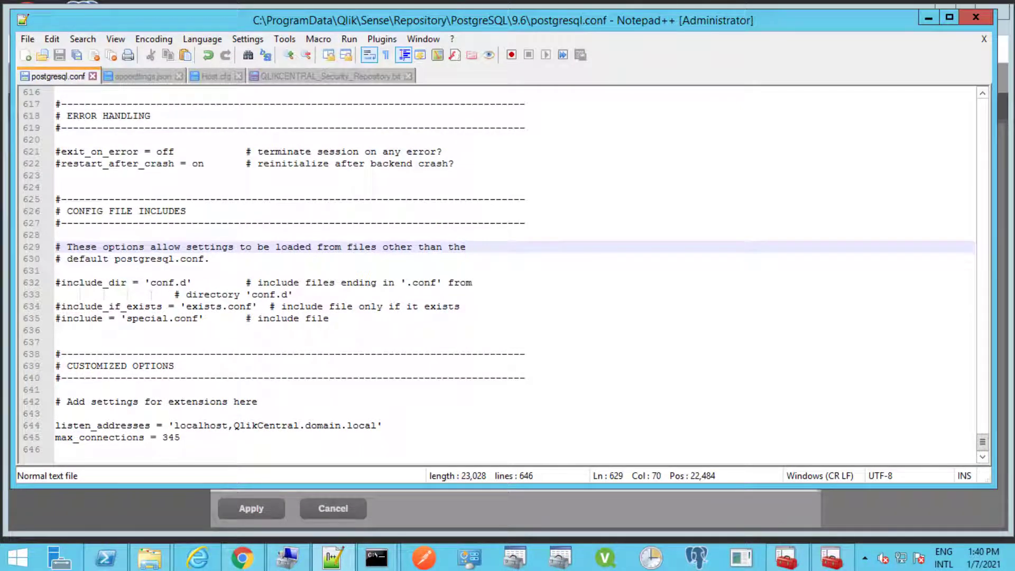
Step: Change listen_addresses on line 644 of postgresql.conf to '*' and save the file
click(86, 426)
drag(56, 425, 352, 427)
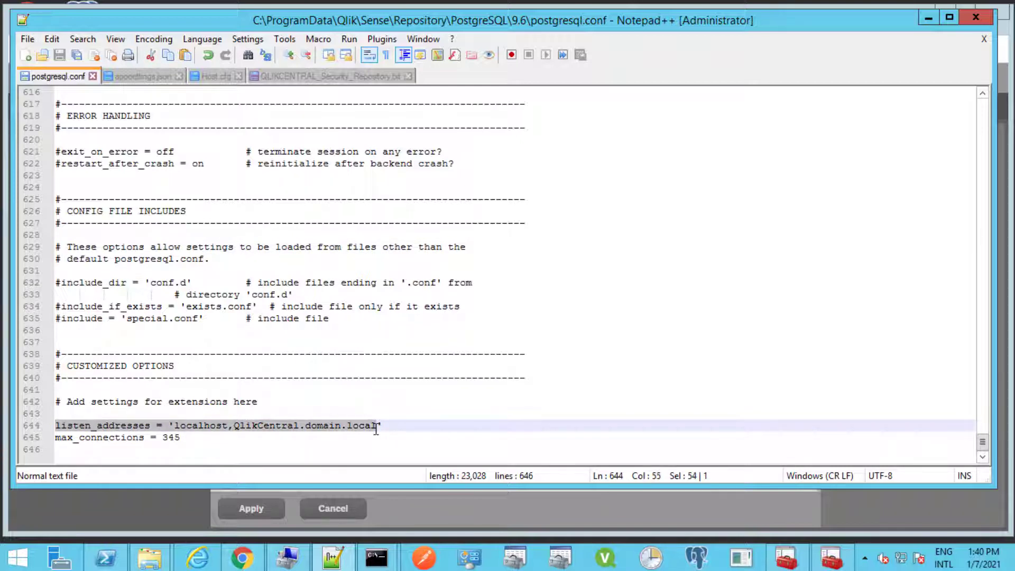
click(298, 446)
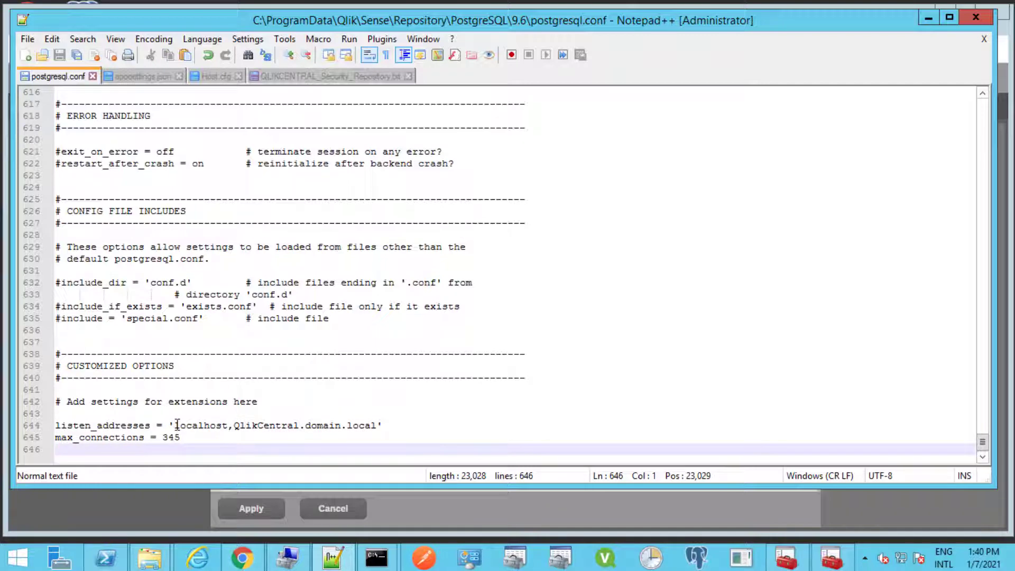
double_click(254, 427)
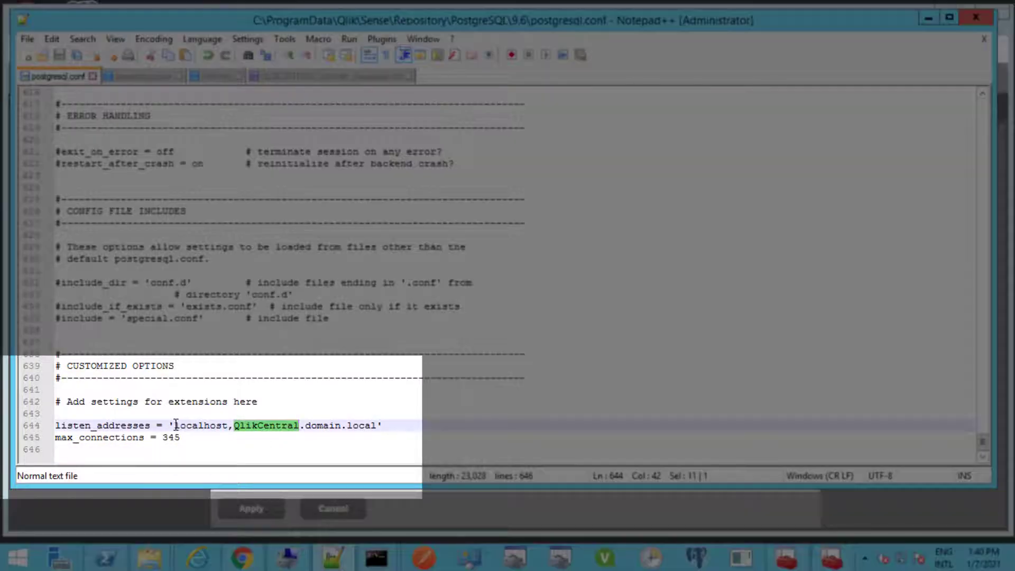
drag(176, 425, 379, 424)
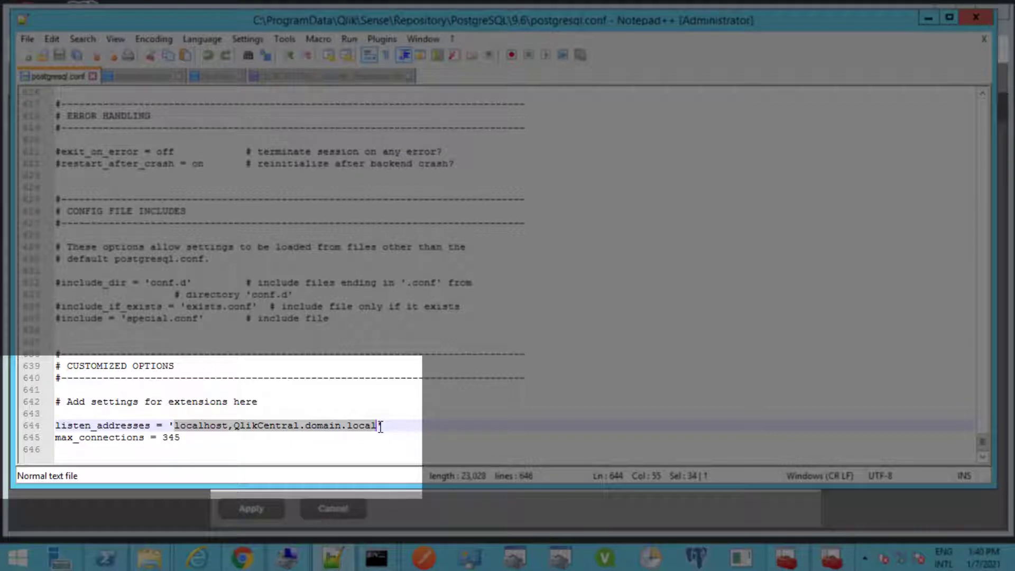
text(*)
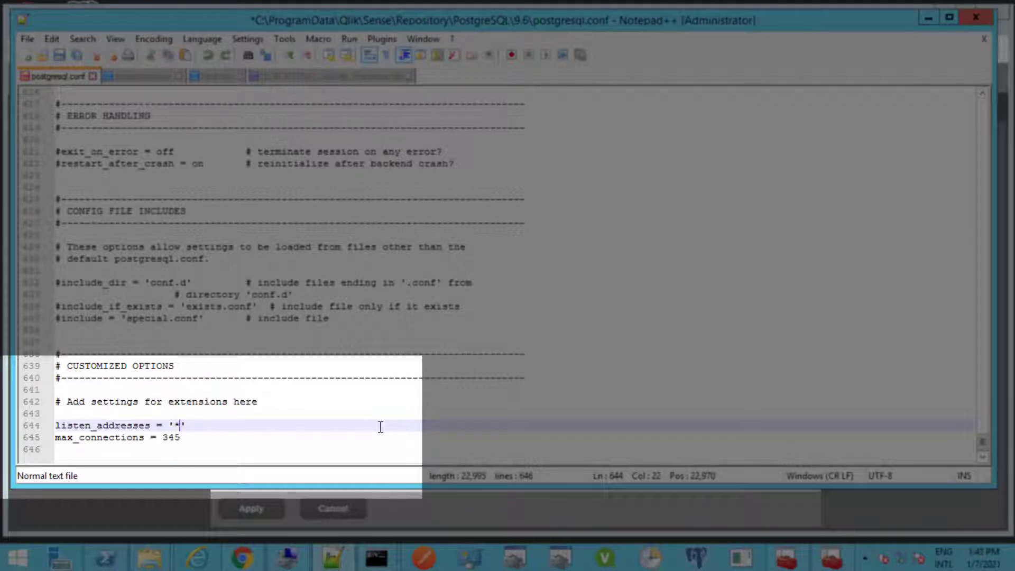
click(58, 58)
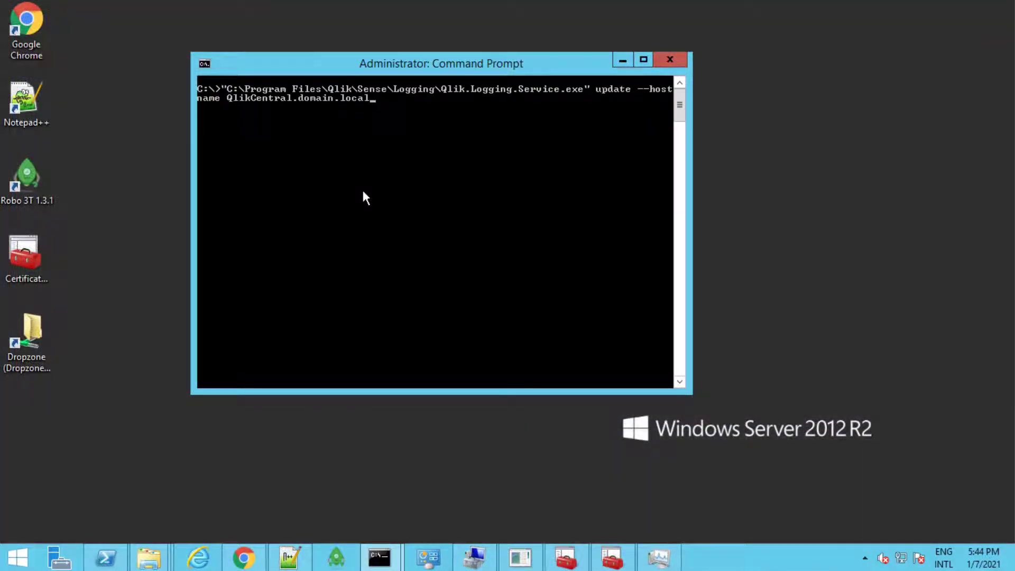
Step: Run the logging hostname update, then start the Dispatcher, Repository and Proxy services
key(Return)
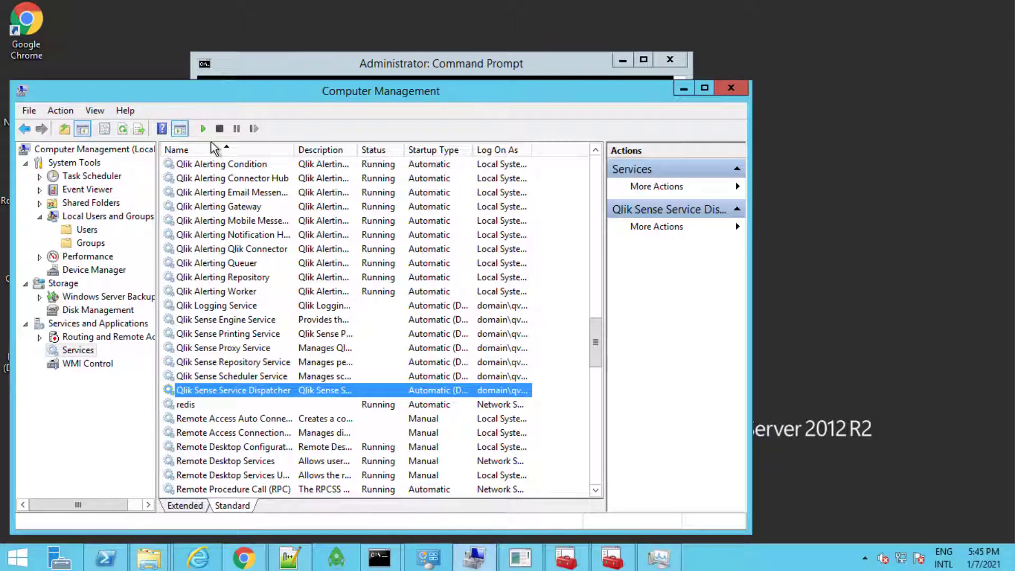
click(202, 128)
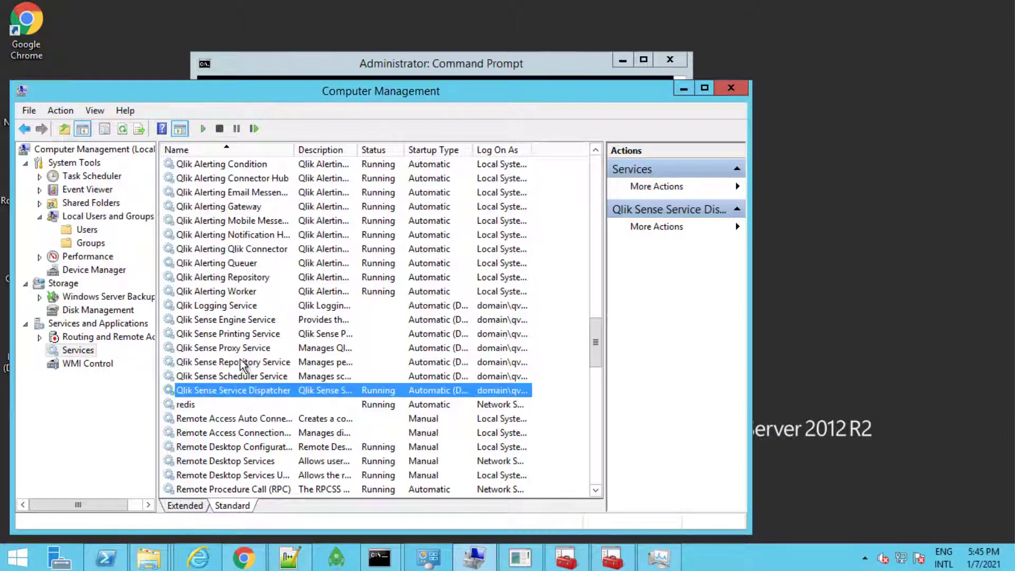
right_click(242, 362)
click(264, 368)
right_click(234, 348)
click(257, 354)
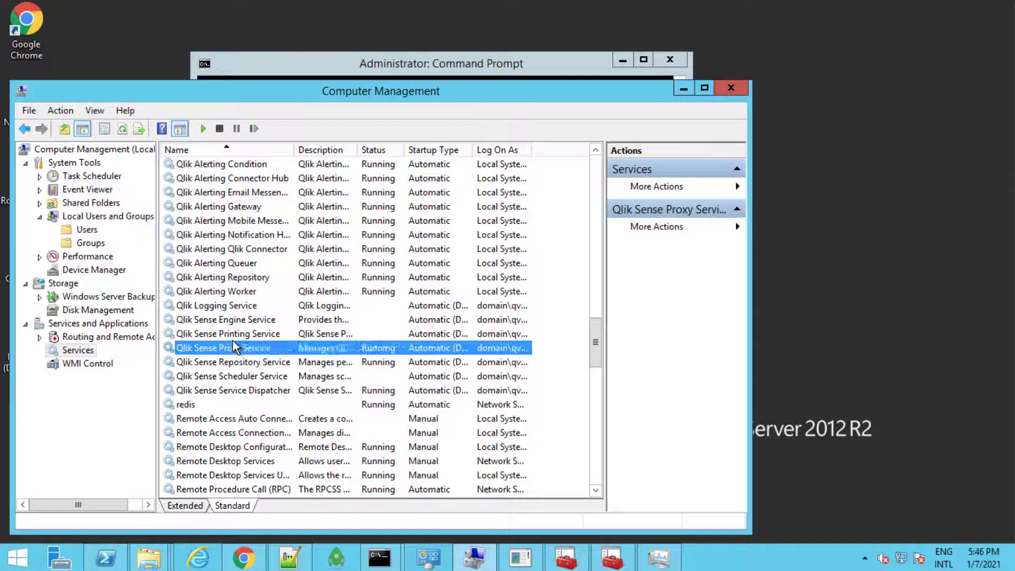
Step: Start the Qlik Sense Printing, Engine, Scheduler and Logging services
right_click(232, 334)
click(257, 340)
right_click(233, 320)
click(257, 326)
right_click(267, 375)
click(285, 385)
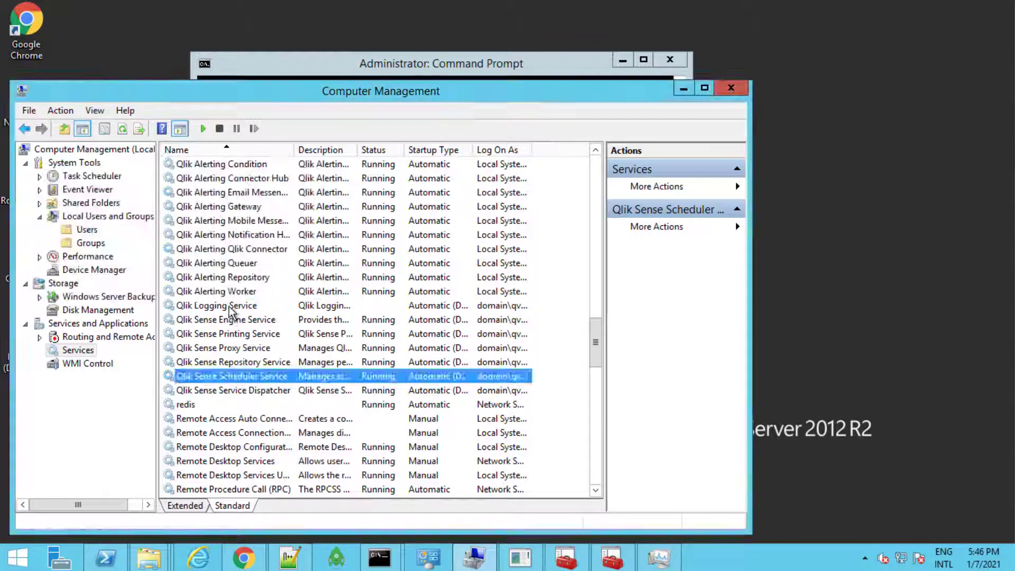
right_click(230, 306)
click(253, 313)
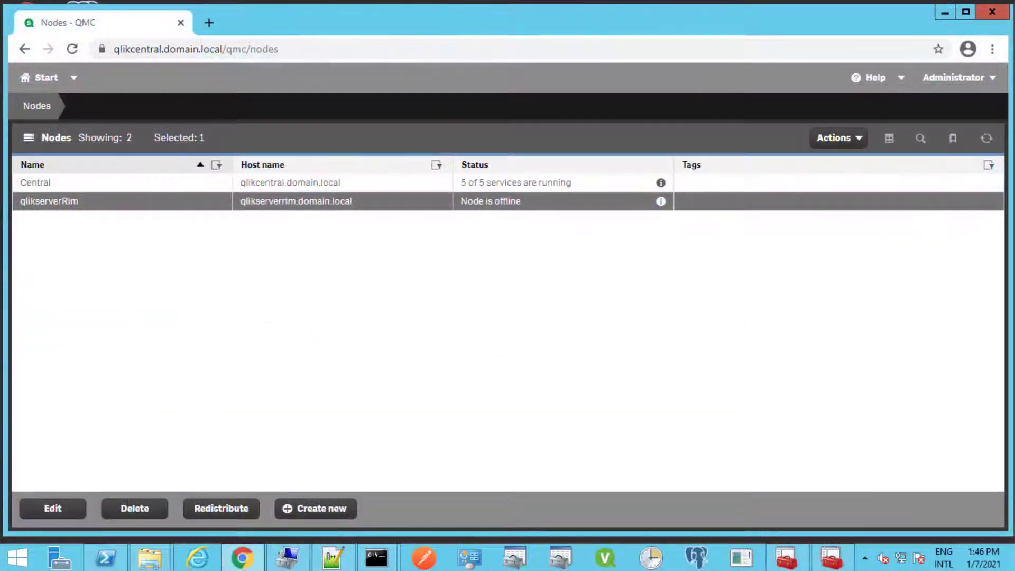
Step: Add the qlikserverRim node as a load balancing server for the qlikserverRim Proxy virtual proxy and apply
mouse_move(661, 202)
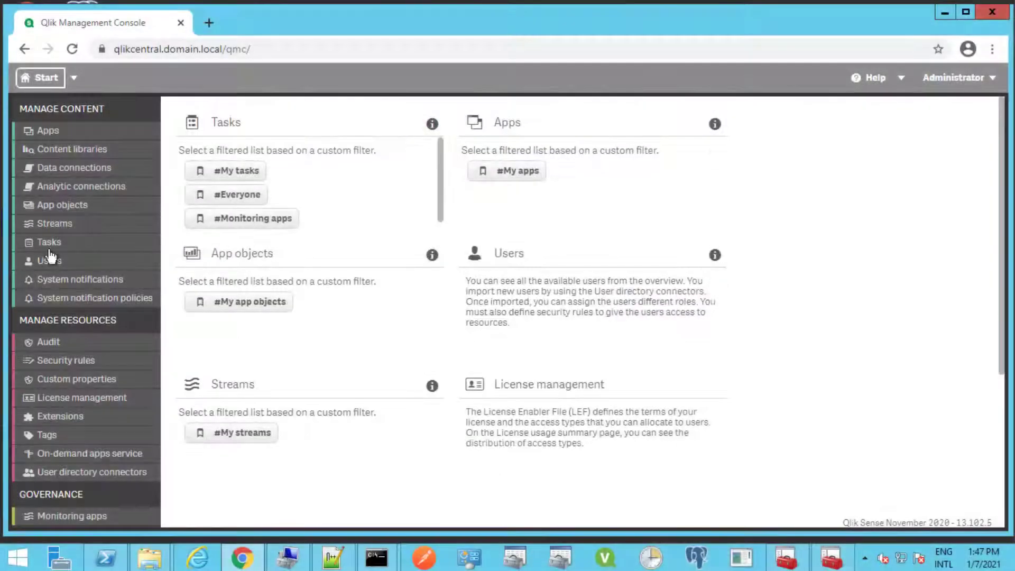
scroll(51, 439, down, 4)
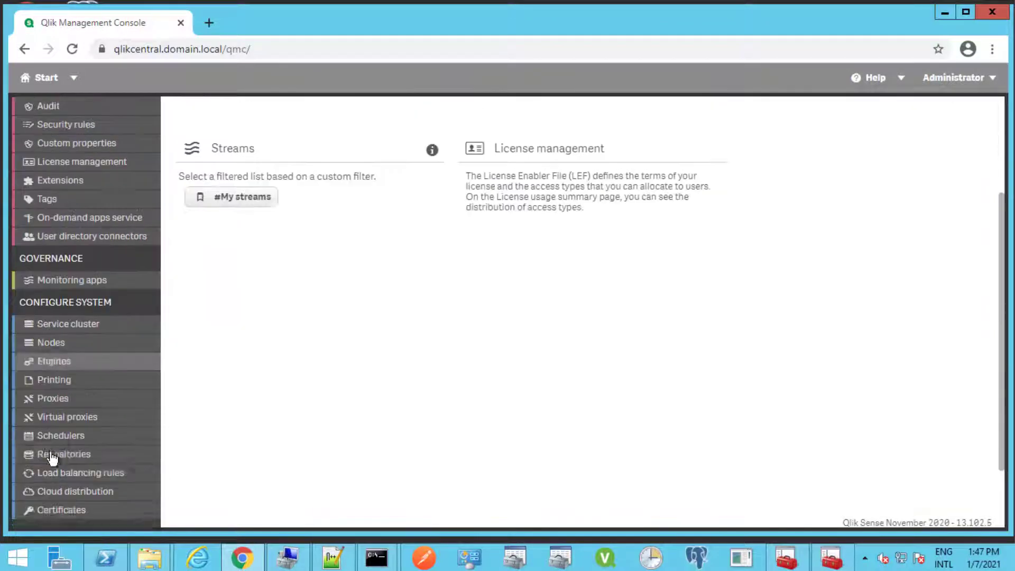
click(59, 420)
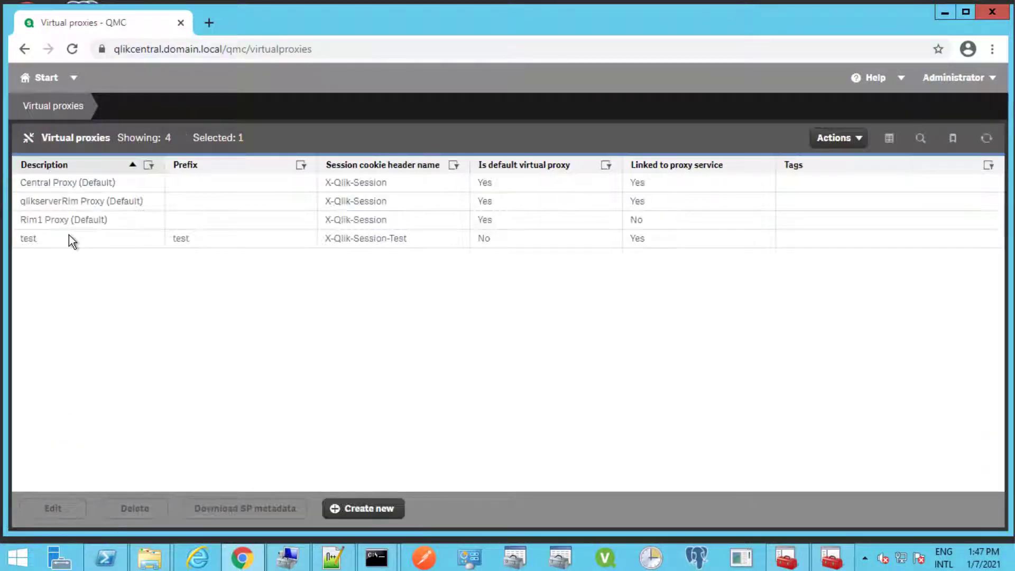
double_click(65, 205)
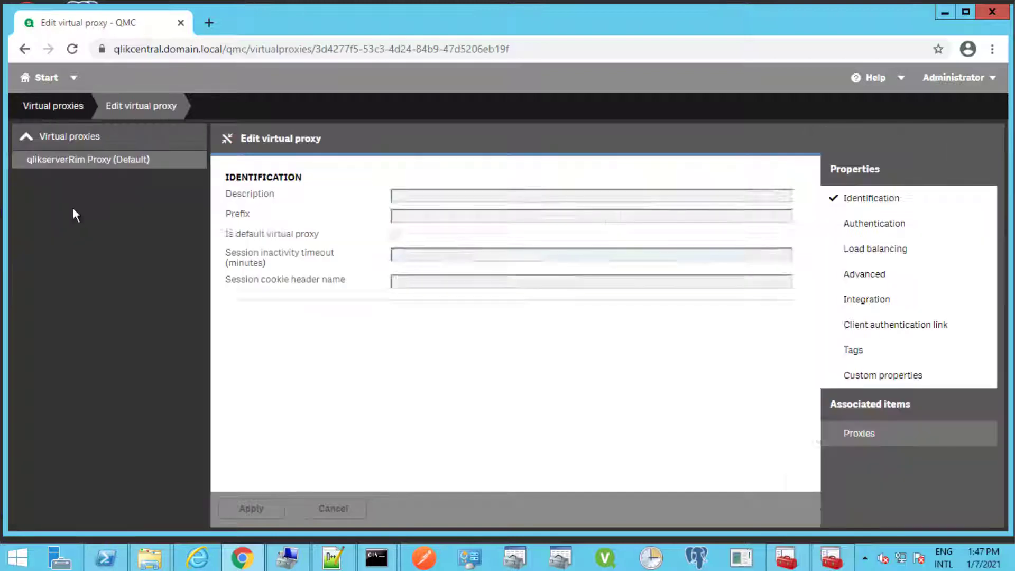
scroll(458, 408, down, 1)
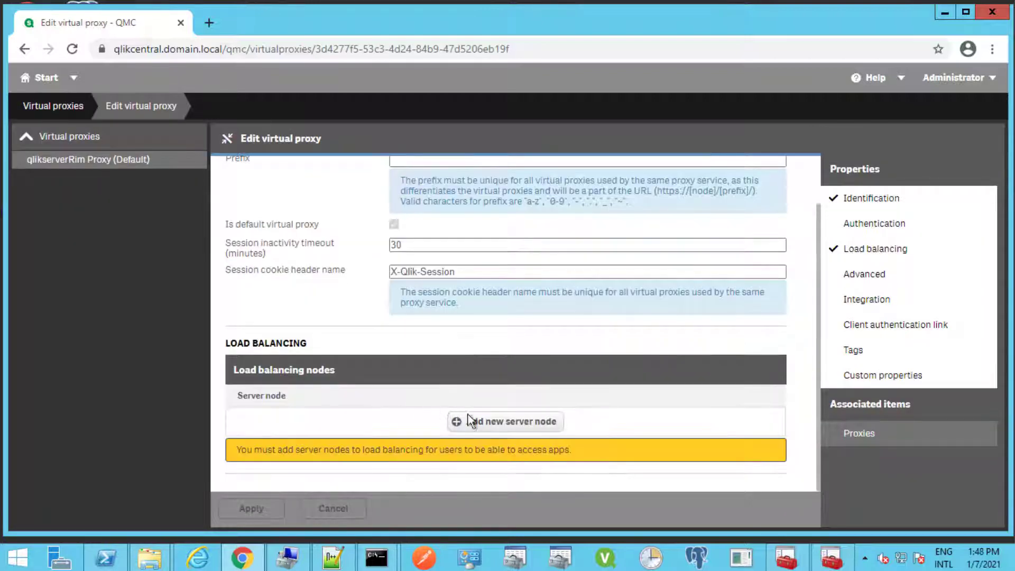
click(494, 422)
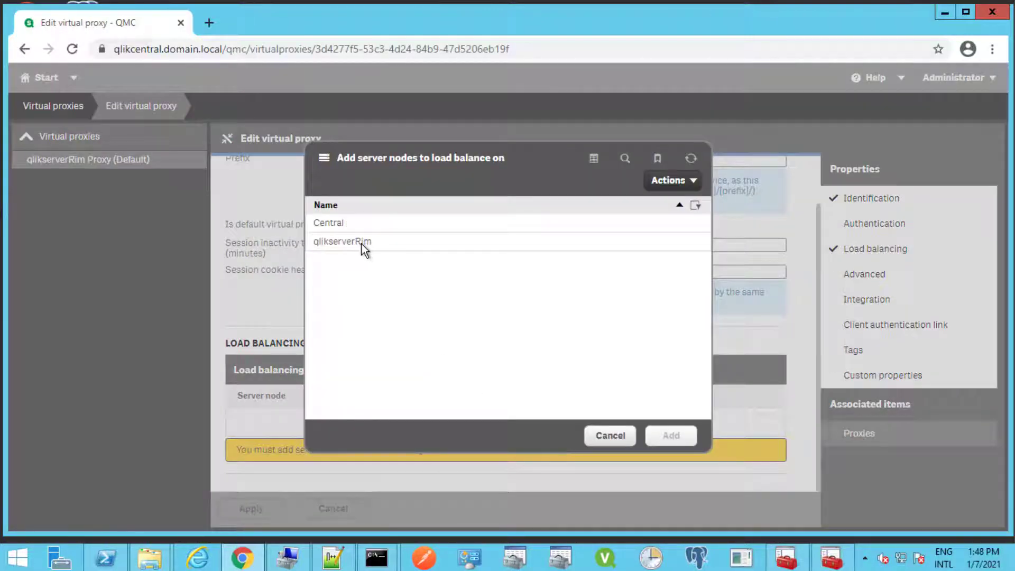
click(360, 243)
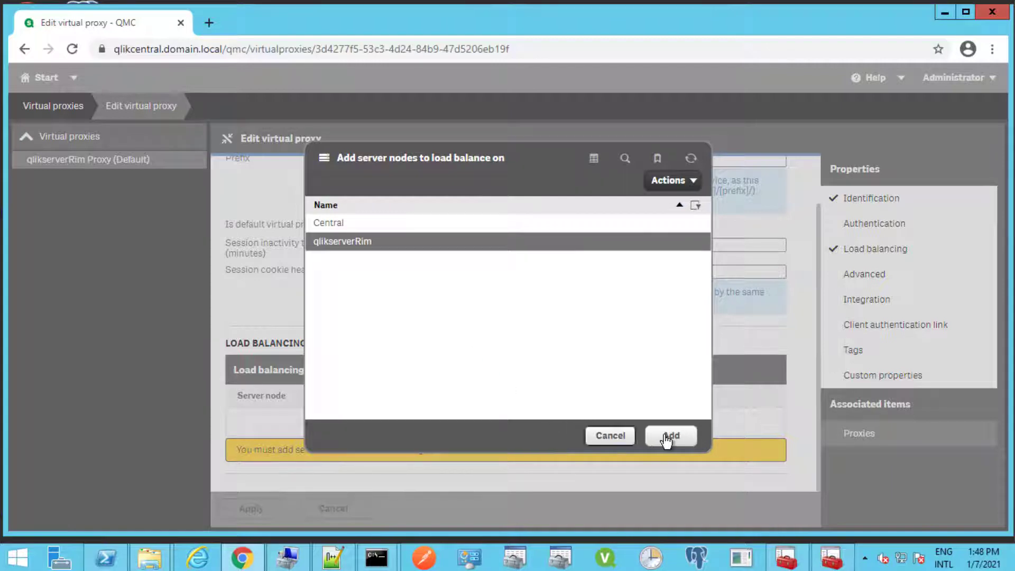
click(666, 438)
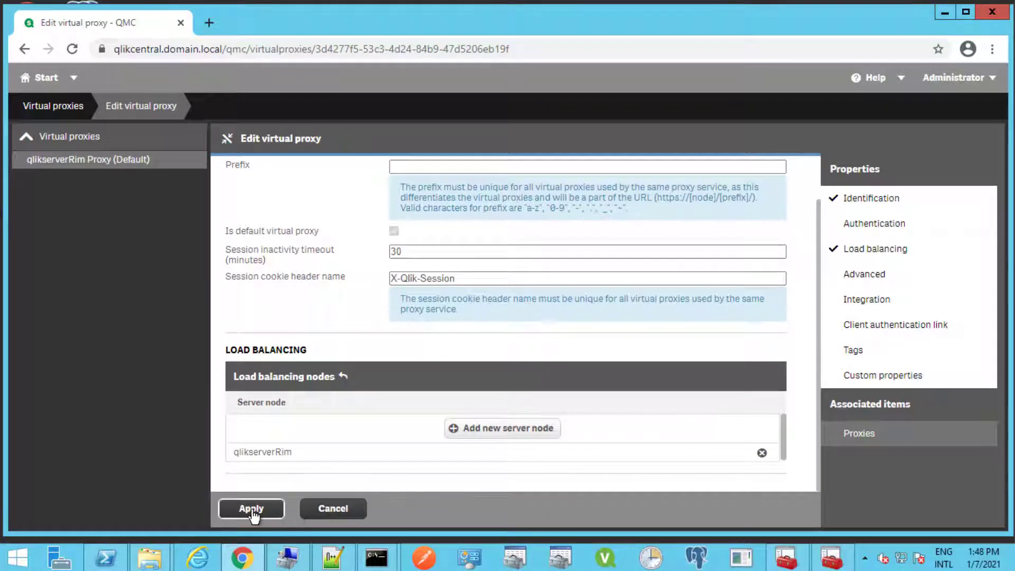
click(252, 510)
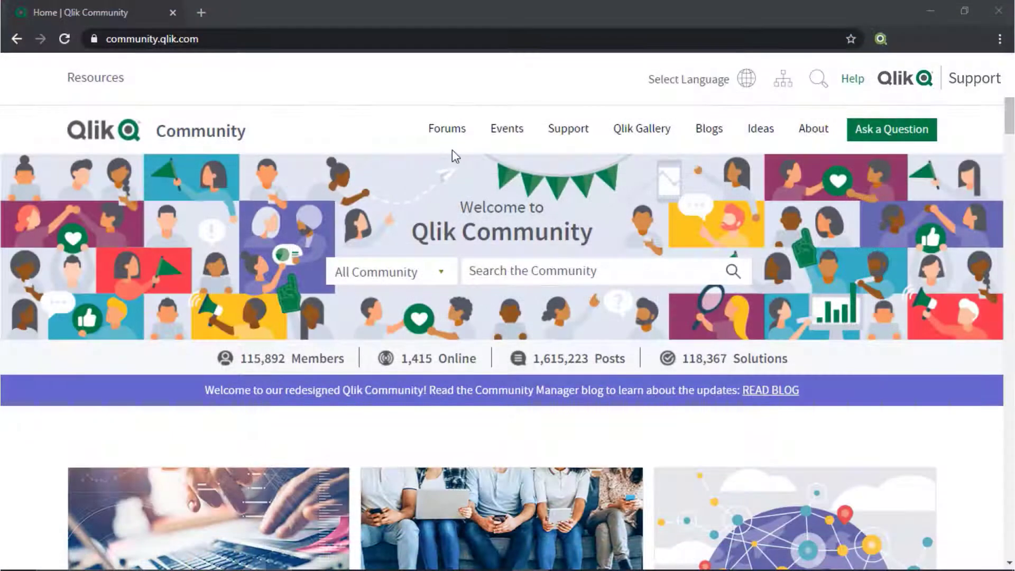
Step: Search Qlik Community for 'Qlik Sense Log Files'
mouse_move(455, 145)
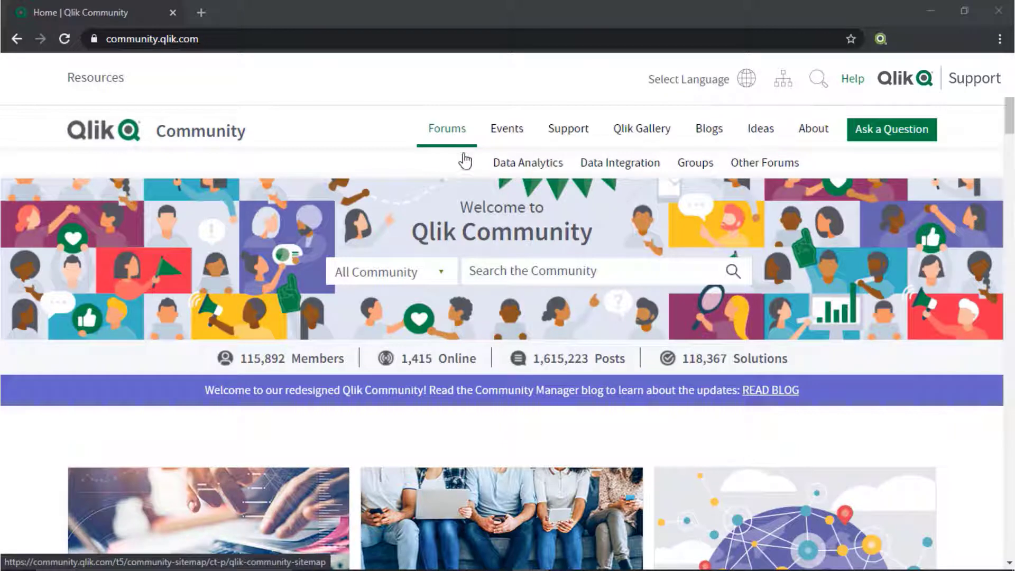
mouse_move(529, 165)
mouse_move(535, 196)
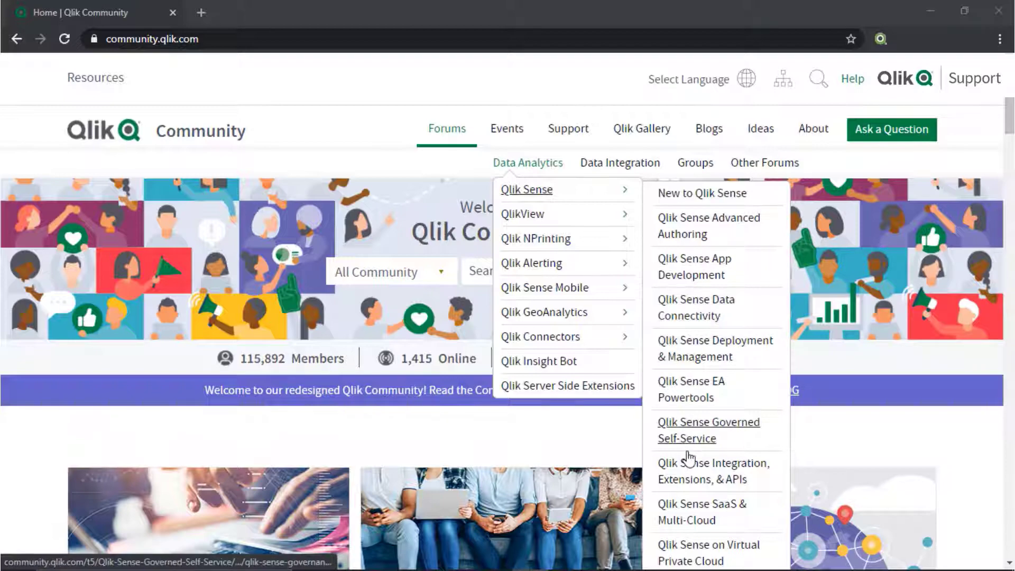
click(555, 271)
text(Qlik Se)
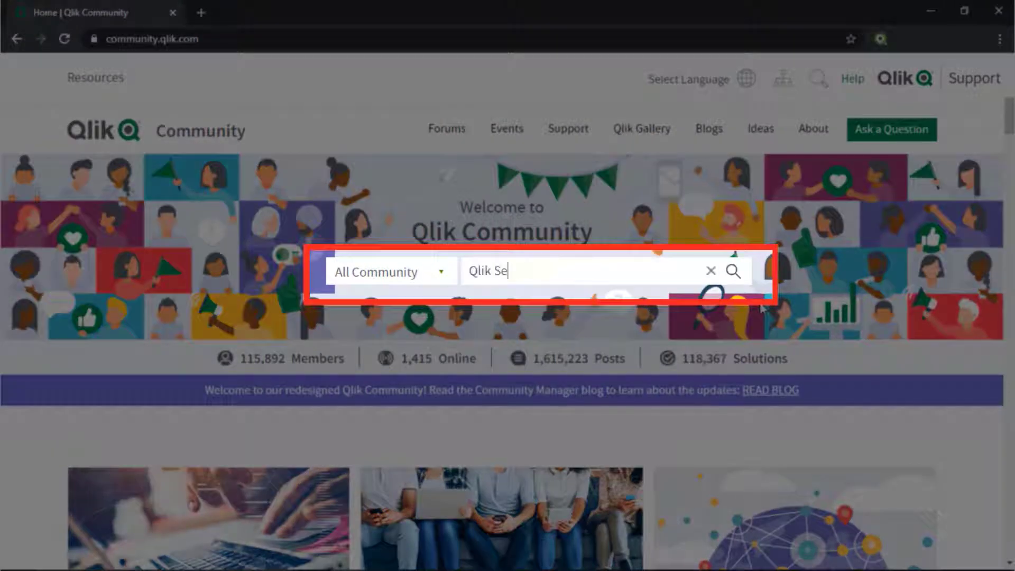
text(nse Log Files)
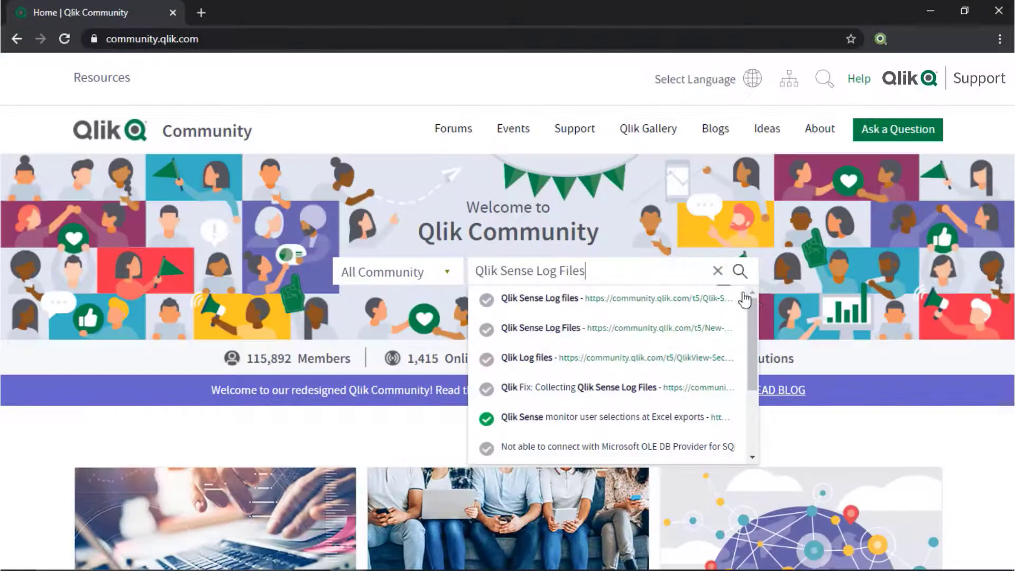
key(Return)
Step: Browse the Knowledge Base, Qlik Help, Community and YouTube result tabs, then return to all content
click(214, 275)
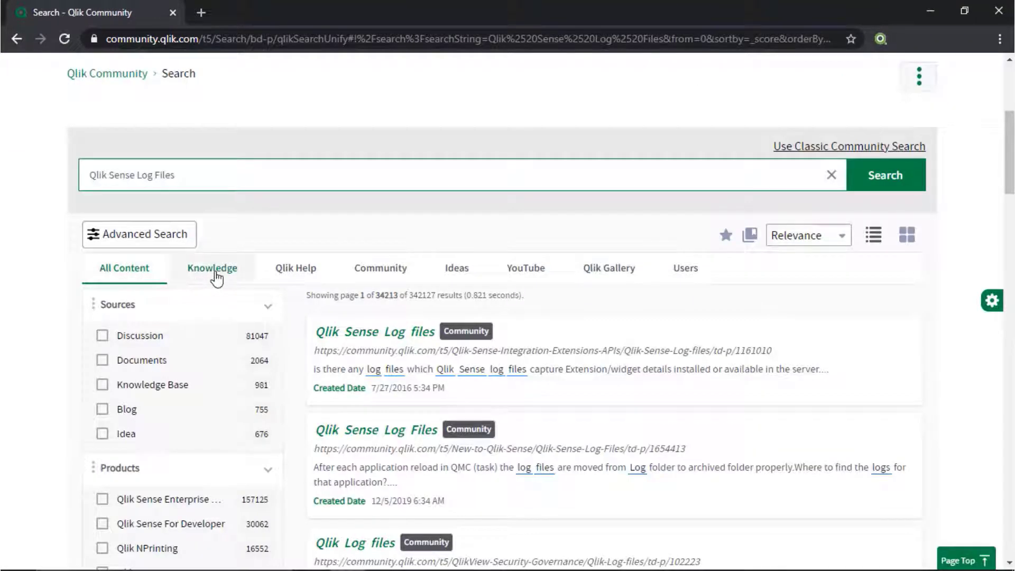
click(288, 280)
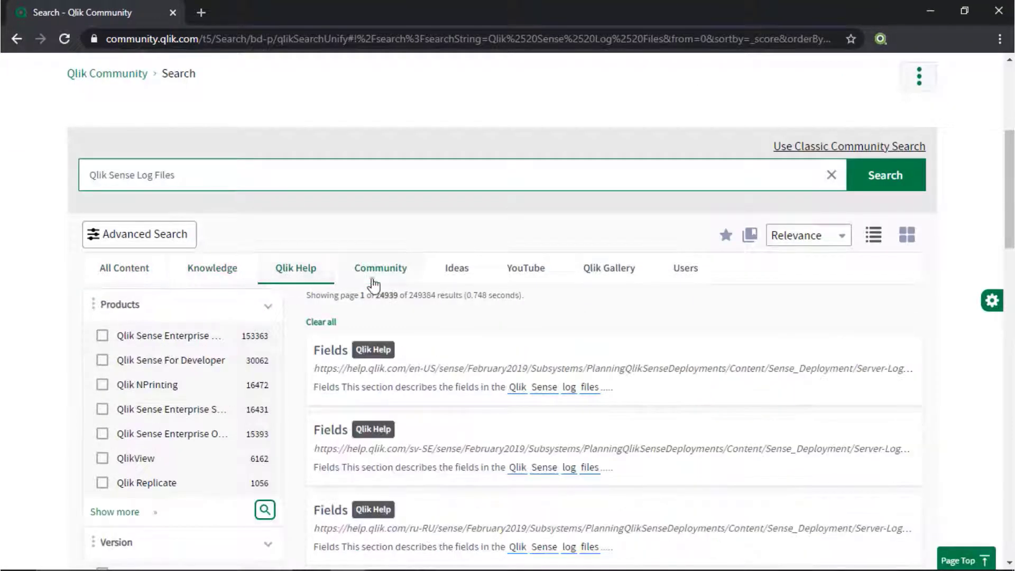
click(378, 281)
click(515, 284)
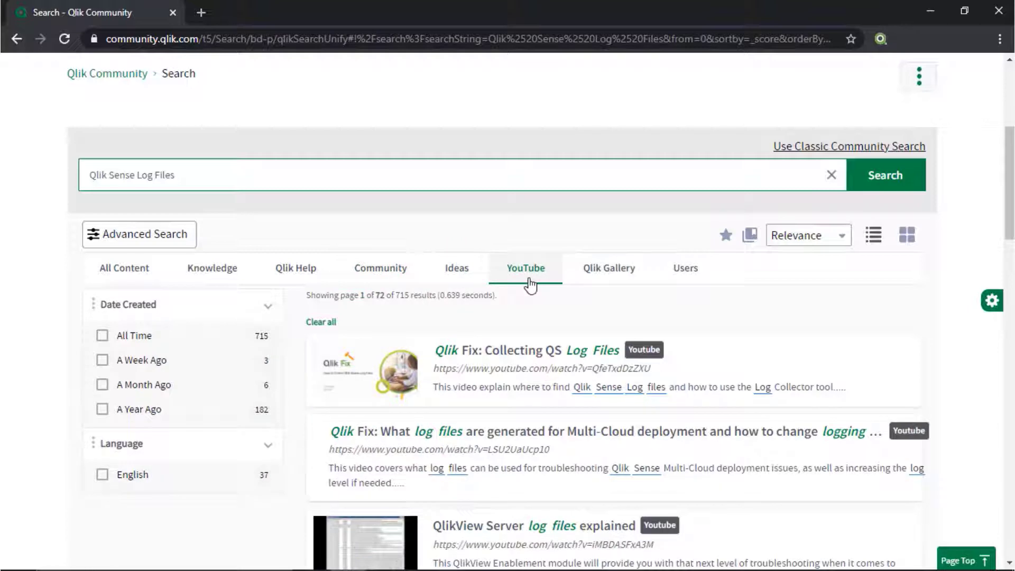
click(159, 277)
Step: Open the Support Updates Blog from the Support Programs page
scroll(1009, 183, up, 5)
mouse_move(557, 136)
click(781, 163)
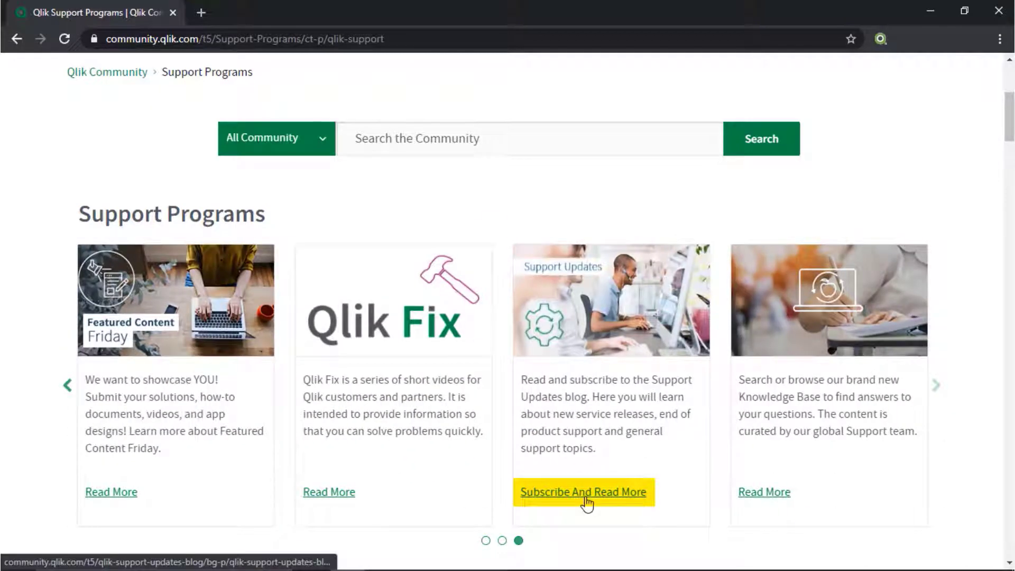
click(584, 501)
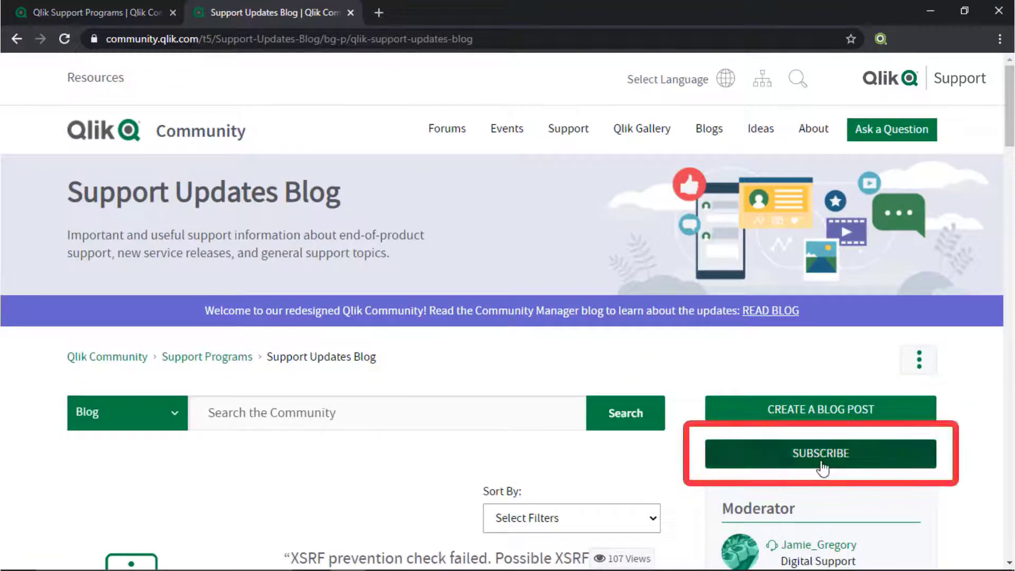